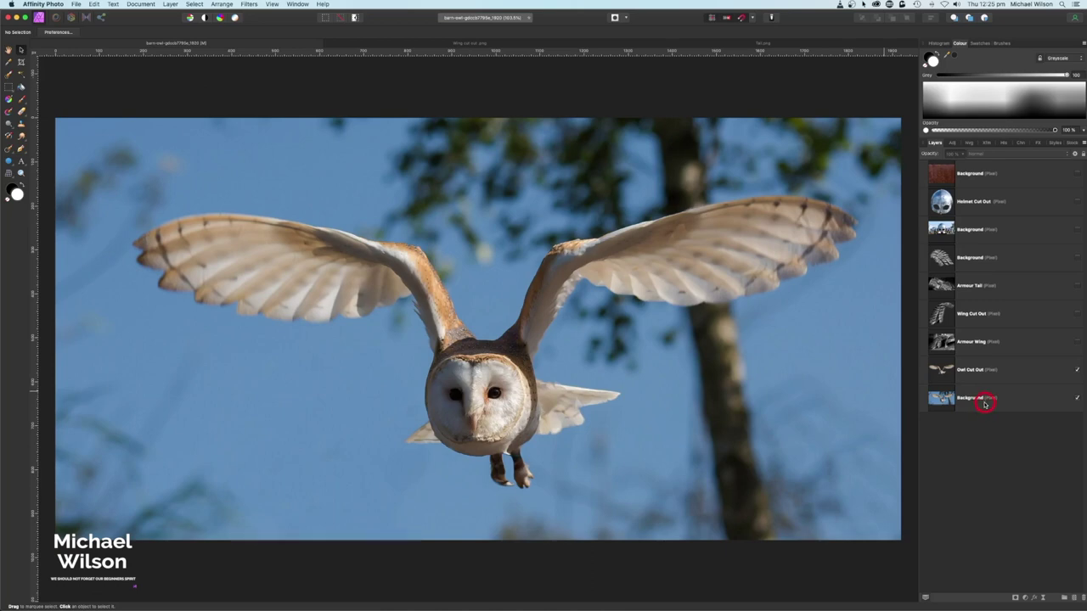
- Hide the blue-sky Background layer, select Owl Cut Out, and take the Selection Brush Tool
click(983, 399)
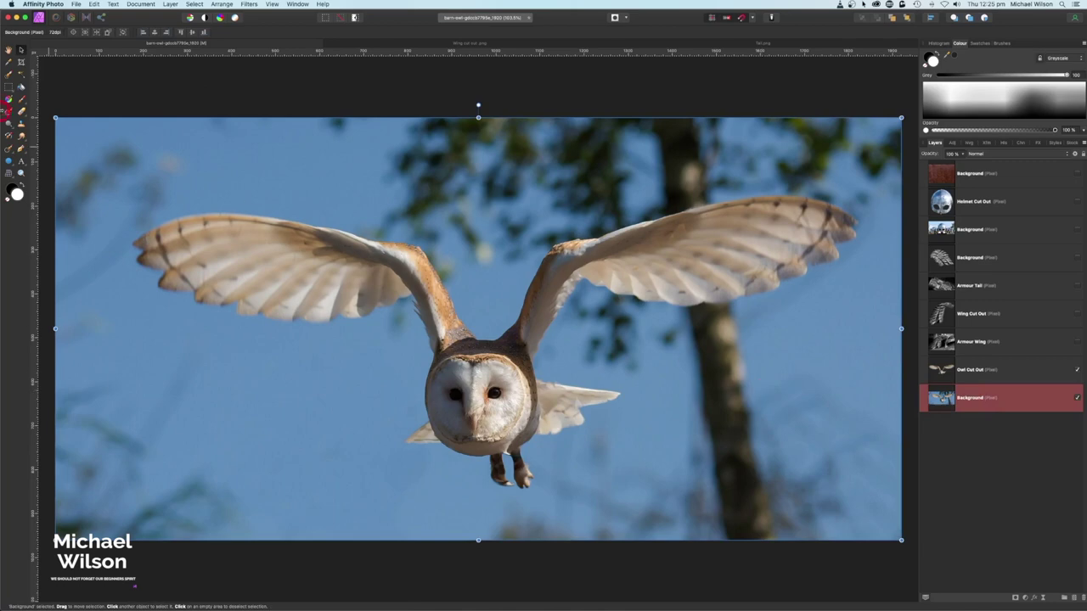
click(1076, 398)
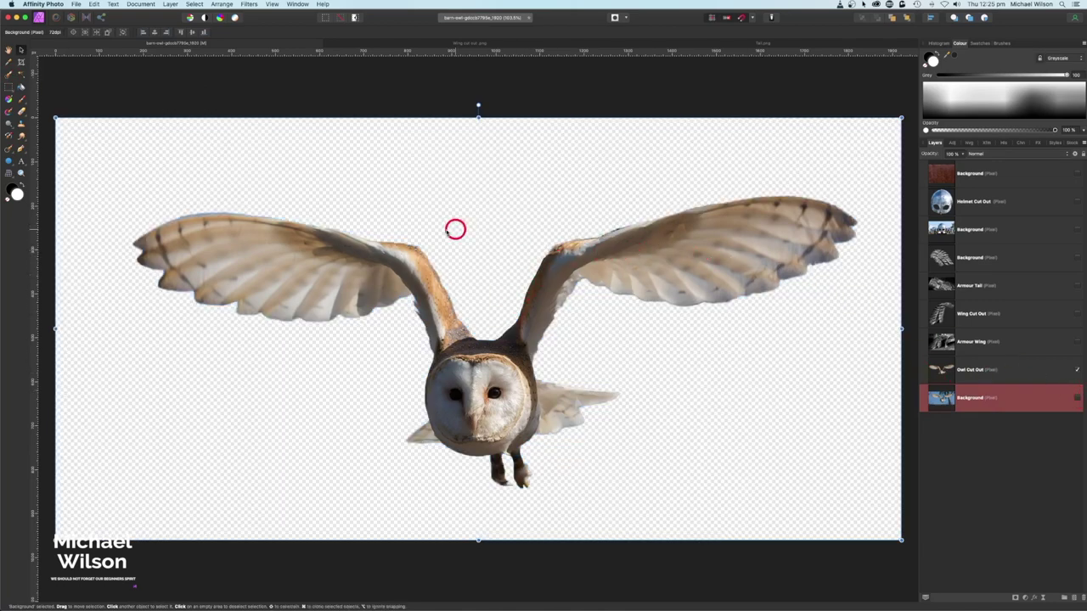
click(976, 370)
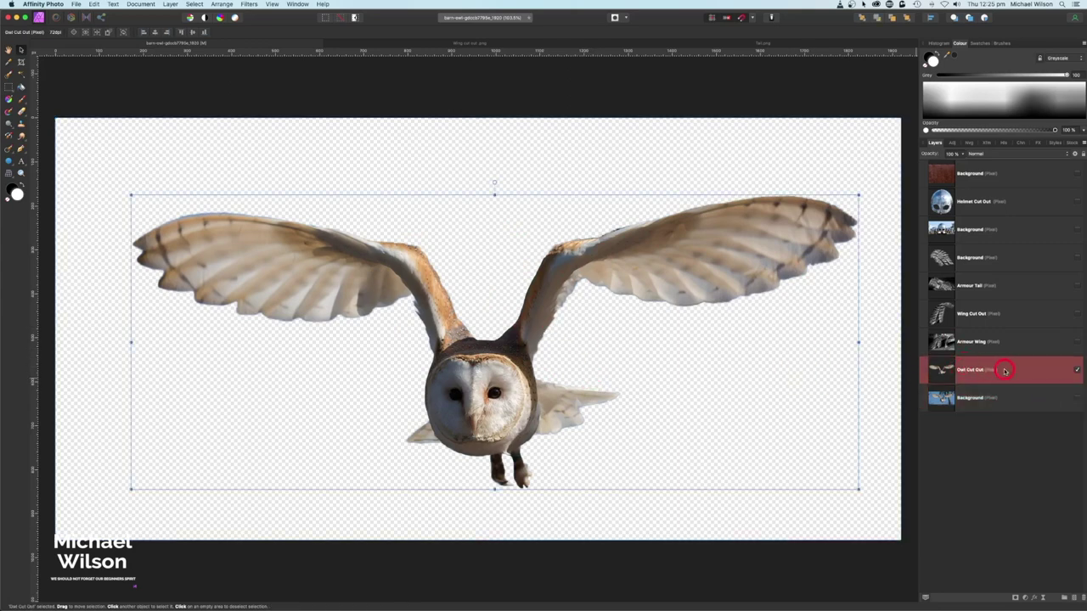
click(9, 75)
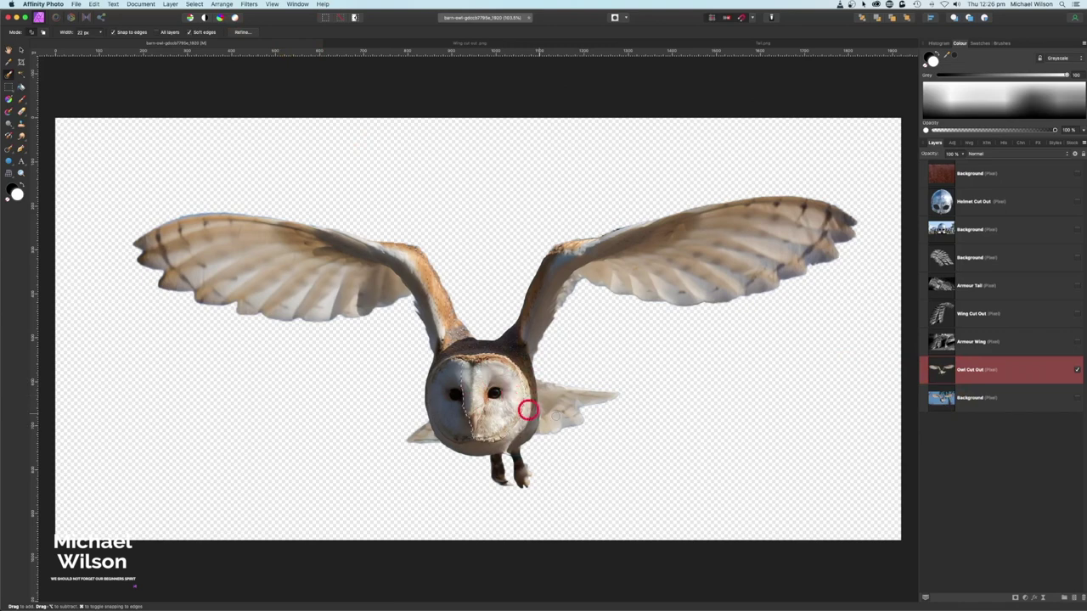
- Copy the selected owl face onto its own new layer with Cmd+J
key(super+j)
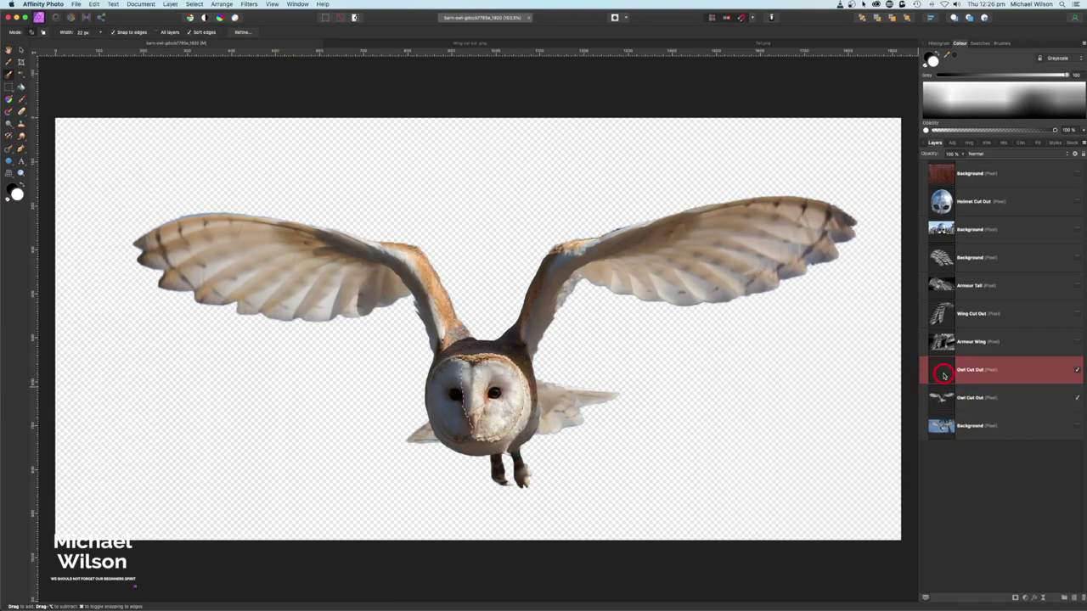
click(940, 369)
drag(940, 369, 228, 10)
- Flip the face copy horizontally, shift it left over the body's face, and deselect
click(222, 4)
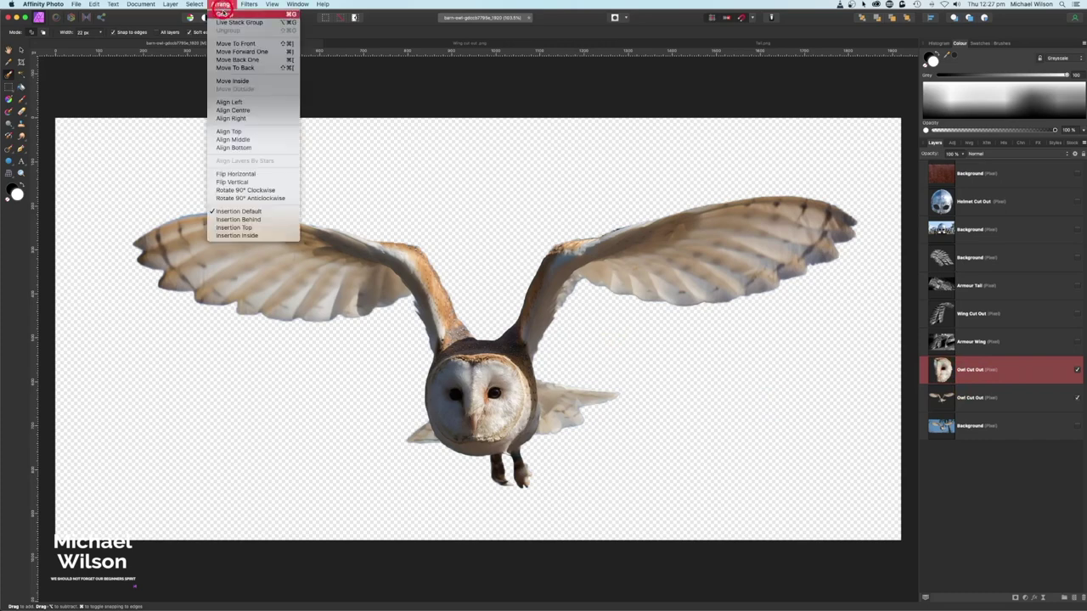
click(243, 173)
key(v)
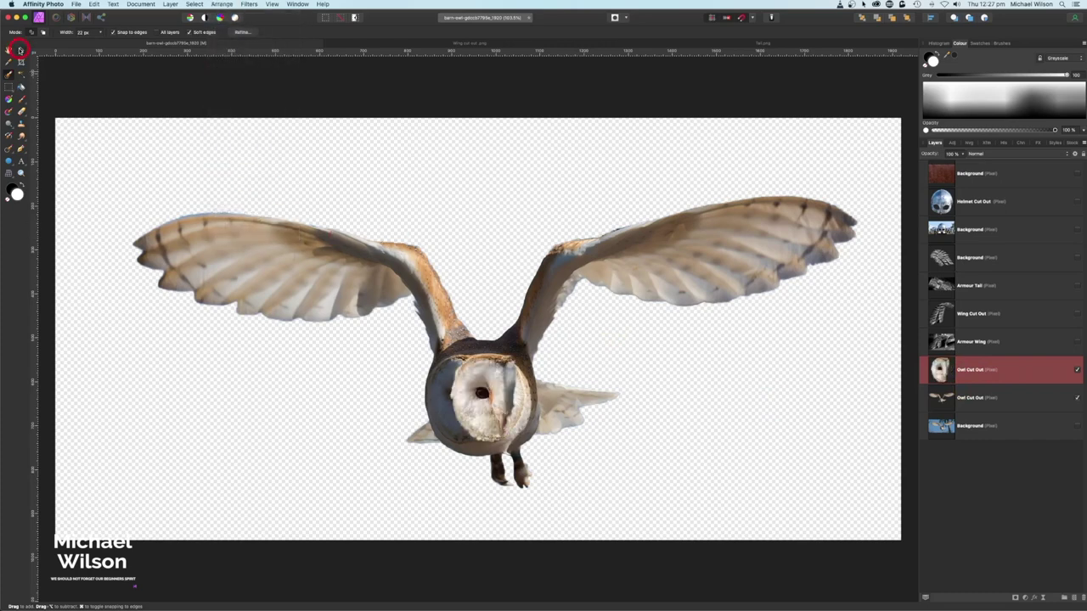
drag(490, 391, 469, 392)
click(632, 401)
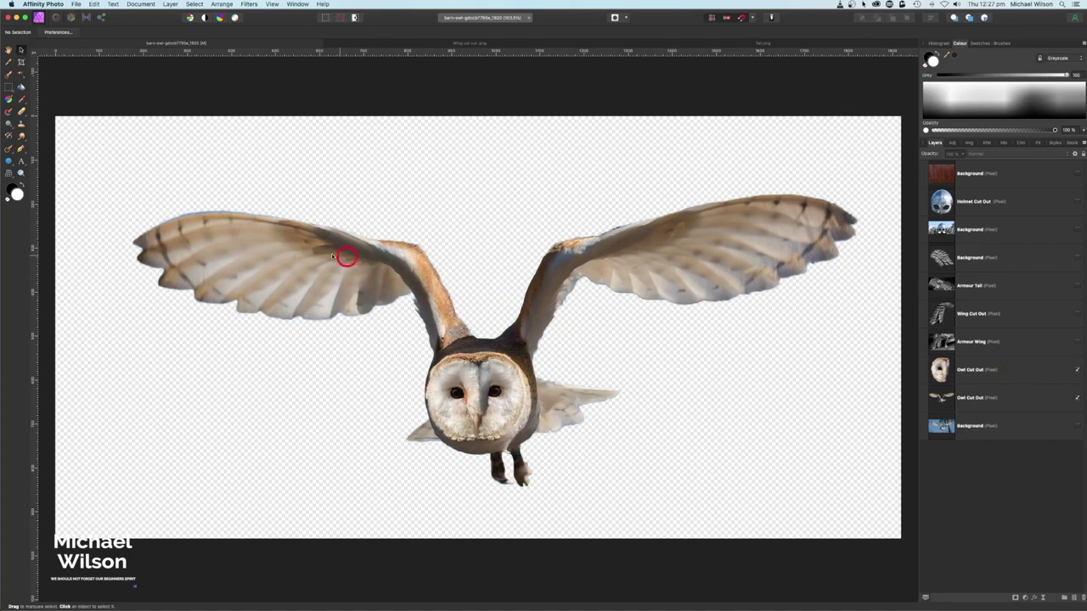
- Show the Wing Cut Out plates while keeping the full Armour Wing photo hidden
click(1076, 343)
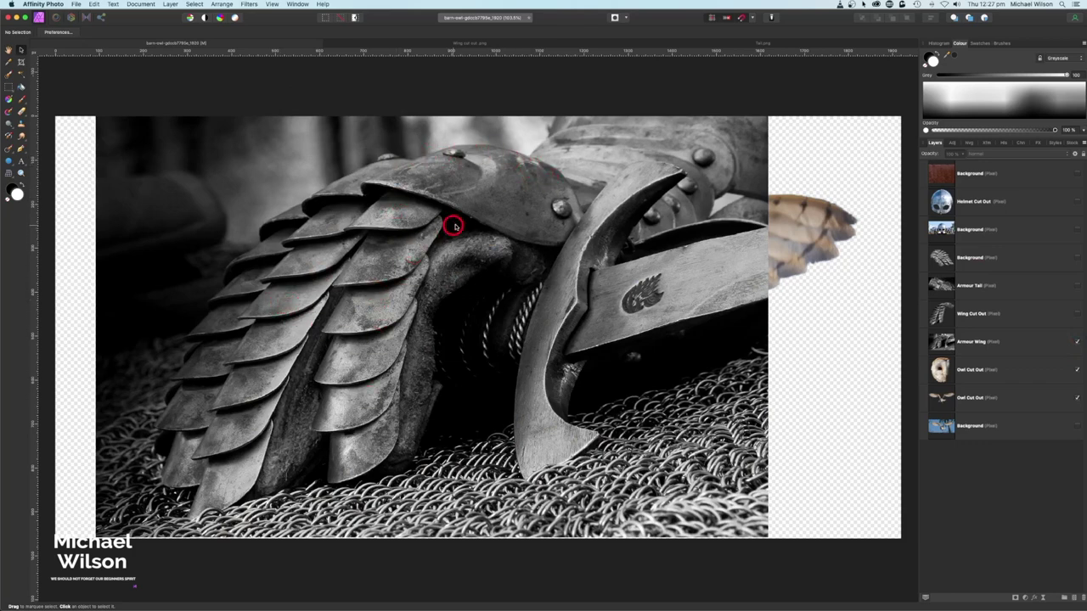
click(1076, 315)
click(1077, 343)
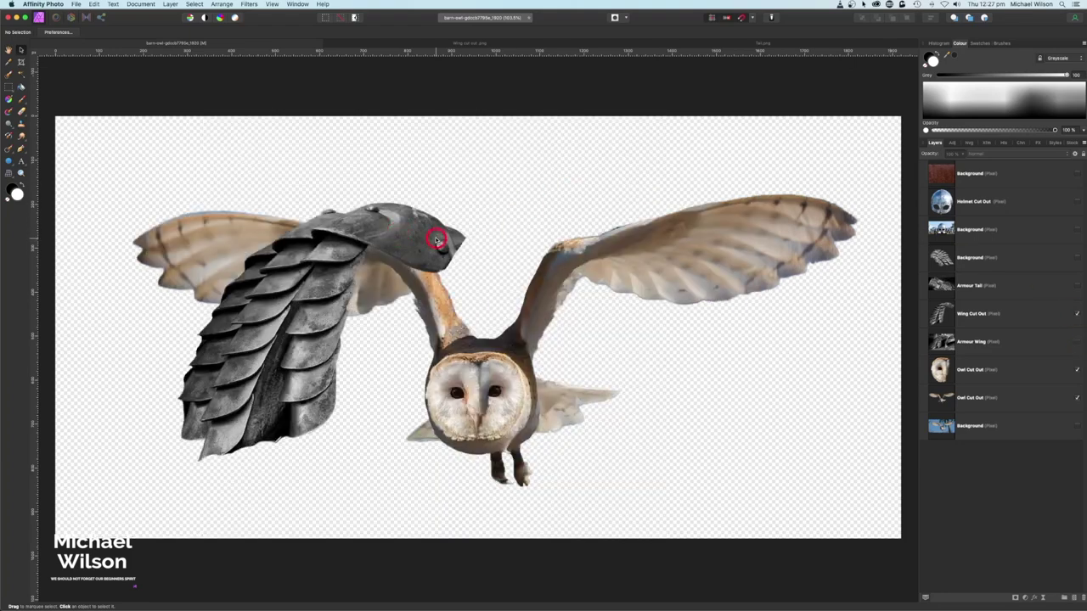
click(1004, 343)
- Move the wing cut-out up-left and rotate it about 45° over the owl's left wing
click(257, 305)
drag(257, 306, 232, 275)
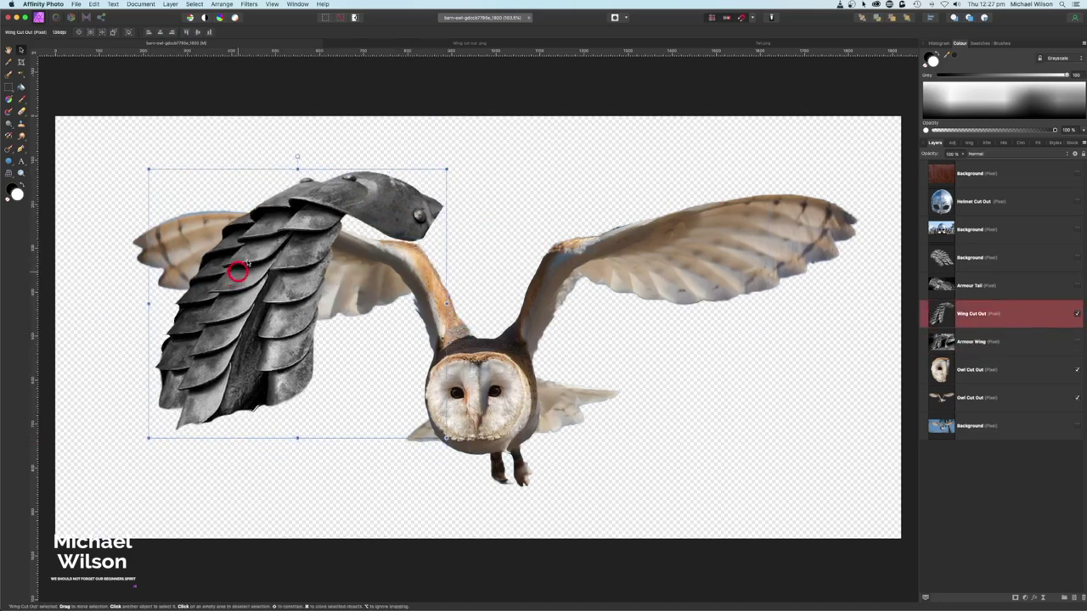
drag(291, 160, 371, 247)
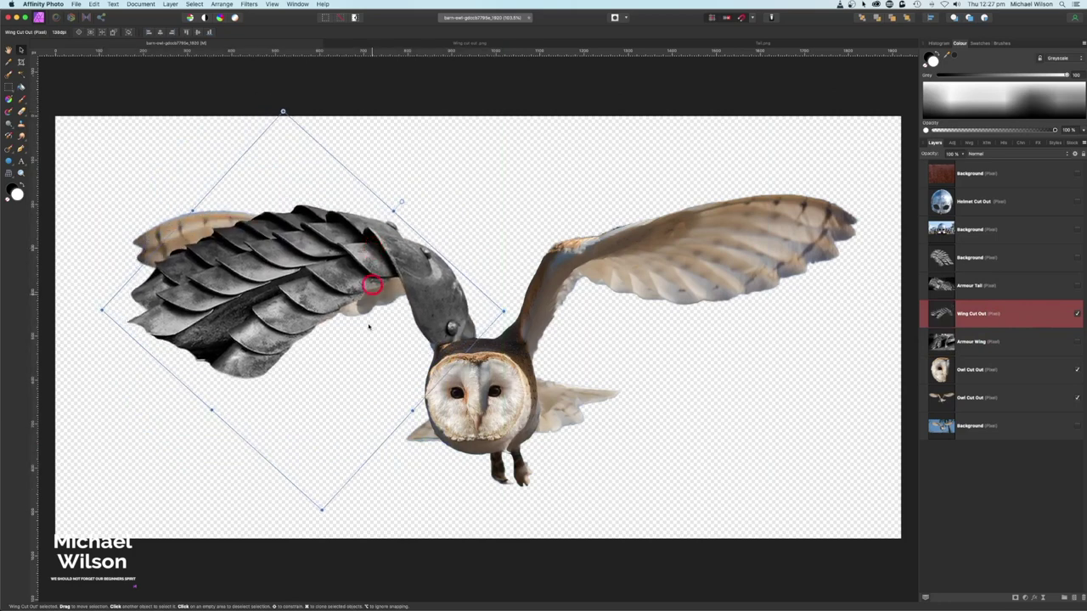
drag(296, 376, 297, 374)
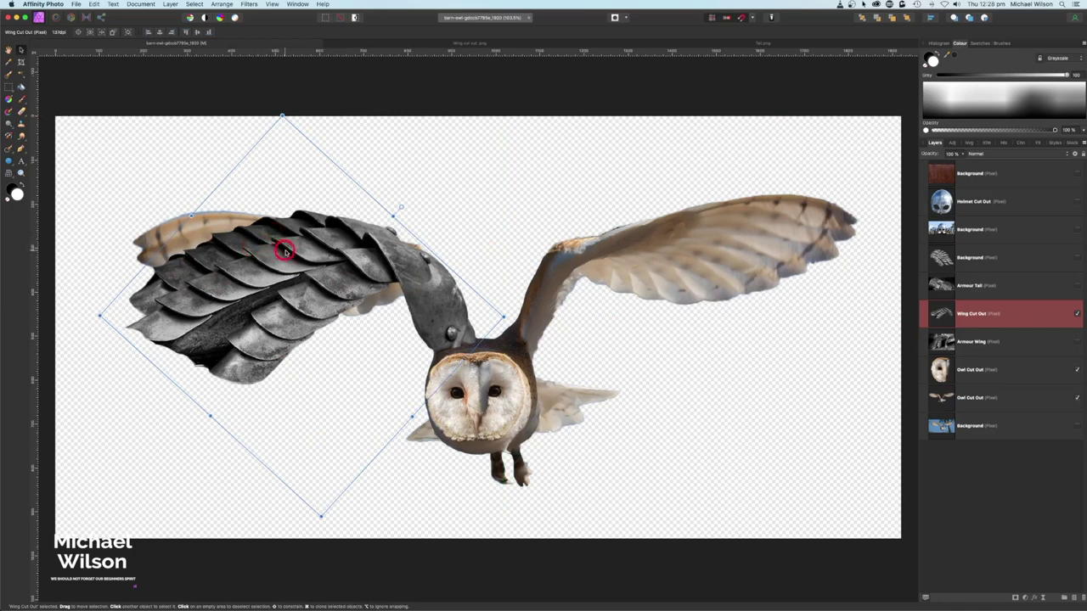
click(9, 174)
click(163, 243)
- Mesh-warp the wing by lifting its edges and corners and bending the neck curve, then apply and duplicate
drag(163, 243, 162, 226)
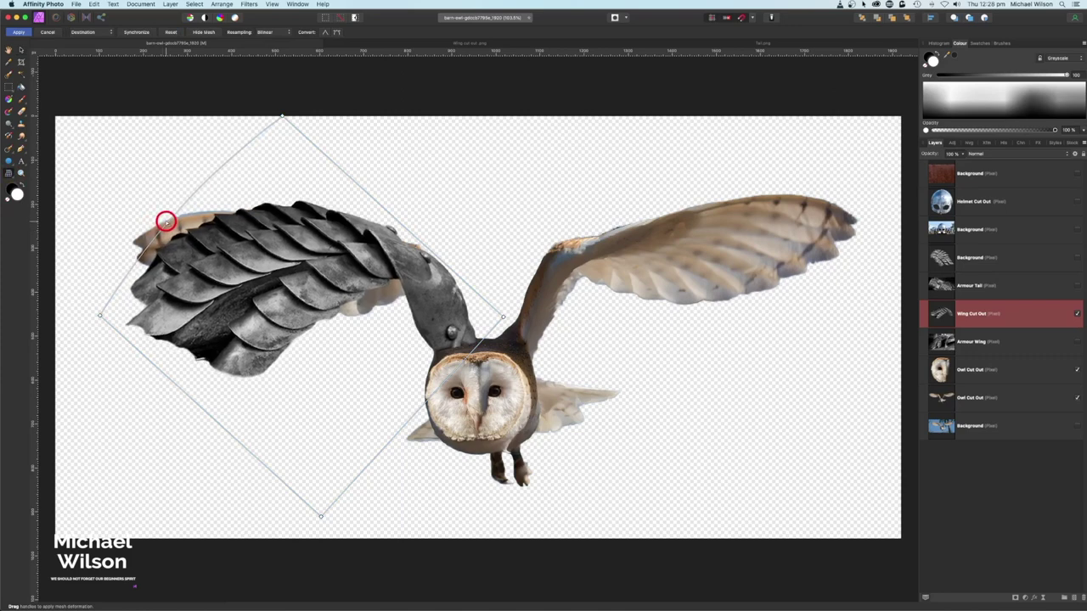
drag(101, 315, 102, 268)
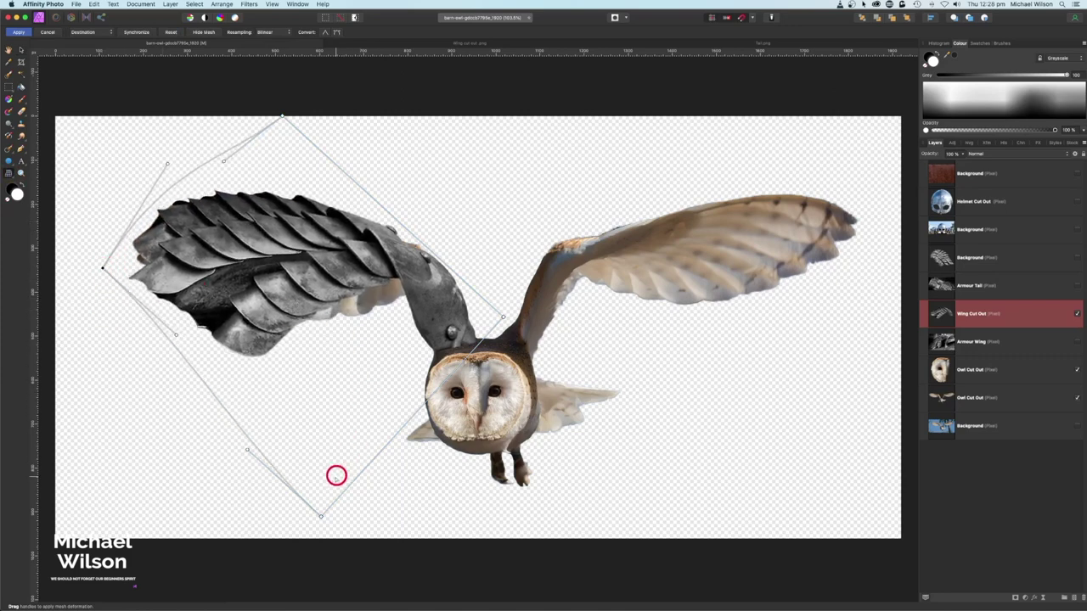
drag(322, 515, 265, 411)
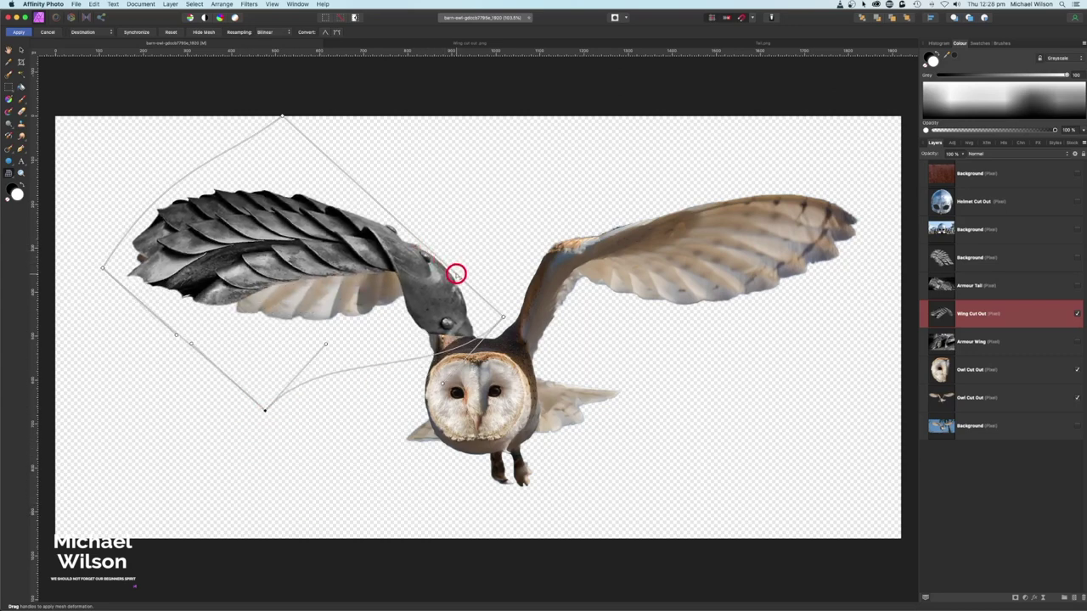
click(424, 355)
drag(424, 354, 436, 377)
drag(502, 317, 494, 316)
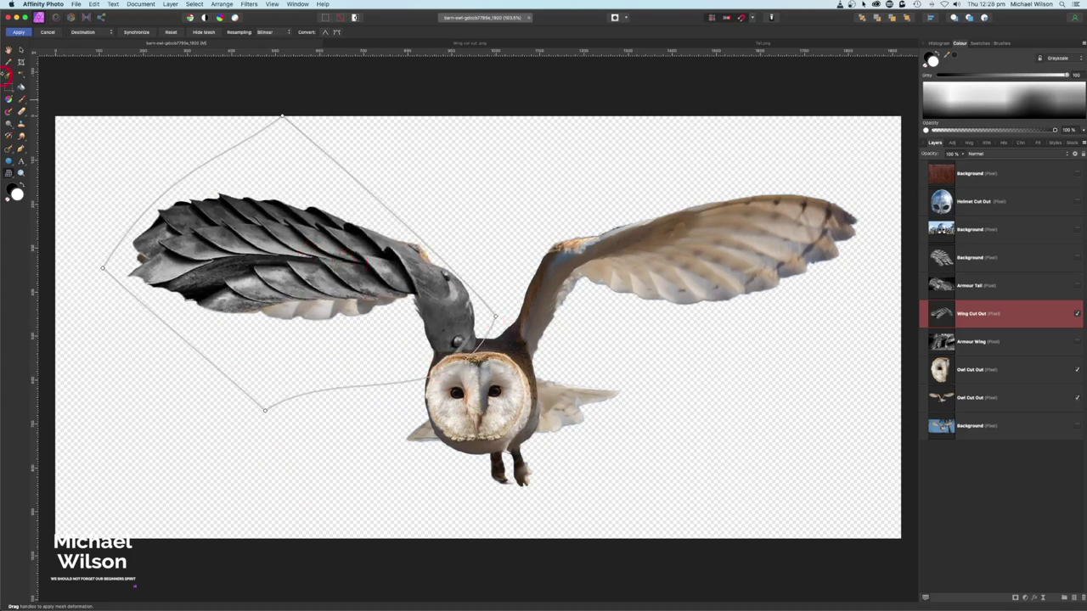
click(19, 33)
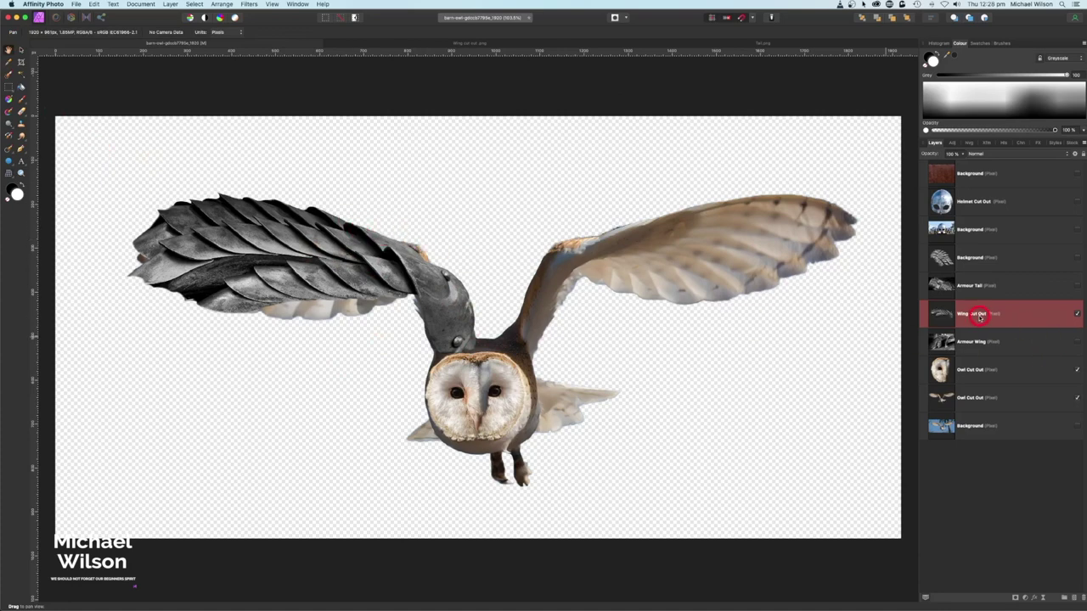
key(super+j)
- Flip the duplicated wing horizontally and move it over the owl's right wing
click(22, 50)
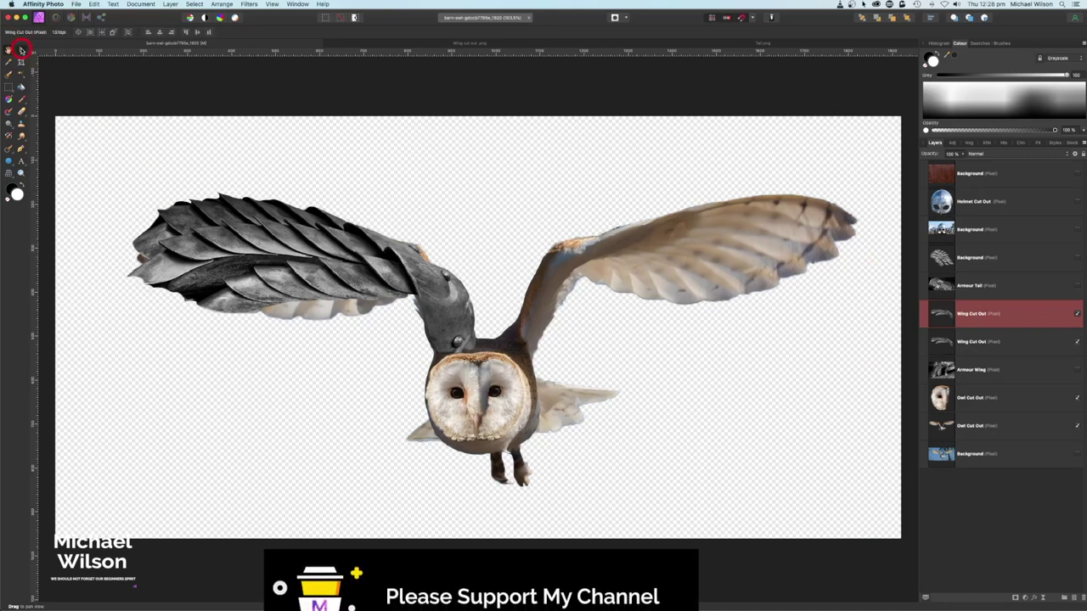
click(223, 5)
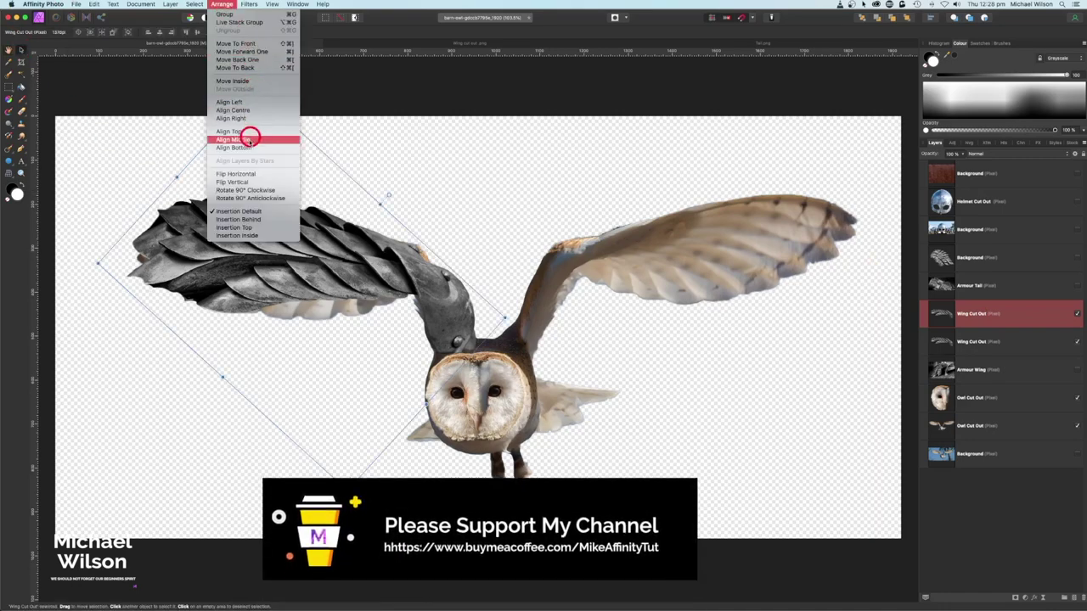
click(244, 174)
drag(315, 242, 701, 239)
- Mesh-warp the right wing so its tip rises and the top flattens, then apply
click(11, 173)
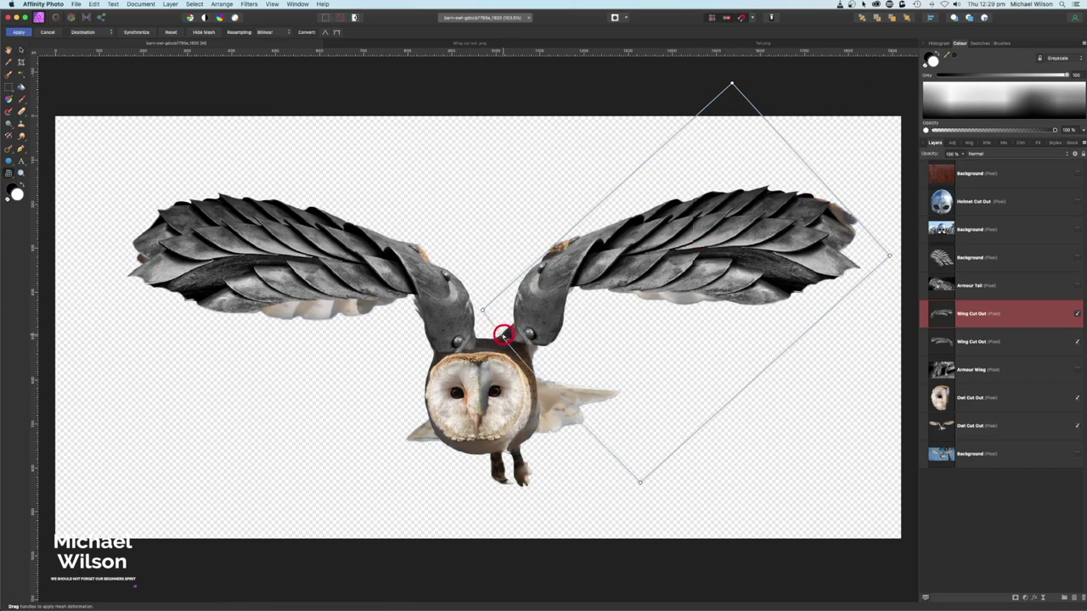
drag(832, 308, 828, 223)
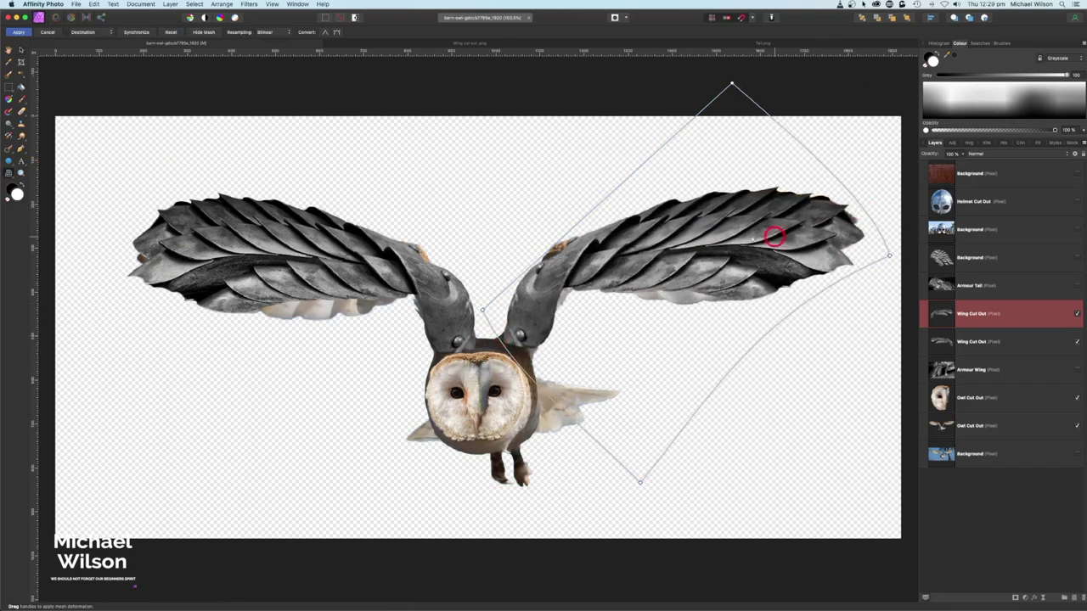
drag(731, 84, 699, 101)
drag(849, 190, 875, 189)
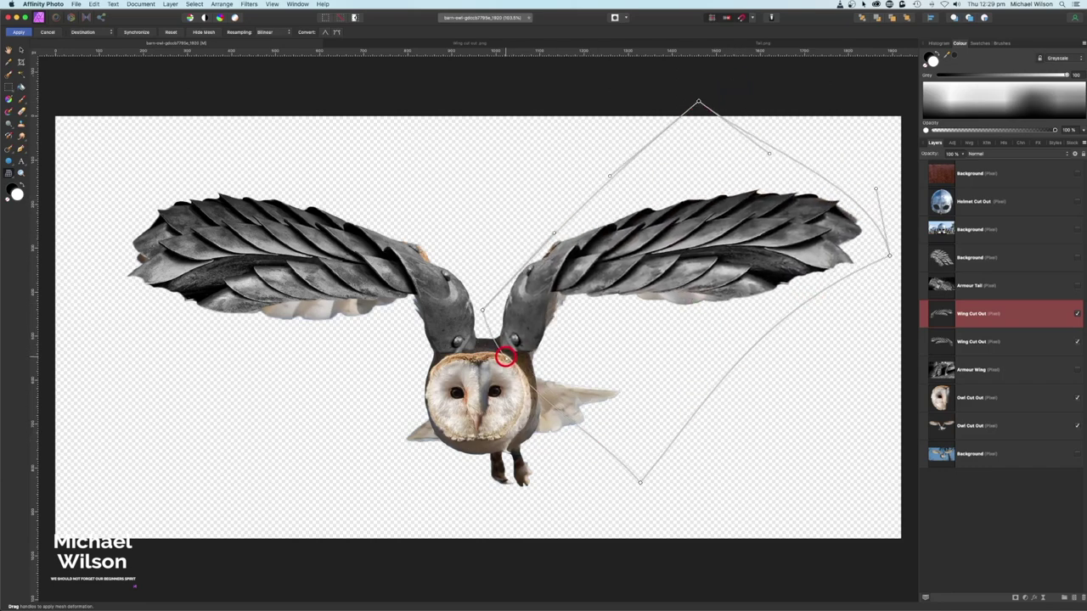
click(18, 32)
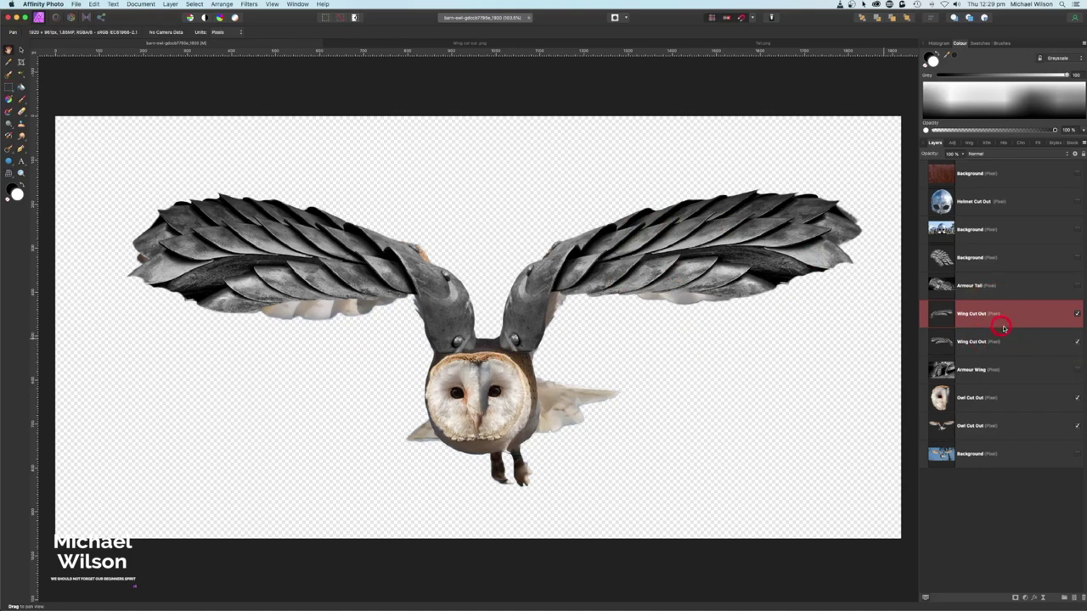
- Rename the two wing layers to Wing Cut Out L and Wing Cut Out R
click(781, 274)
click(22, 51)
double_click(987, 314)
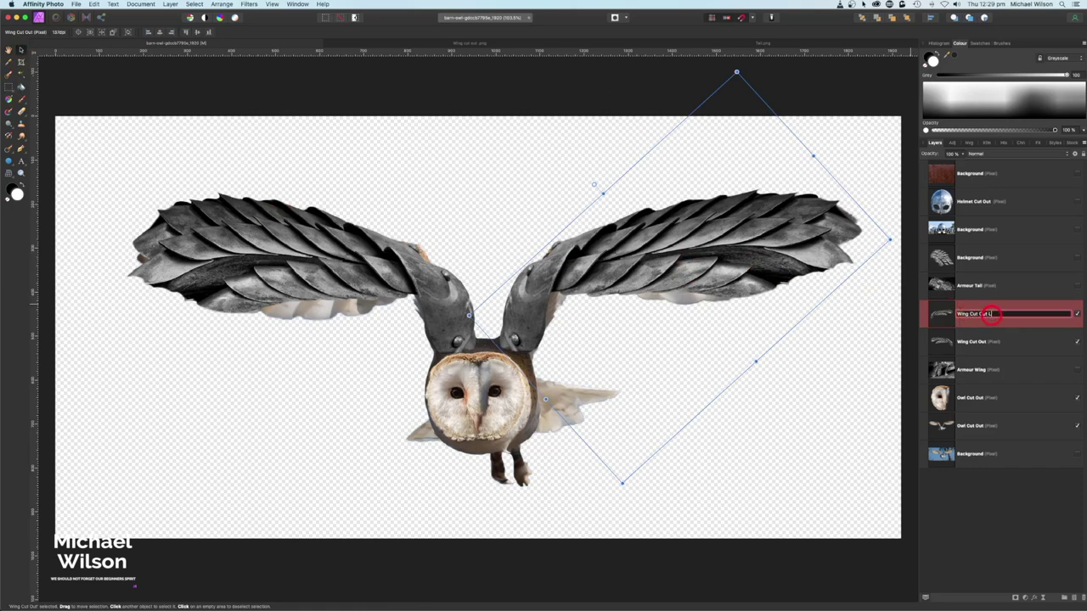
text(L)
click(994, 341)
double_click(993, 341)
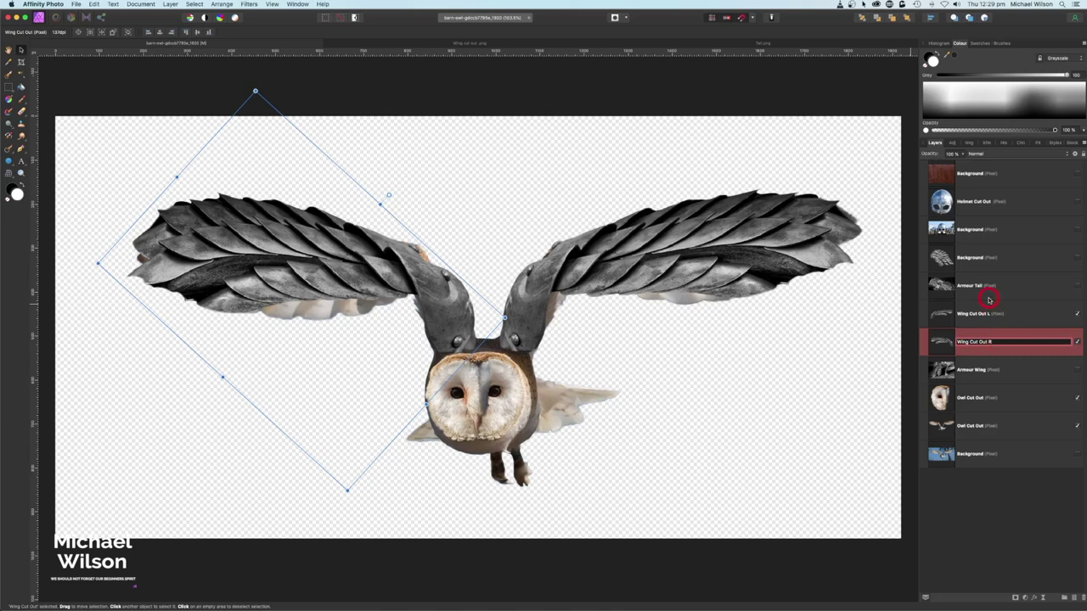
text(R)
click(1010, 467)
- Add a mask to Wing Cut Out R and pick the 256 px round paint brush
click(949, 343)
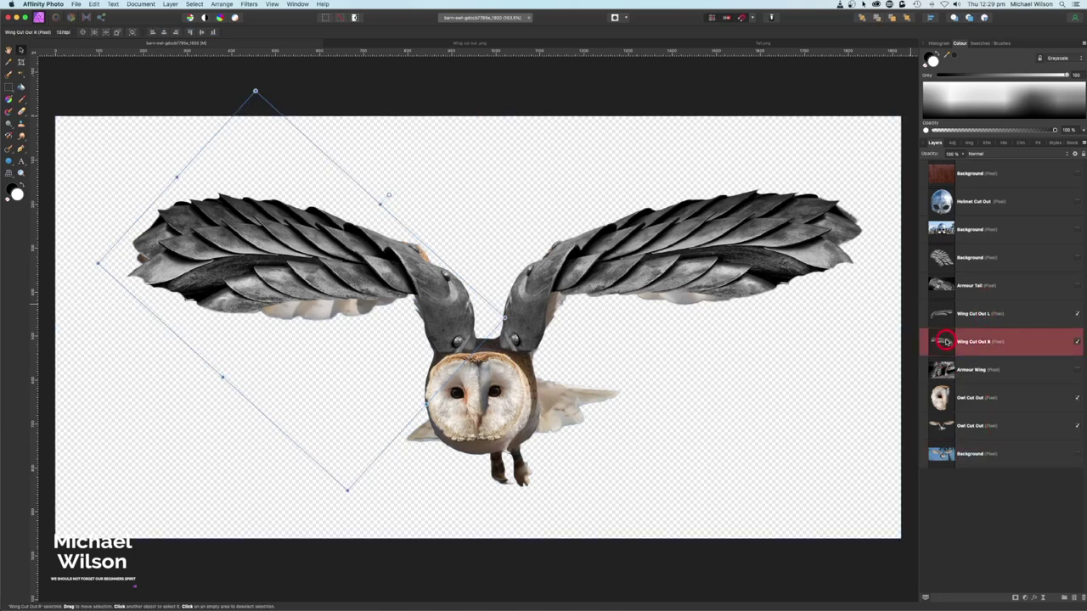
click(1015, 598)
click(20, 87)
click(23, 101)
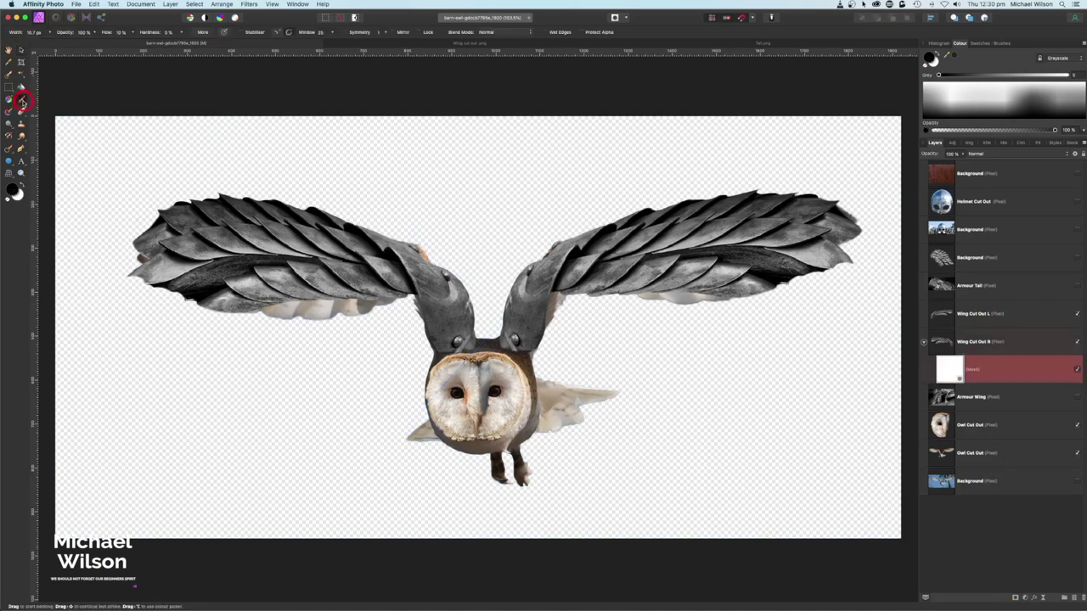
click(1002, 44)
click(959, 117)
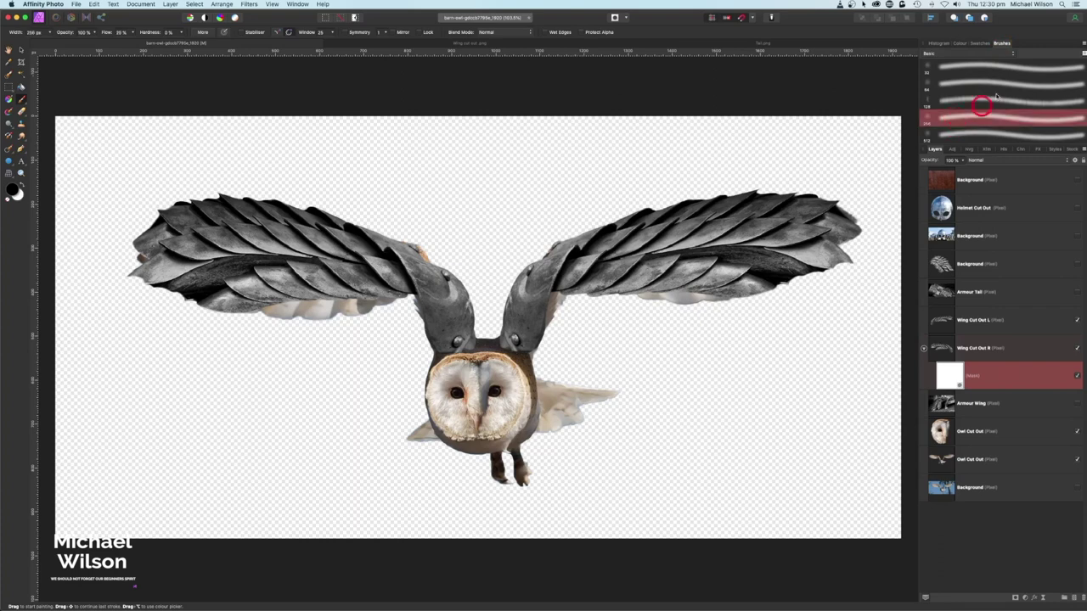
- Shrink the brush to about 88 px and collapse the mask into Wing Cut Out R
click(961, 43)
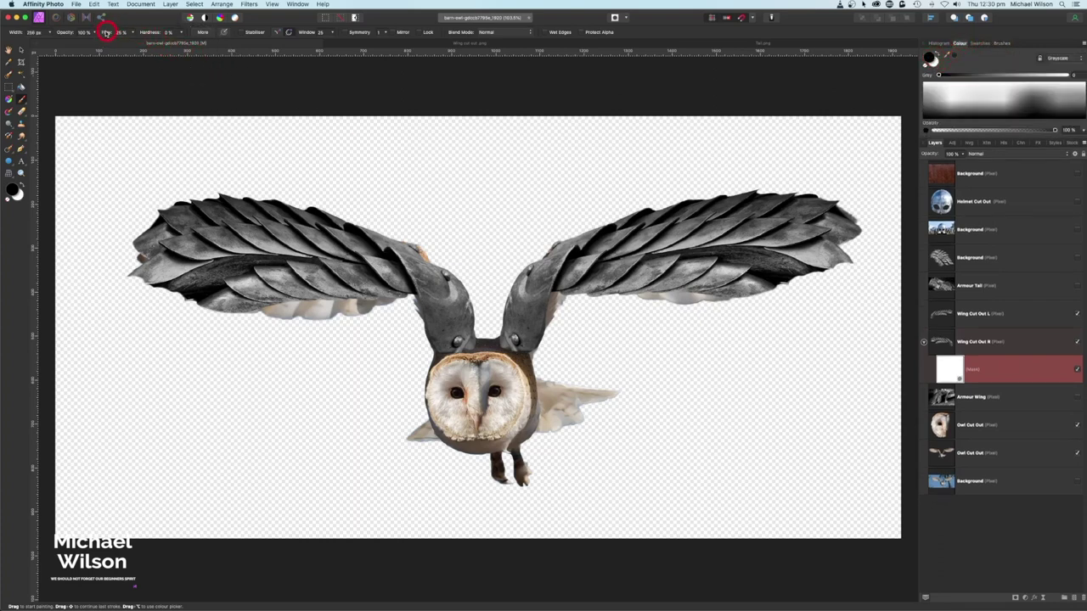
key(bracketleft)
key(bracketleft)
key(bracketleft)
key(bracketleft)
scroll(485, 326, up, 2)
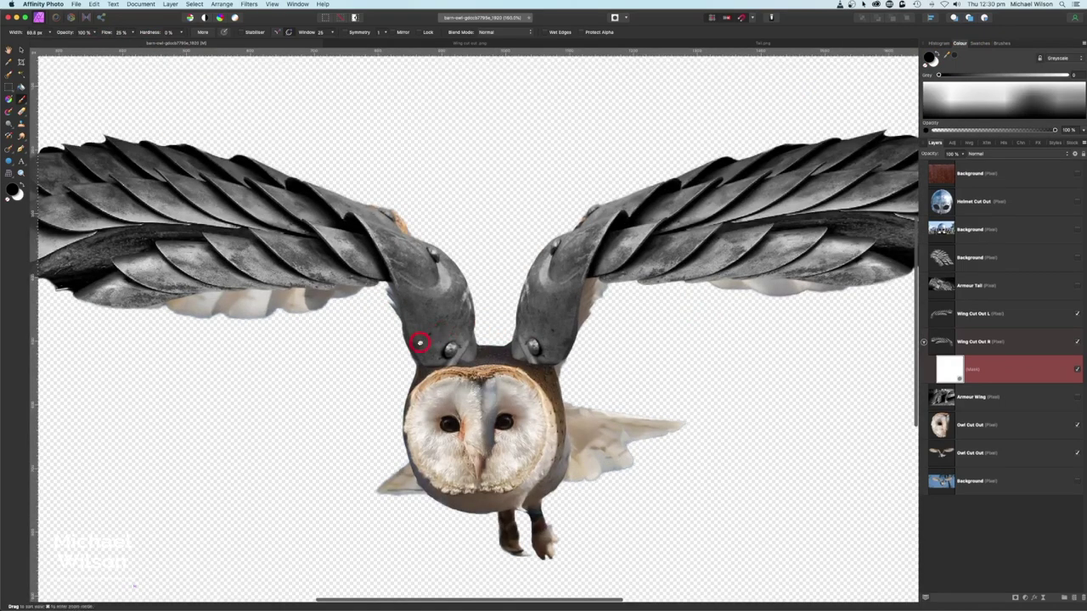
scroll(485, 337, up, 2)
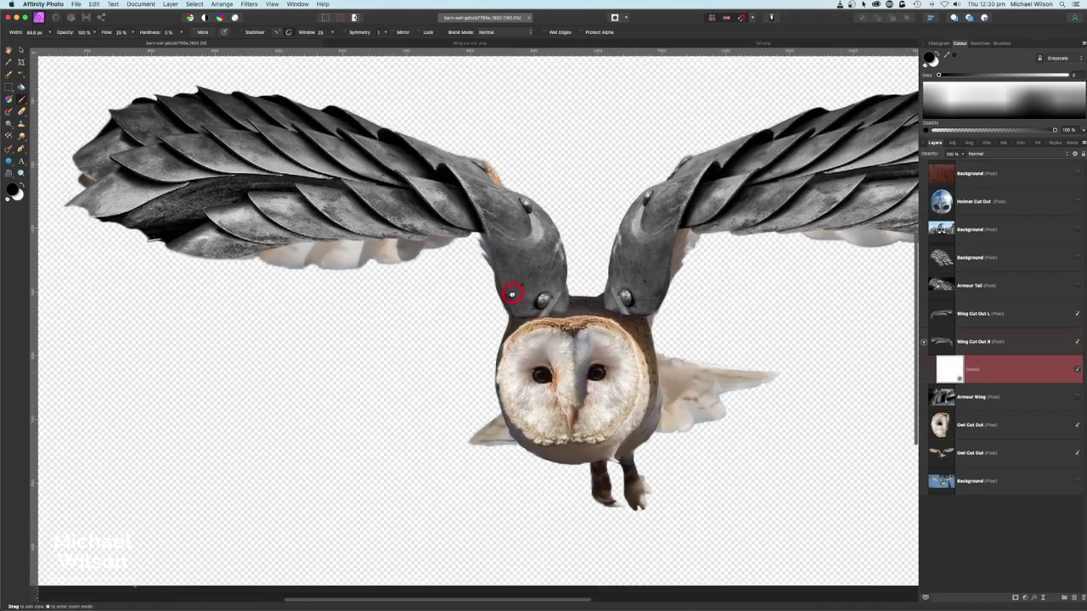
click(925, 342)
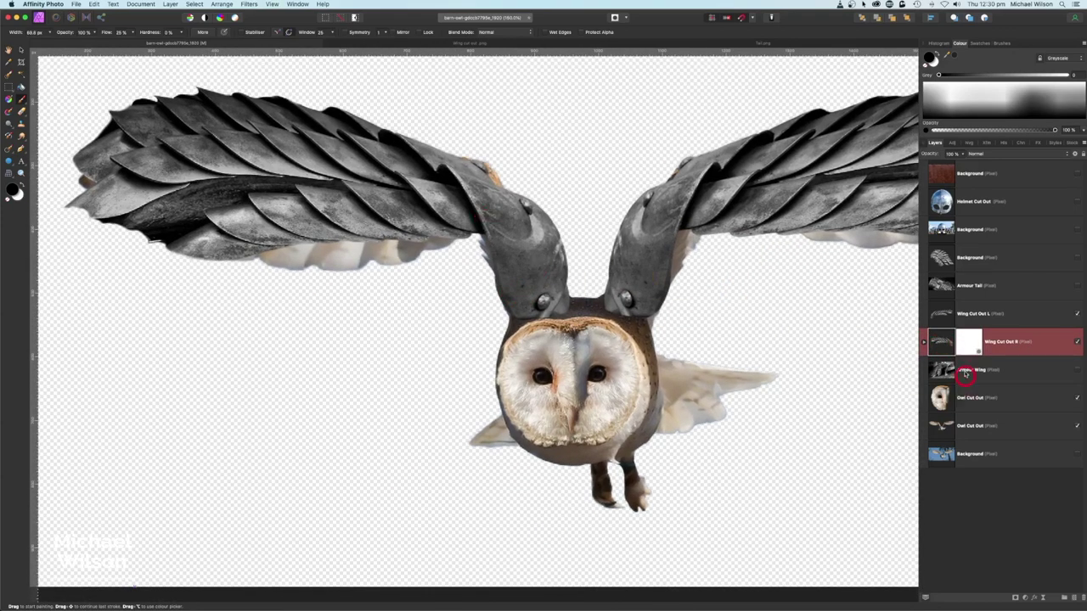
- Set Wing Cut Out R to Hard Light and paint its mask away over the owl's head
click(984, 153)
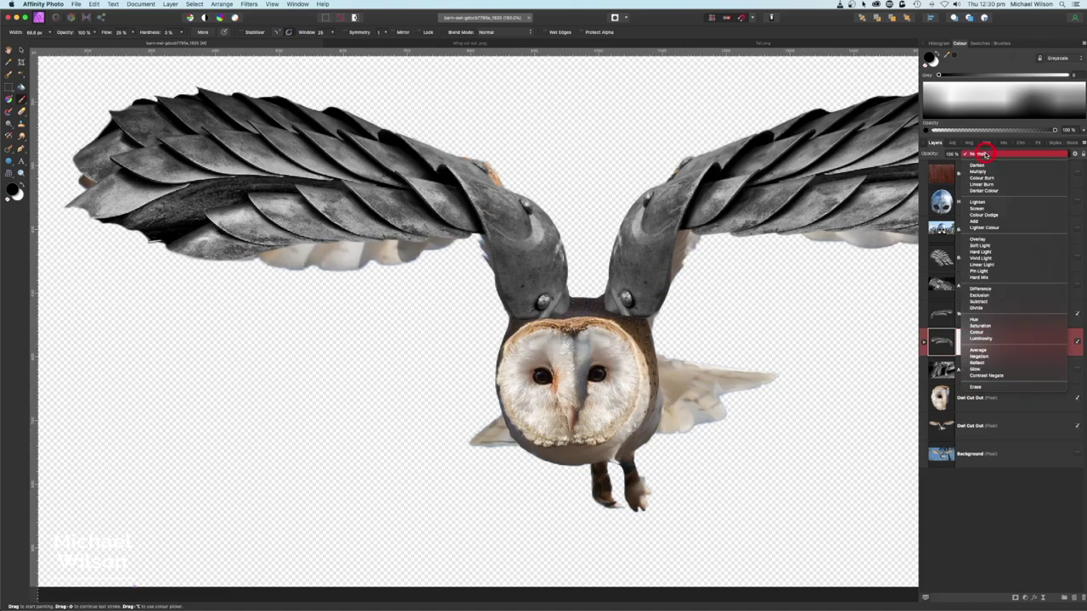
click(981, 252)
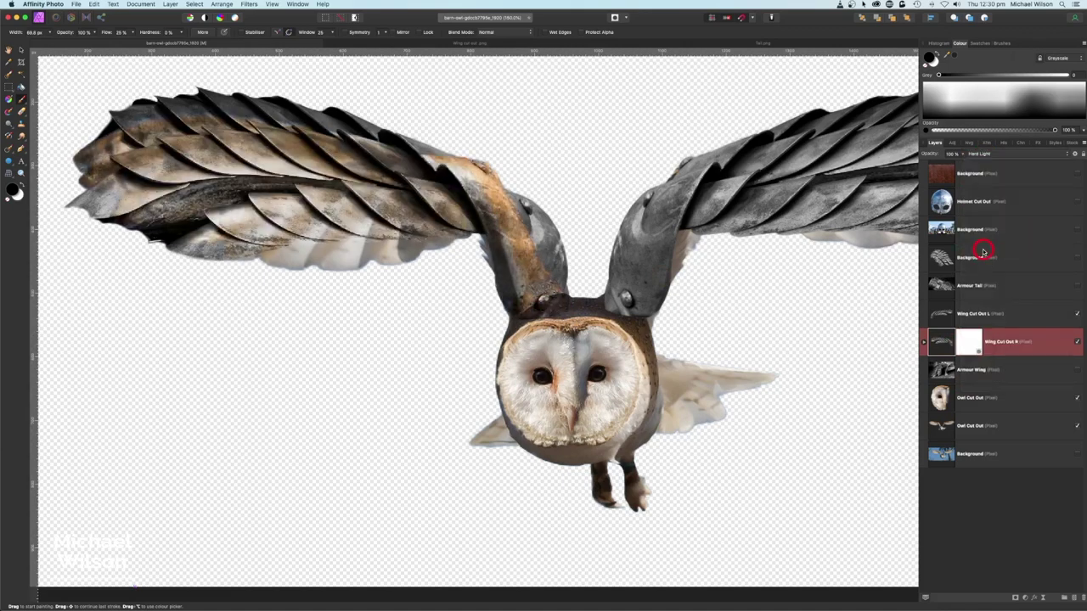
mouse_move(286, 118)
mouse_down()
mouse_move(162, 116)
mouse_move(276, 118)
mouse_move(440, 179)
mouse_move(466, 172)
mouse_move(392, 173)
mouse_move(420, 180)
mouse_up()
click(926, 343)
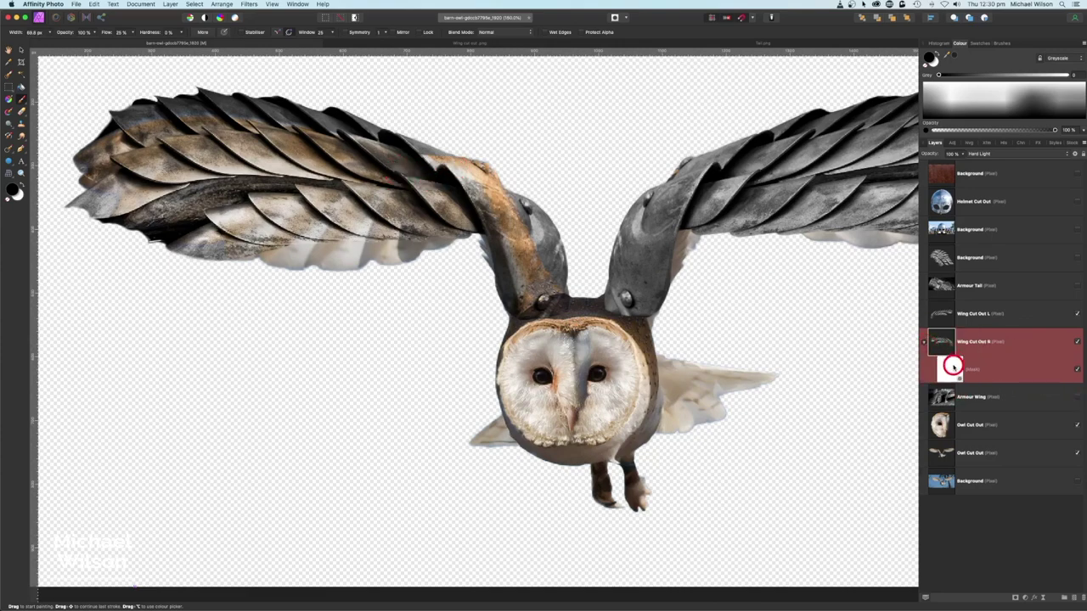
click(949, 369)
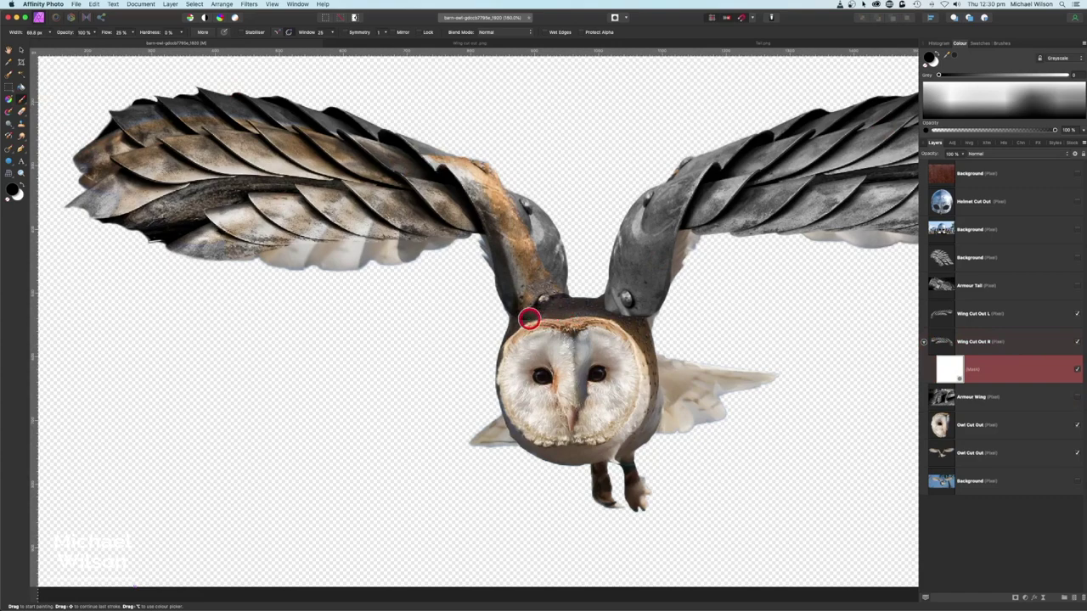
mouse_move(523, 314)
mouse_down()
mouse_move(555, 296)
mouse_move(519, 310)
mouse_move(527, 300)
mouse_move(560, 296)
mouse_up()
key(space)
drag(748, 282, 647, 288)
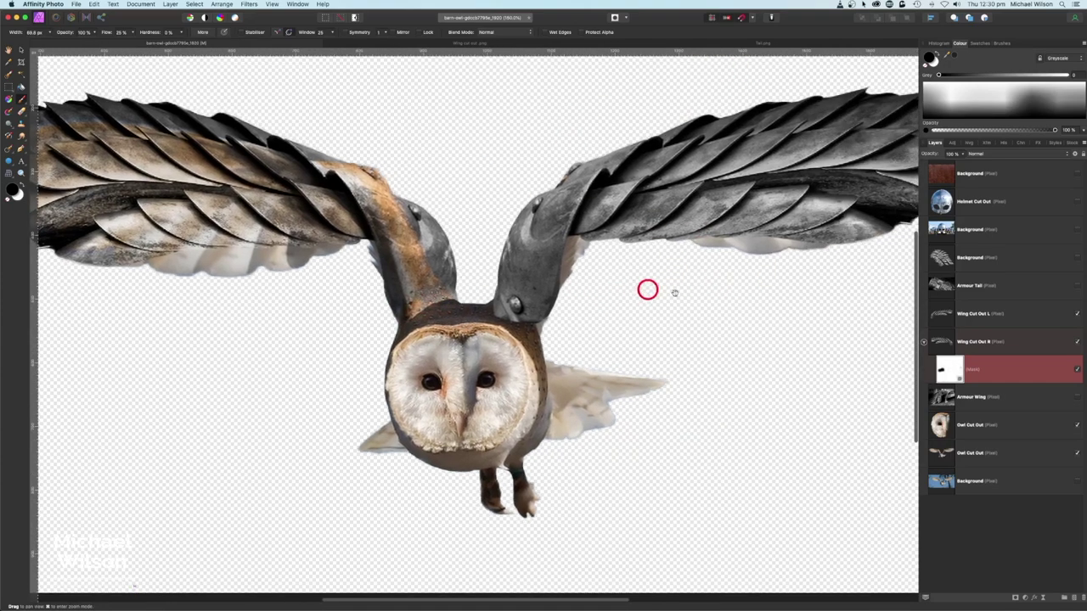
click(923, 343)
- Set Wing Cut Out L to Hard Light, add a mask, and paint it away near the shoulder
click(941, 320)
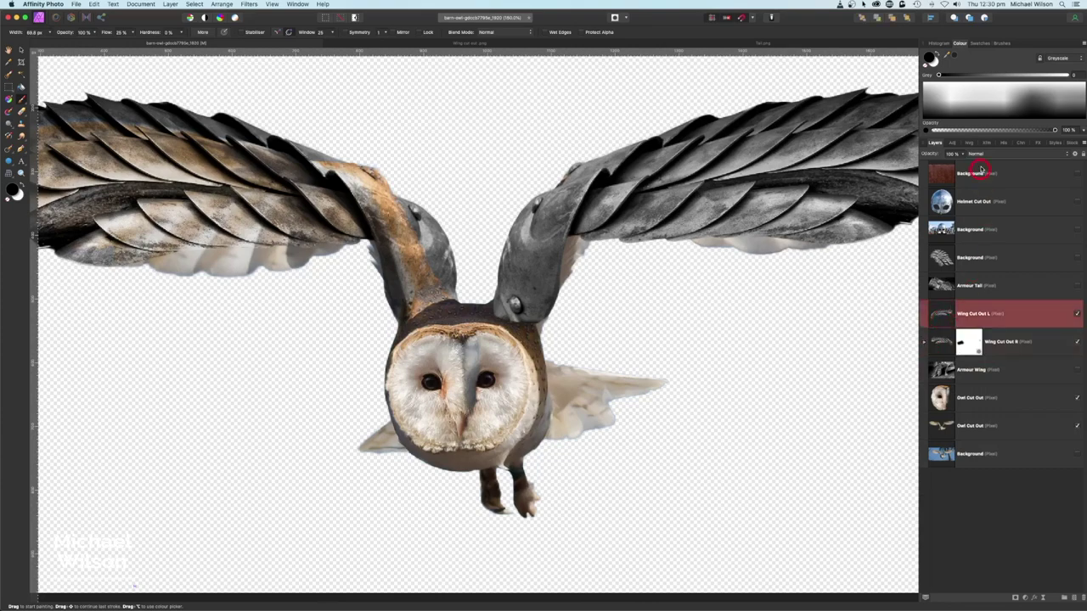
click(980, 154)
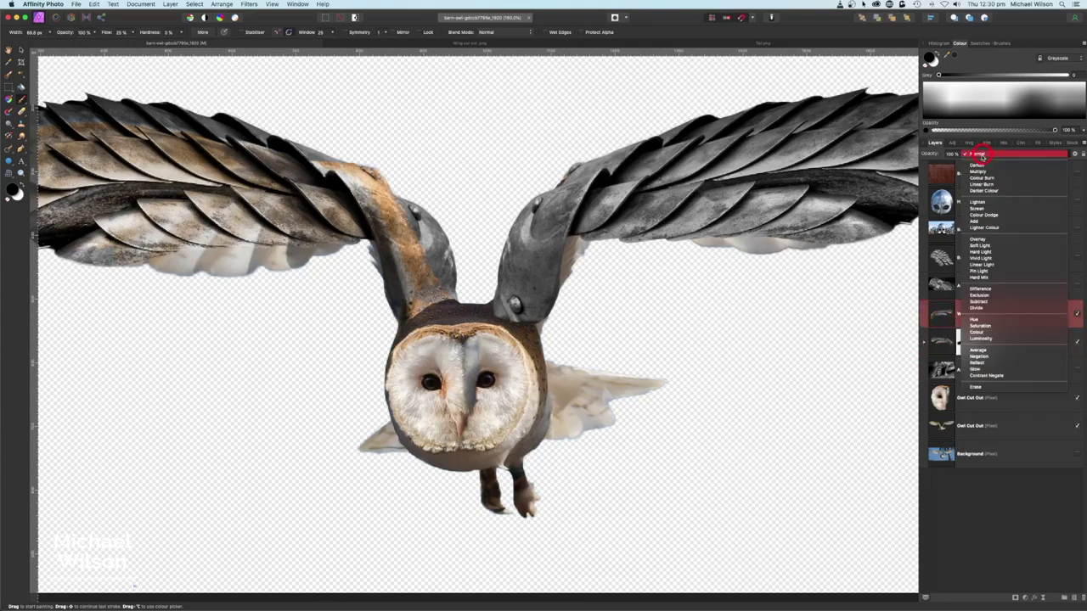
click(985, 253)
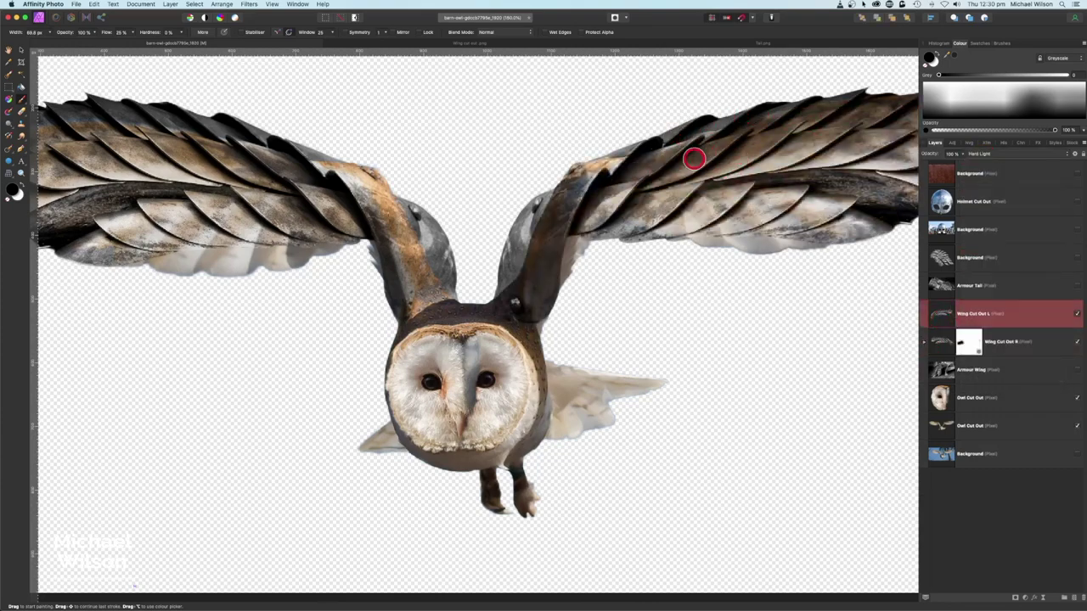
click(1015, 597)
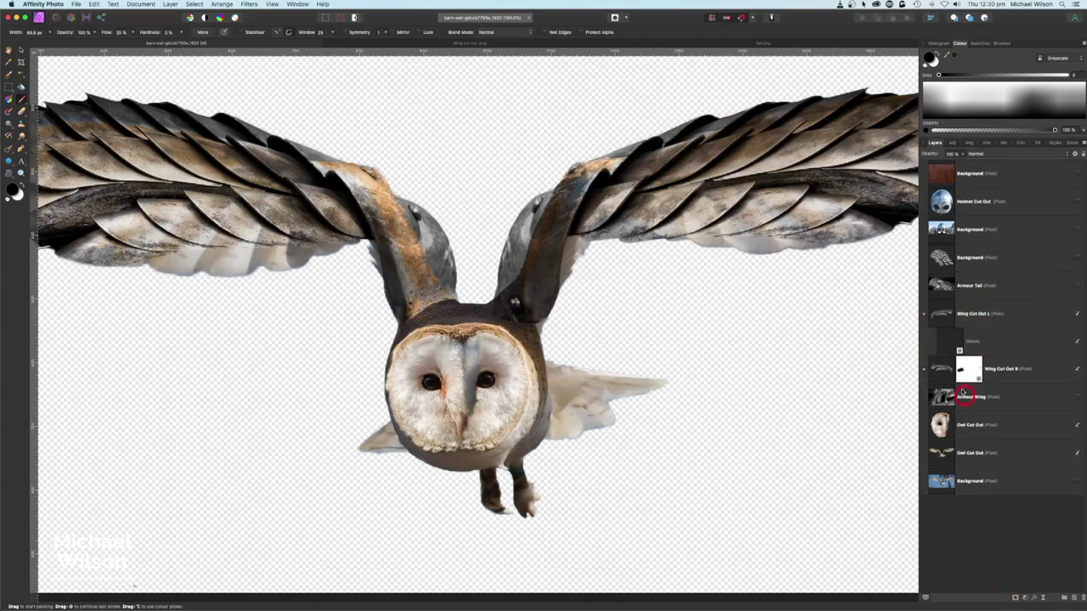
click(949, 347)
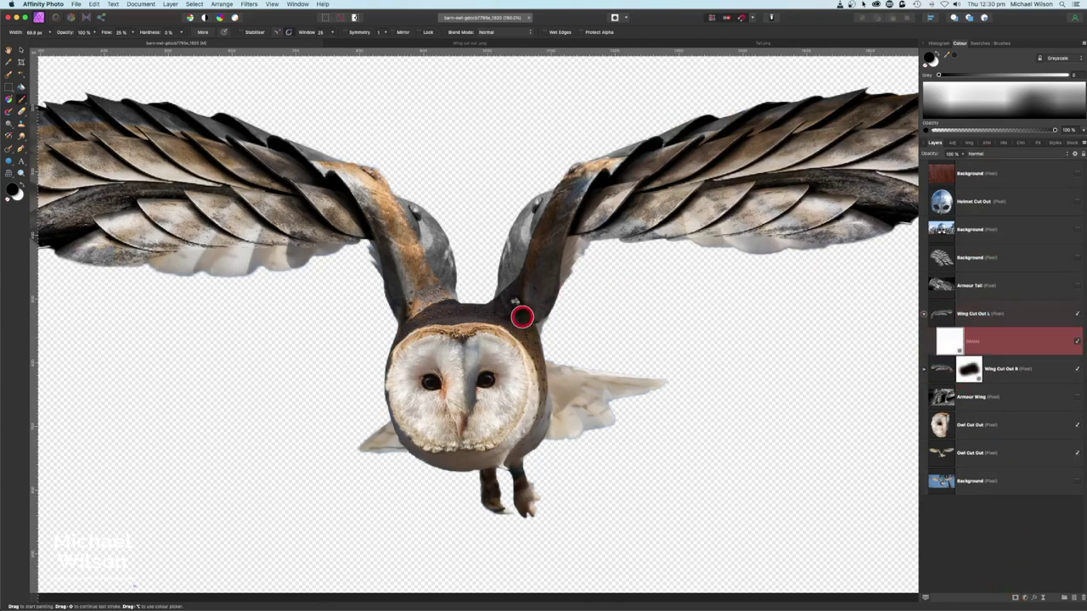
mouse_move(518, 313)
mouse_down()
mouse_move(506, 300)
mouse_move(533, 320)
mouse_move(519, 294)
mouse_move(495, 303)
mouse_move(516, 312)
mouse_move(485, 314)
mouse_move(536, 330)
mouse_up()
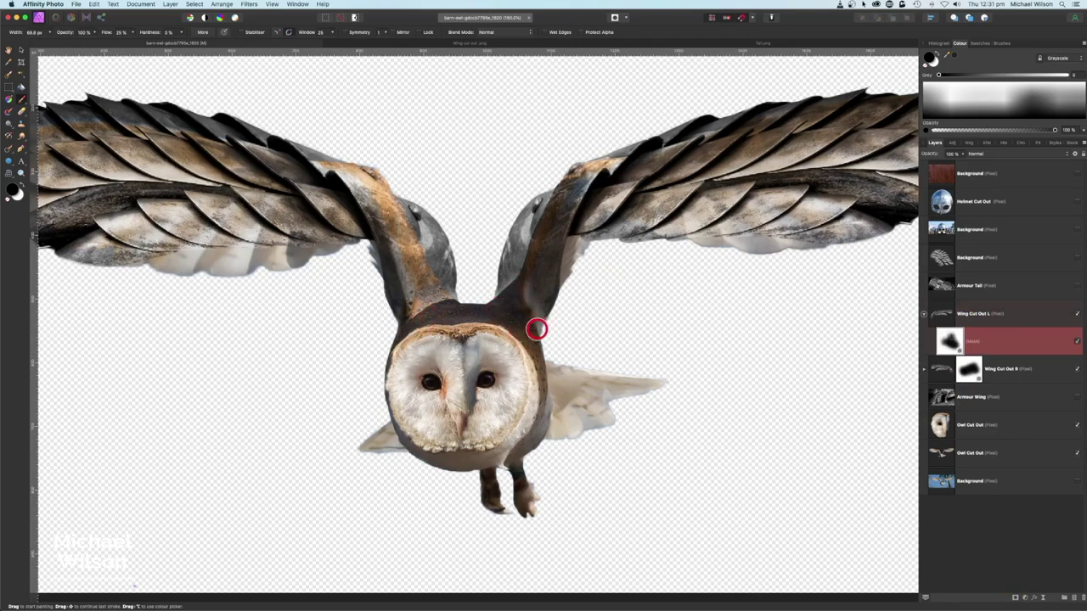
key(super+0)
key(e)
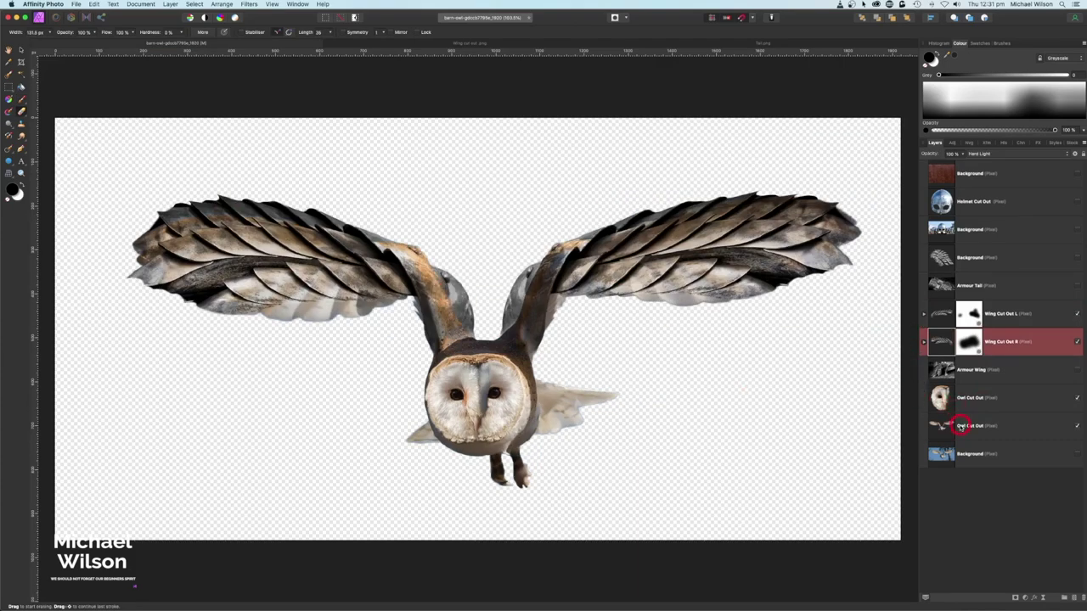
click(960, 426)
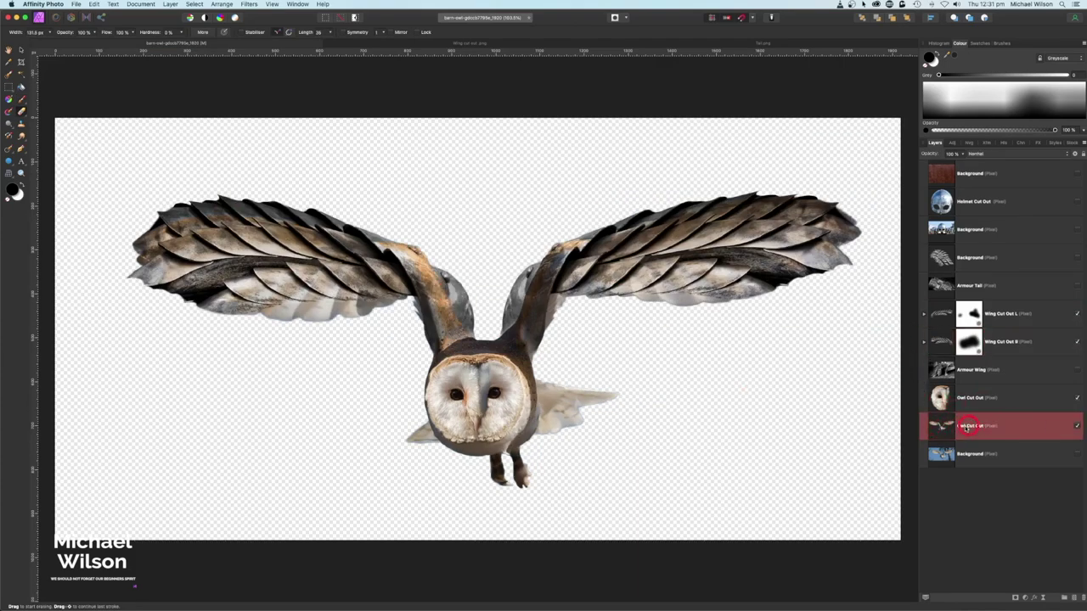
- Erase the grey feather fringe under the right wing from the Owl Cut Out layer
click(21, 112)
click(66, 34)
mouse_move(234, 384)
mouse_down()
mouse_move(319, 318)
mouse_move(281, 317)
mouse_move(285, 308)
mouse_move(340, 308)
mouse_move(339, 325)
mouse_move(340, 311)
mouse_move(251, 314)
mouse_move(337, 318)
mouse_move(368, 304)
mouse_move(229, 298)
mouse_move(265, 169)
mouse_move(157, 206)
mouse_move(133, 222)
mouse_move(114, 291)
mouse_move(249, 340)
mouse_move(291, 324)
mouse_move(406, 326)
mouse_move(411, 307)
mouse_move(417, 332)
mouse_move(416, 303)
mouse_move(362, 308)
mouse_up()
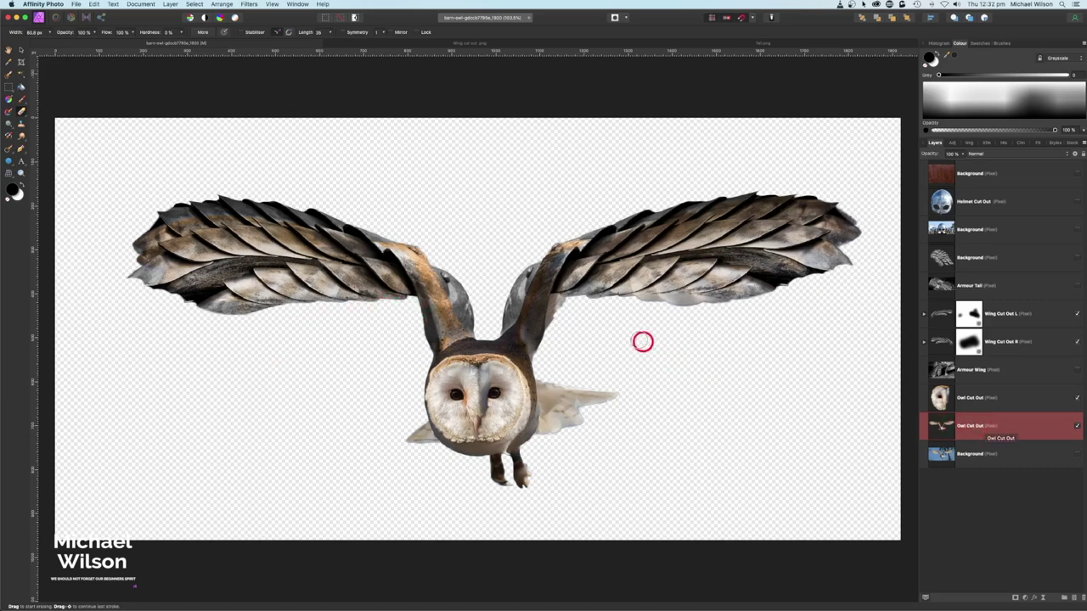
mouse_move(648, 318)
mouse_down()
mouse_move(708, 305)
mouse_move(634, 296)
mouse_move(804, 299)
mouse_move(867, 259)
mouse_move(865, 220)
mouse_move(851, 212)
mouse_move(827, 303)
mouse_up()
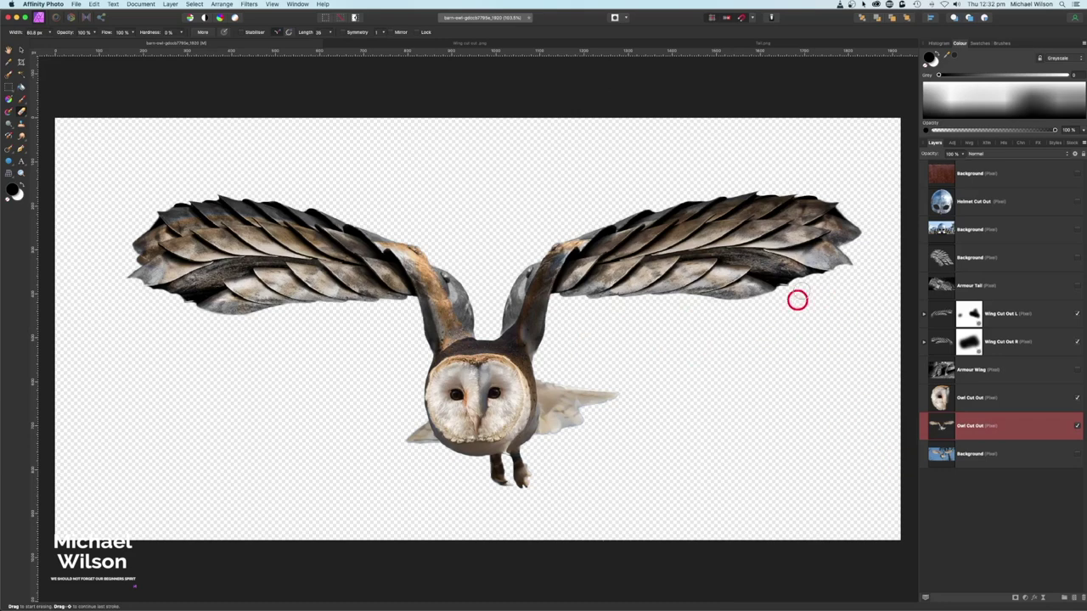
key(alt+bracketright)
key(alt+bracketright)
key(alt+bracketright)
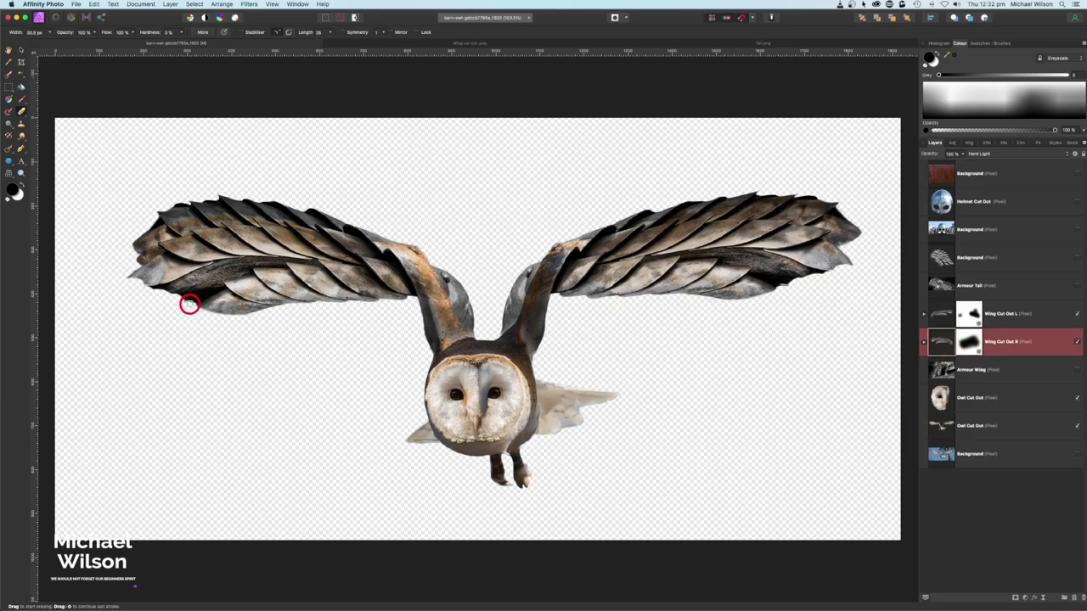
click(940, 320)
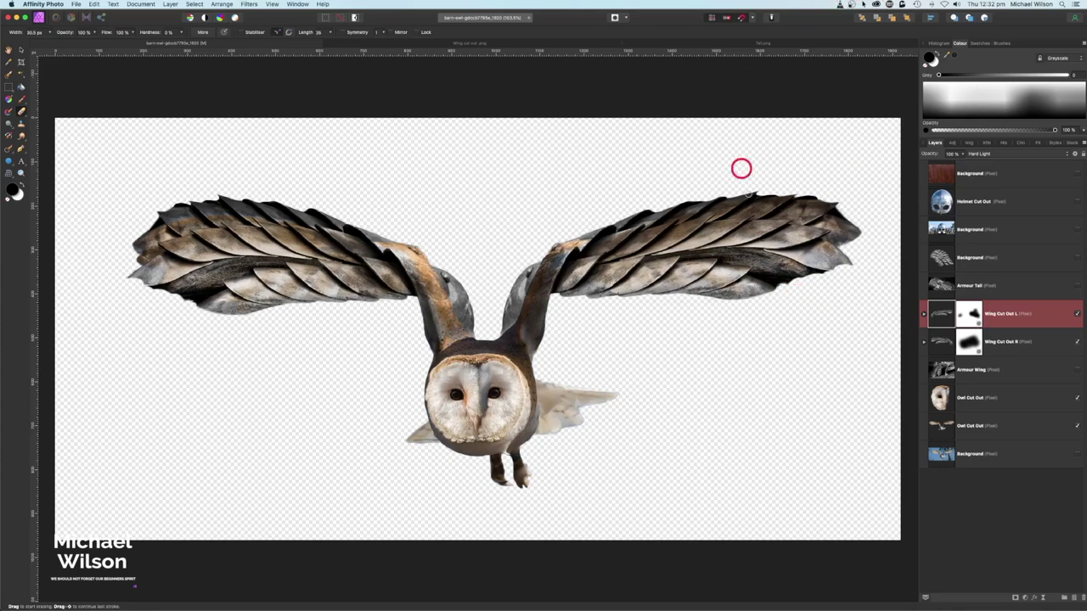
- Leave Armour Tail hidden and make the hidden armour wing layer visible and selected
click(969, 287)
key(v)
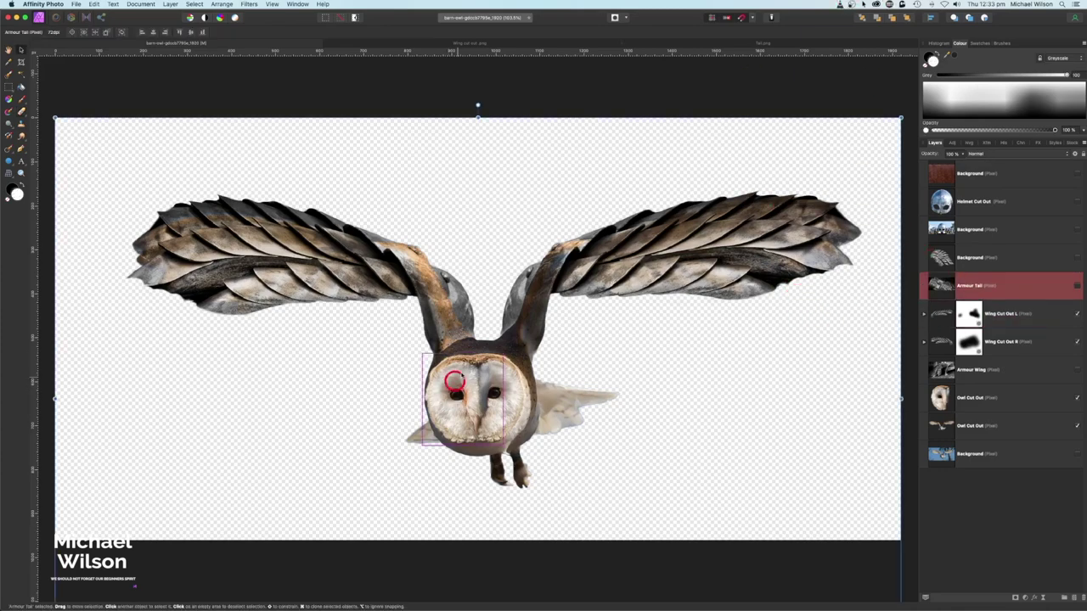
click(1077, 287)
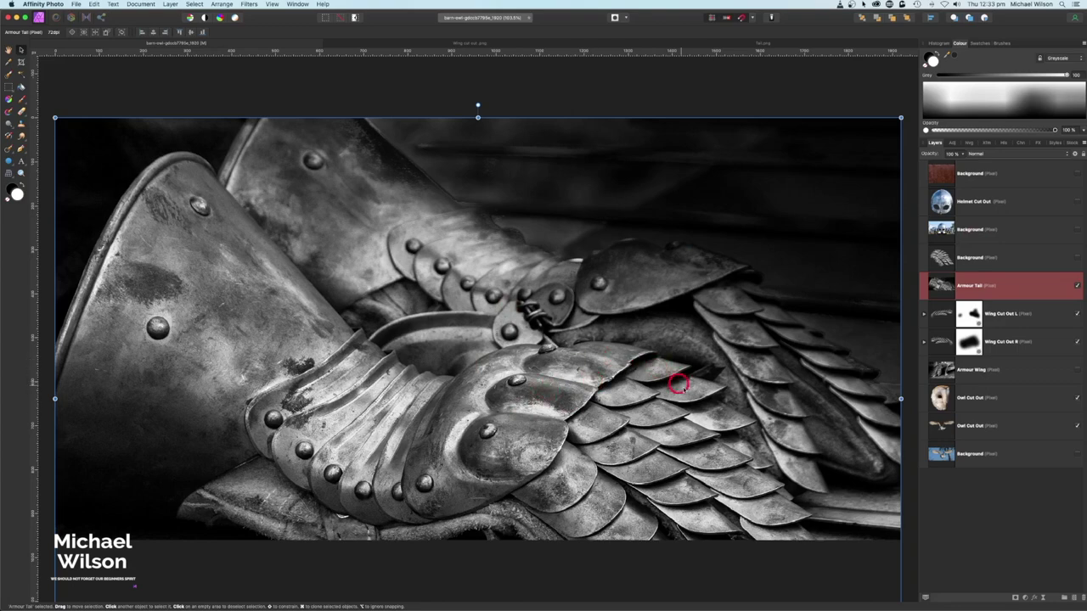
click(1076, 286)
click(1077, 258)
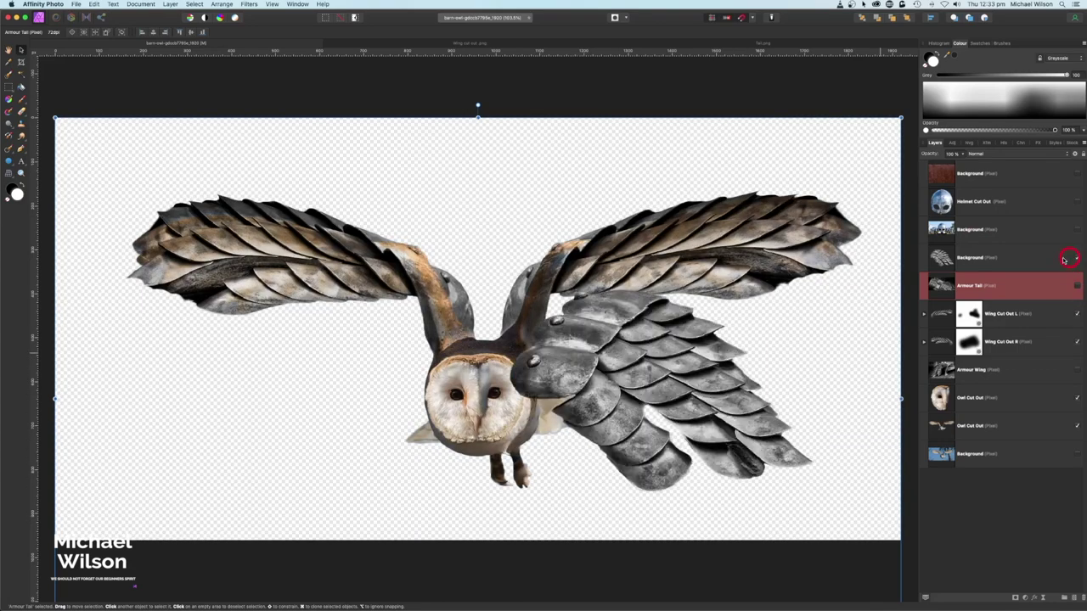
click(1040, 260)
- Shrink the armour wing, rotate it about 22° counterclockwise or more, and nudge it against the body
drag(506, 287, 632, 405)
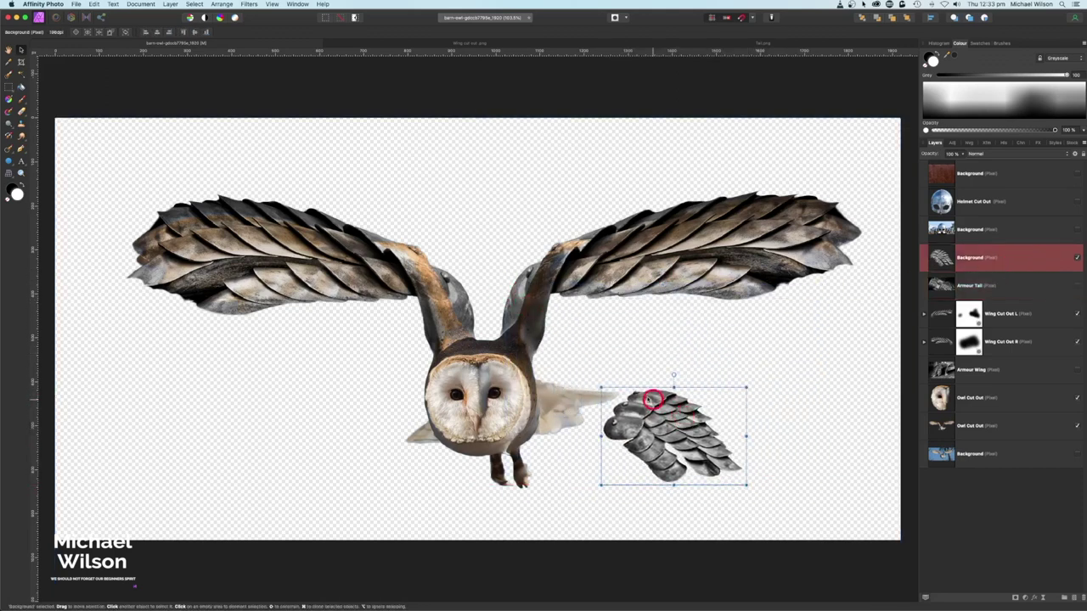
drag(675, 377, 588, 414)
mouse_move(563, 372)
mouse_down()
mouse_move(555, 388)
mouse_move(550, 372)
mouse_up()
drag(568, 483, 576, 456)
drag(605, 395, 587, 394)
- Mesh-warp the small armour wing to fit the owl's body and apply
click(21, 174)
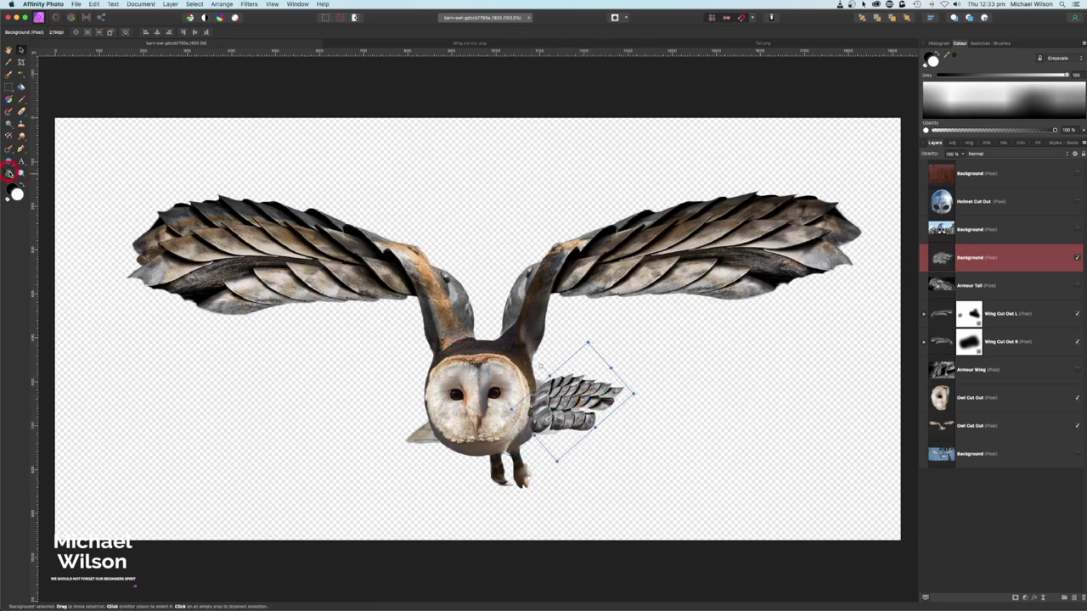
drag(611, 371, 590, 404)
click(175, 107)
click(17, 32)
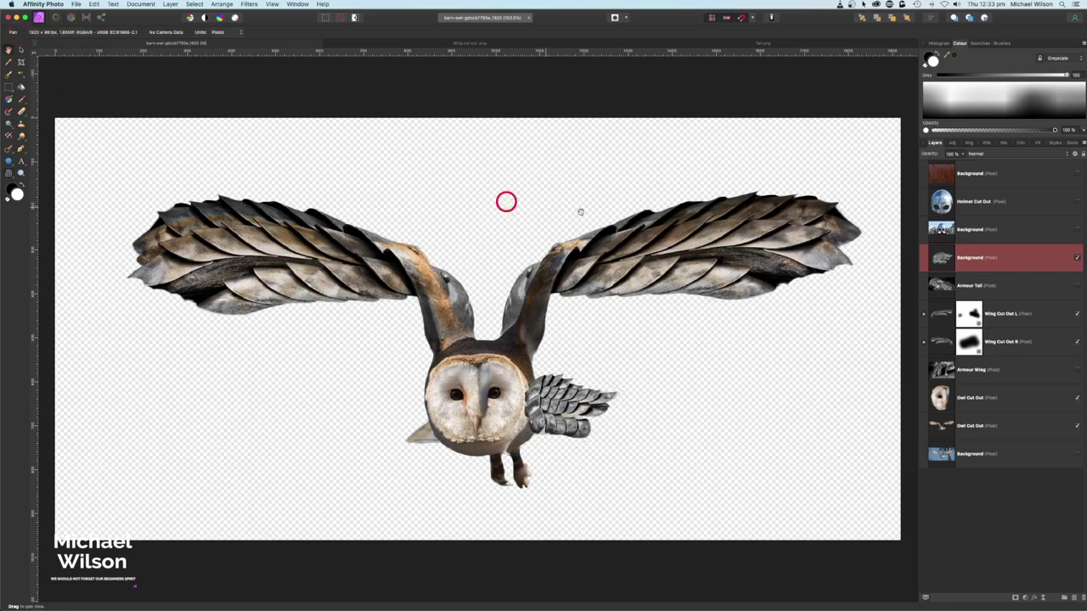
- Set the small wing to Hard Light, mask it black at the body joint, and duplicate it
click(987, 154)
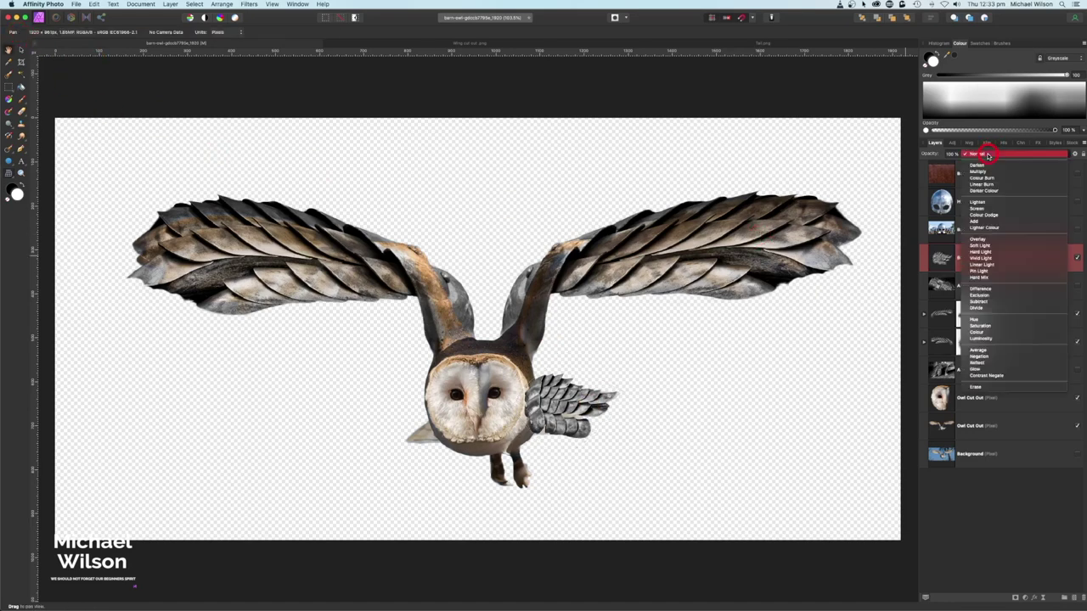
click(984, 252)
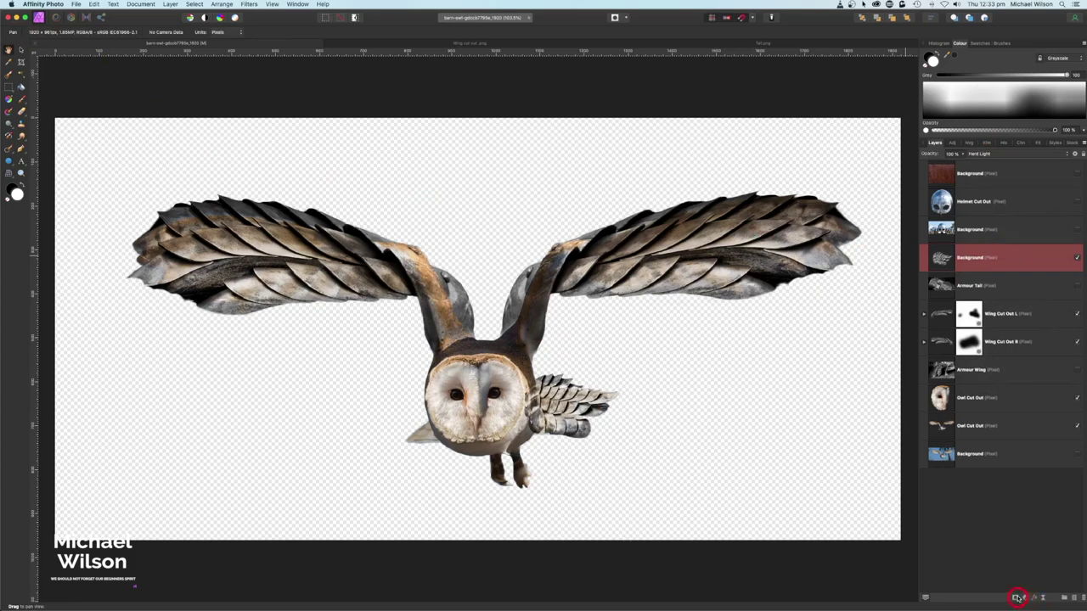
click(1016, 598)
click(11, 106)
key(x)
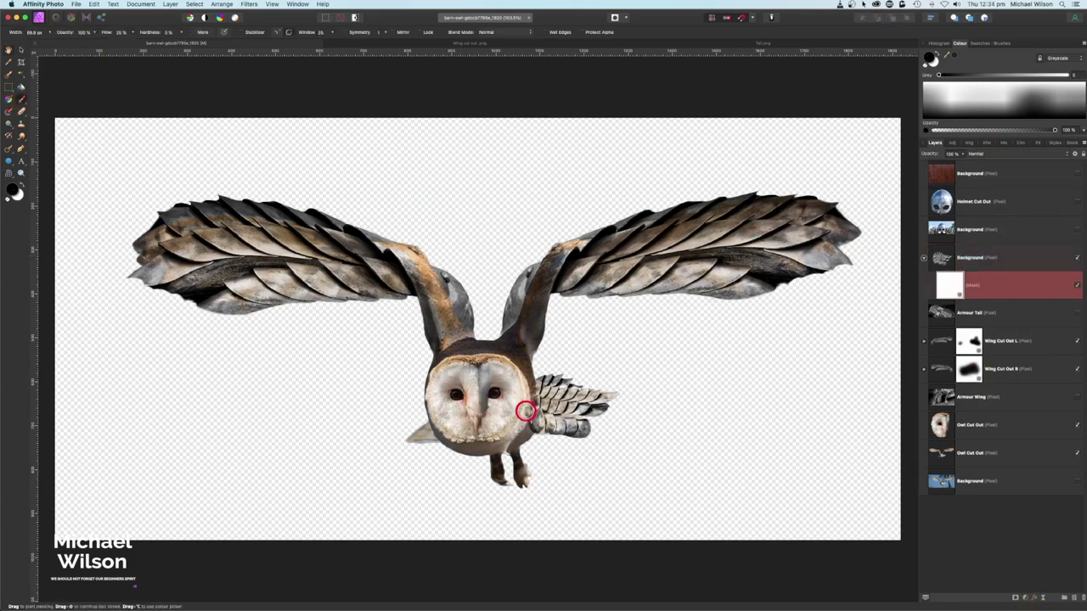
mouse_move(525, 428)
mouse_down()
mouse_move(528, 388)
mouse_move(530, 419)
mouse_up()
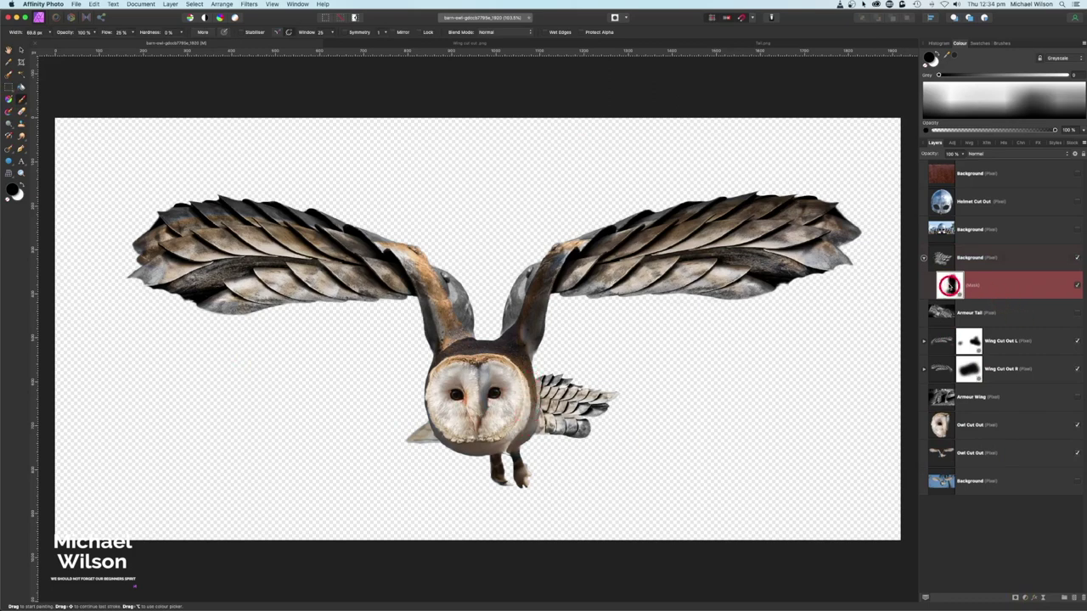
click(924, 258)
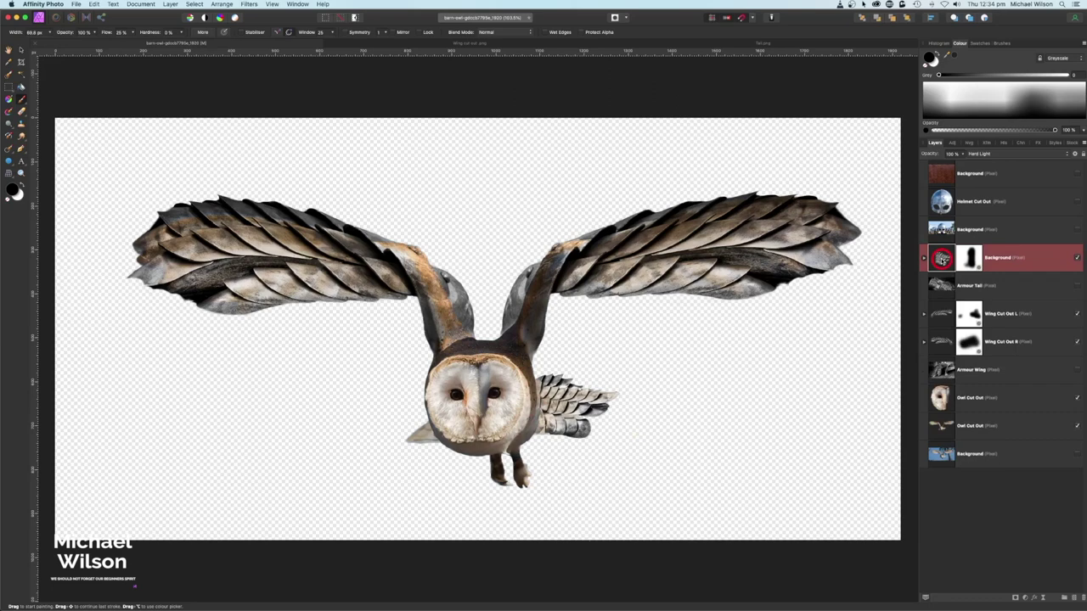
key(super+j)
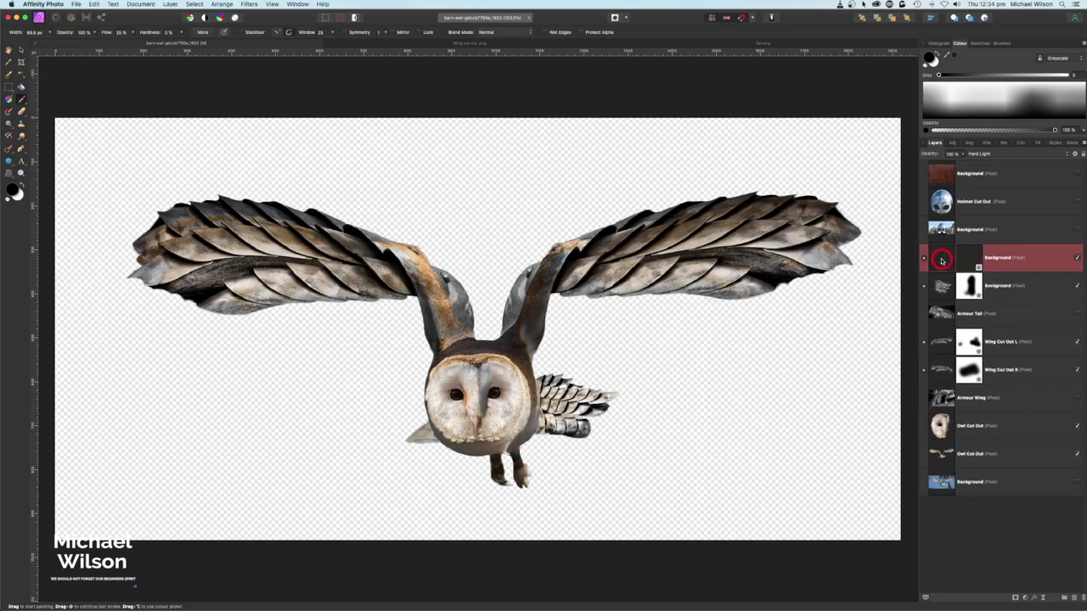
- Shrink the duplicate wing, flip it horizontally and move it against the owl's body
click(21, 51)
drag(557, 382, 340, 400)
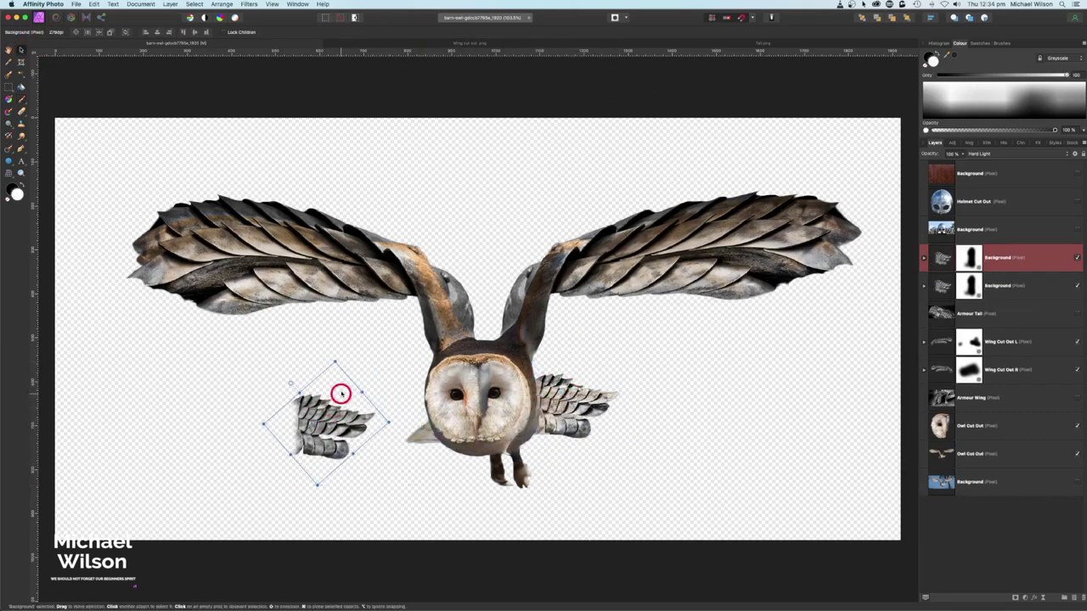
drag(333, 364, 352, 416)
click(220, 4)
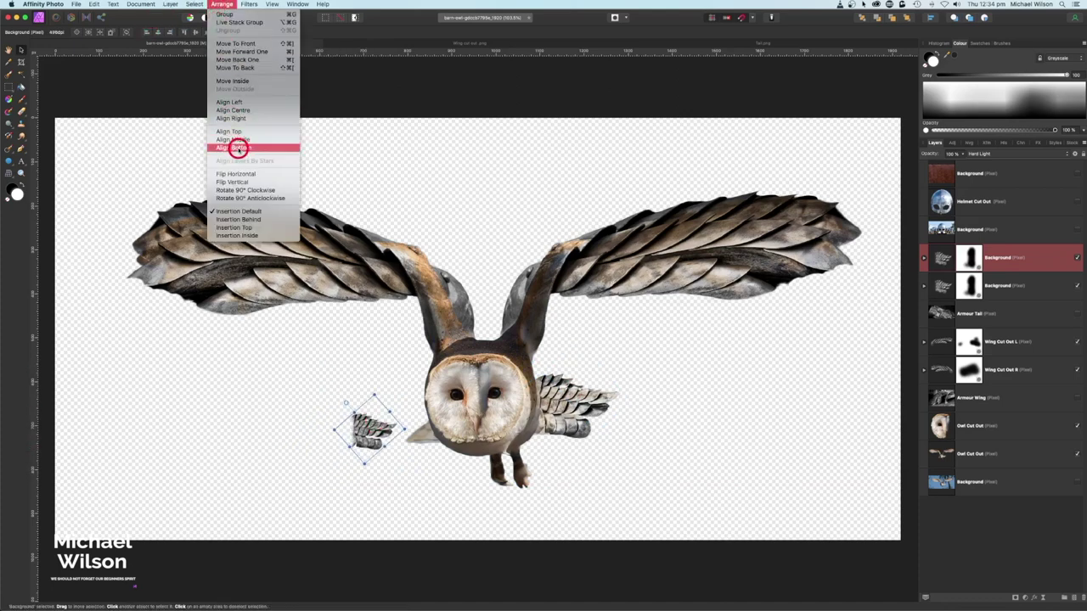
click(236, 174)
drag(357, 429, 422, 437)
- Mesh-warp the small wing beside the face and paint its mask to blend the edge
click(9, 170)
drag(447, 457, 388, 439)
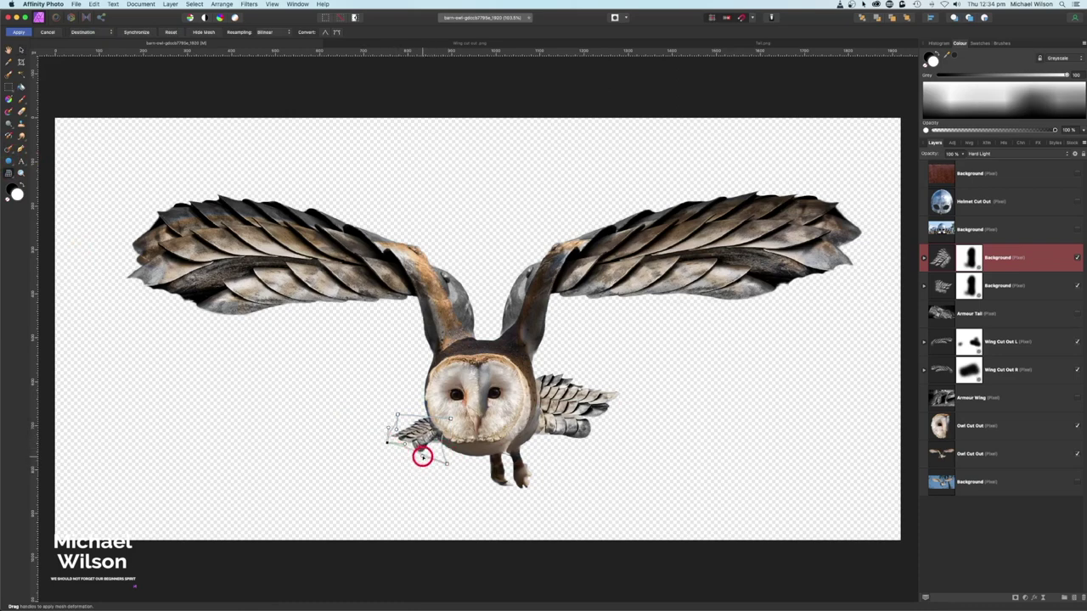
click(20, 32)
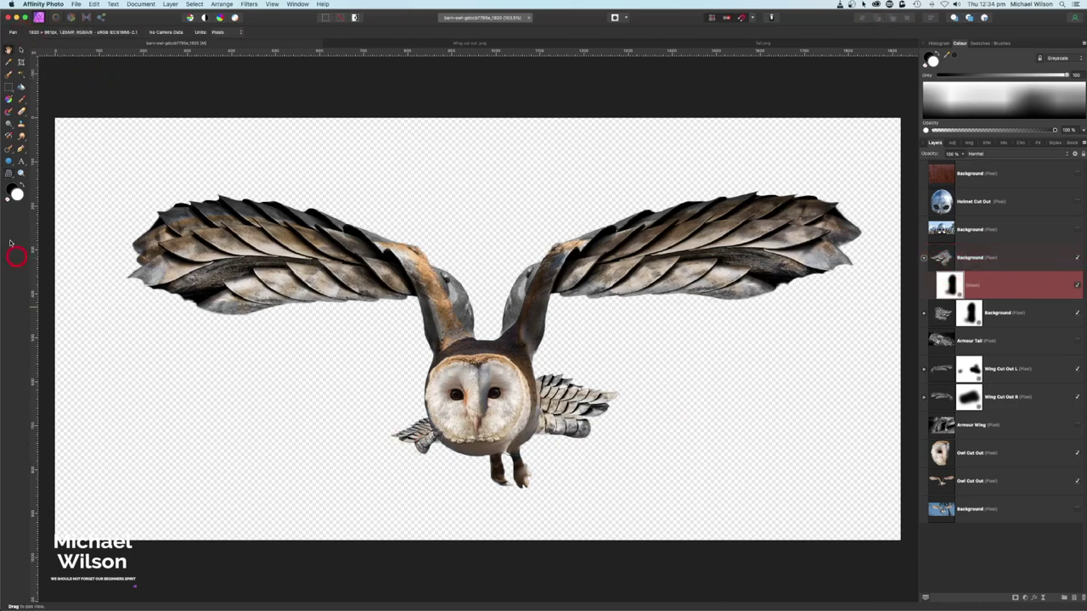
click(22, 104)
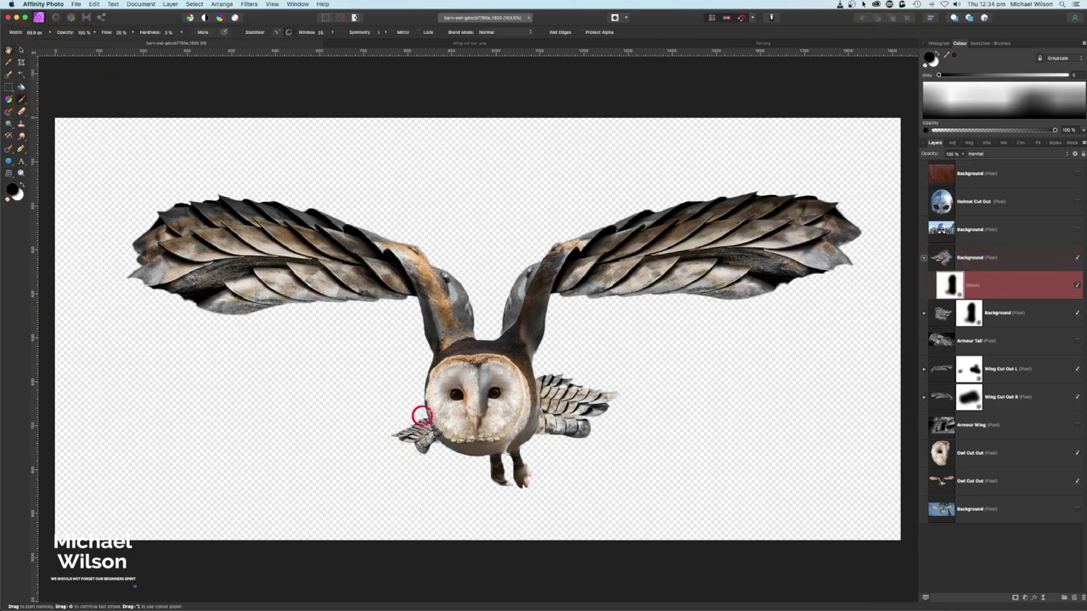
drag(435, 424, 433, 430)
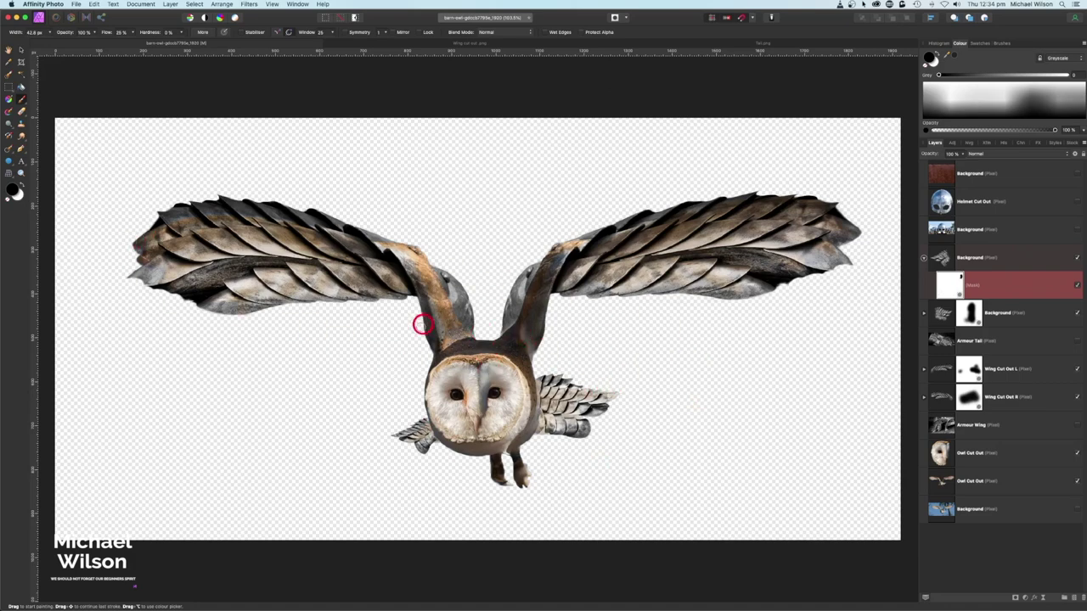
click(925, 258)
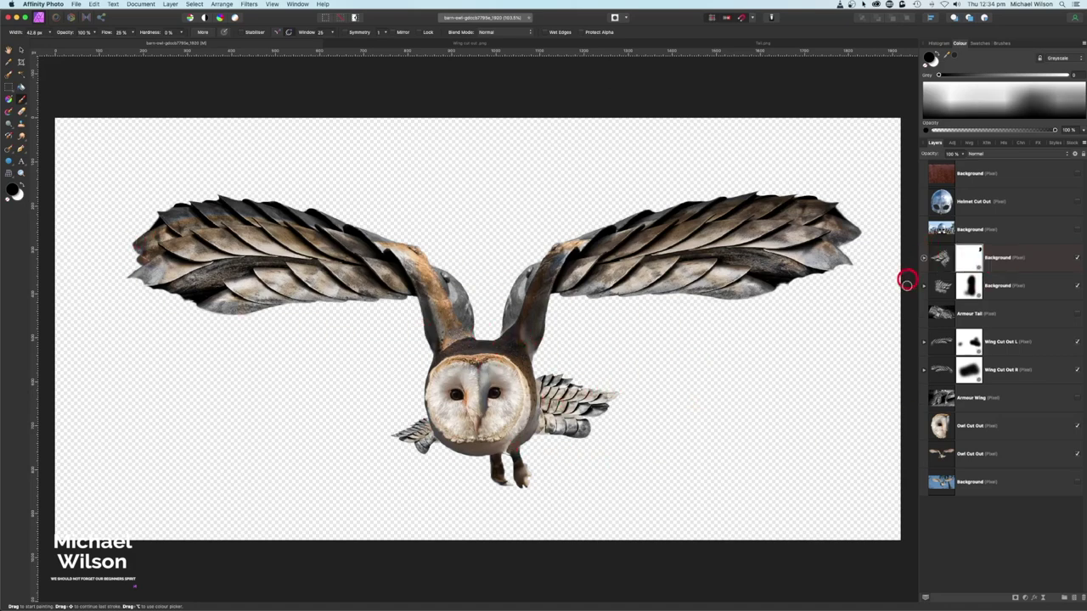
click(1075, 230)
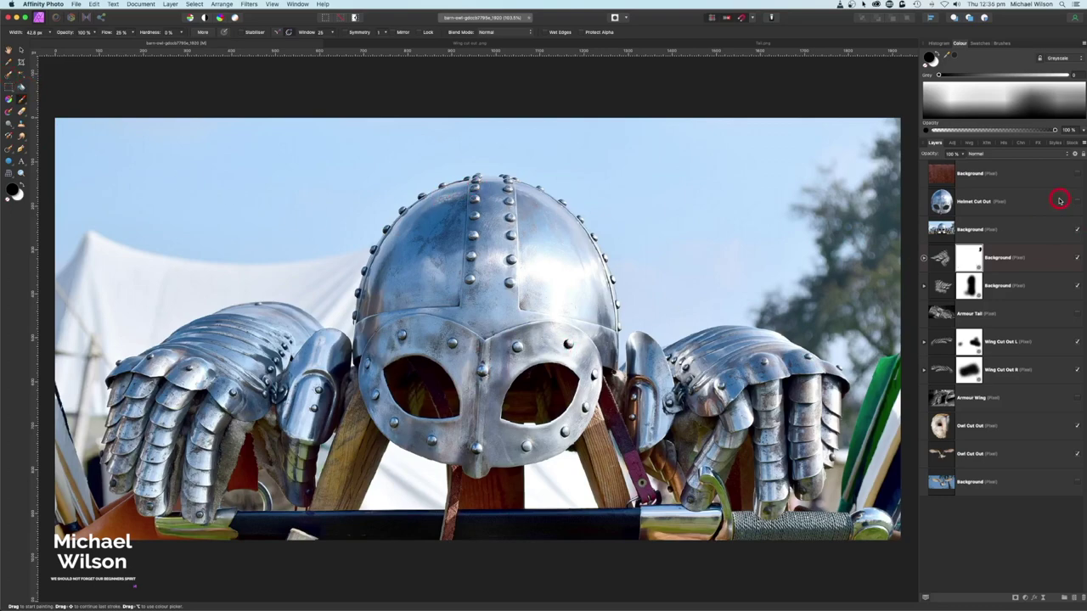
- Swap the helmet photo for Helmet Cut Out and scale it down over the owl's face
click(1075, 230)
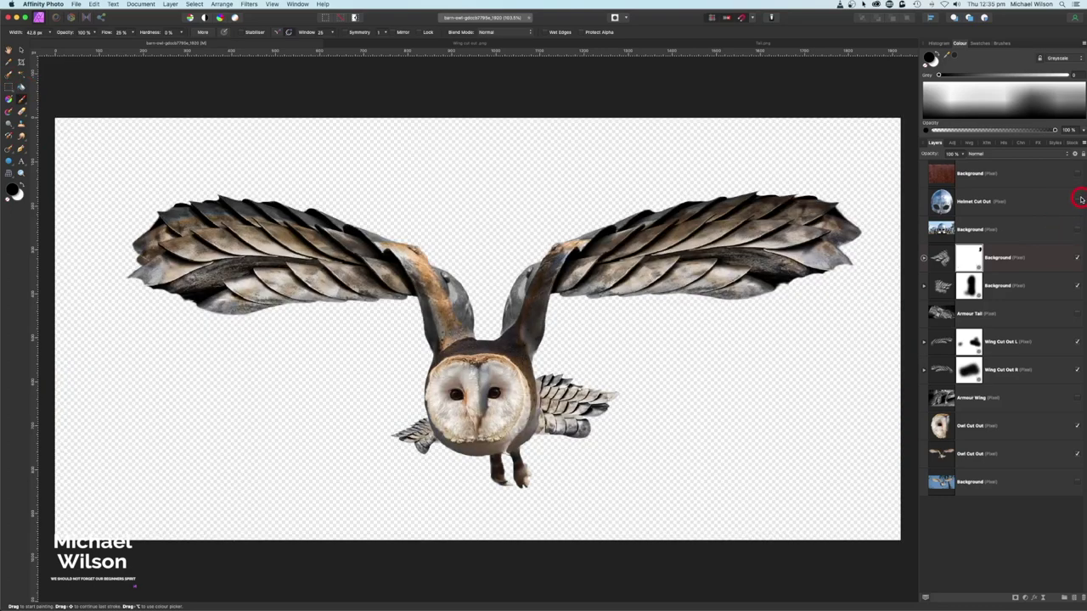
click(1077, 202)
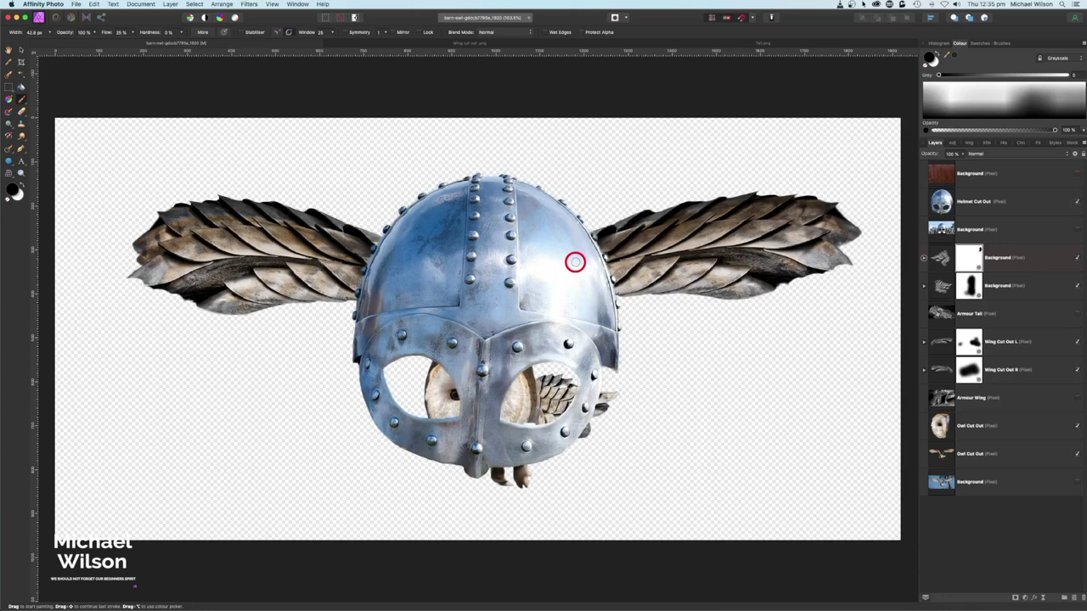
click(21, 51)
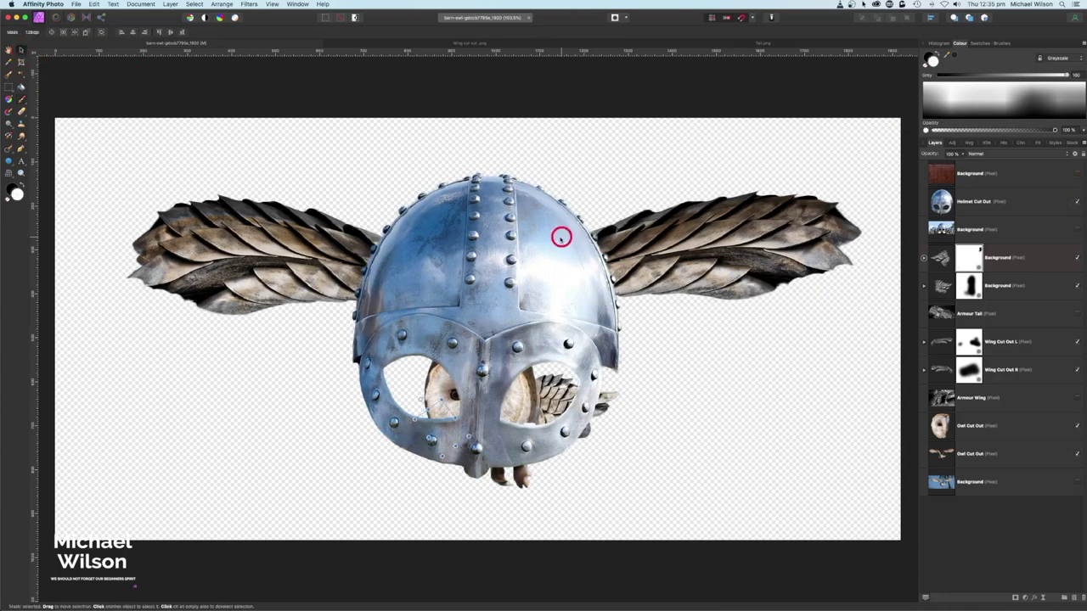
click(1003, 211)
drag(625, 166, 430, 405)
drag(434, 475, 520, 449)
drag(485, 393, 488, 399)
scroll(488, 399, up, 5)
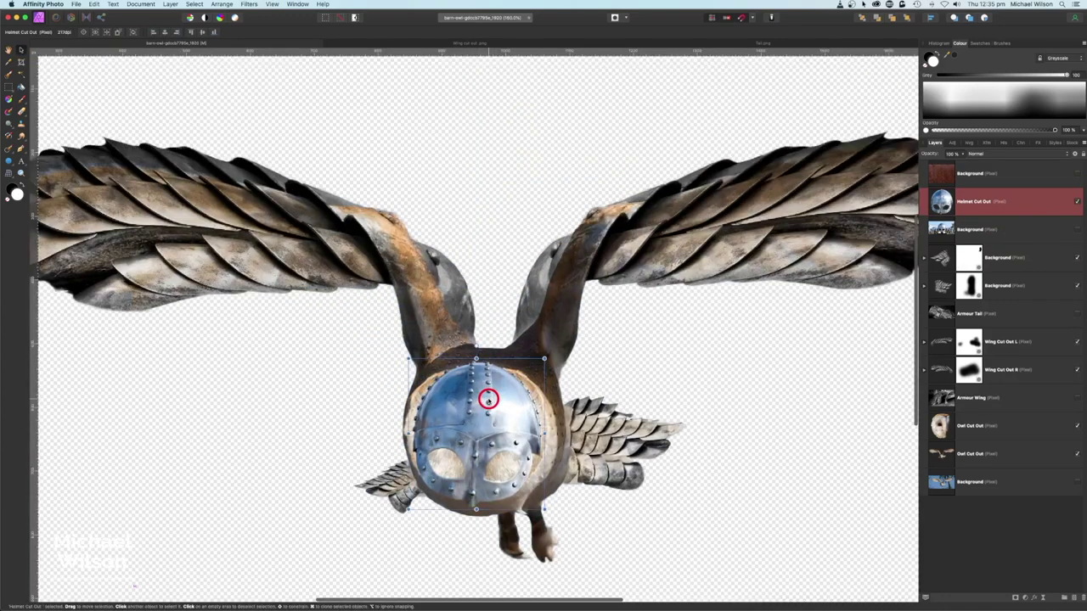
scroll(538, 364, down, 3)
- Mesh-warp the helmet's sides and top edge outward to curve around the head
key(v)
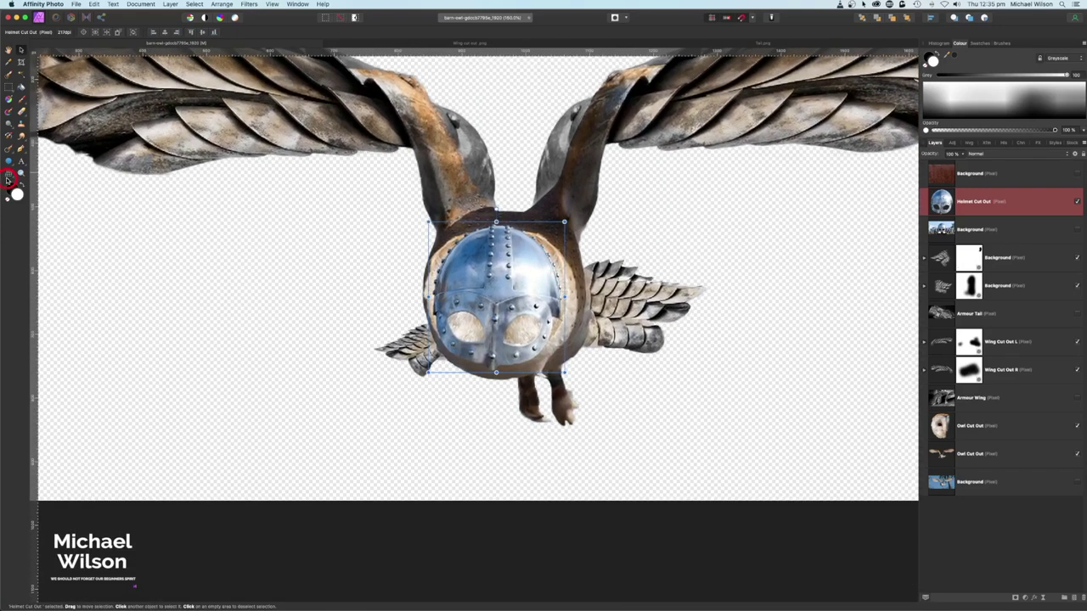
click(10, 176)
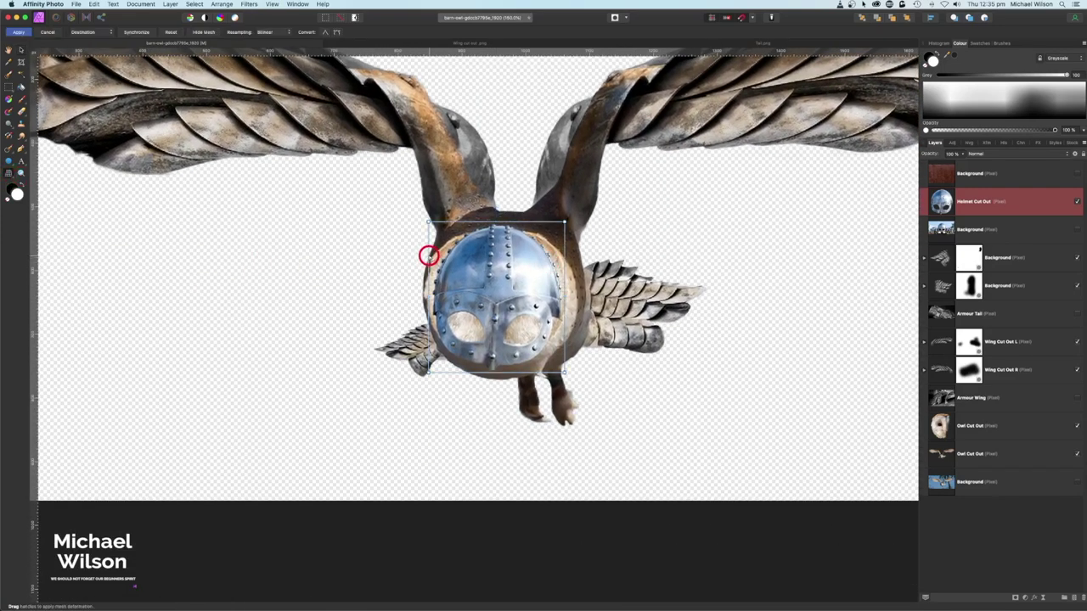
drag(426, 258, 418, 253)
drag(564, 262, 580, 260)
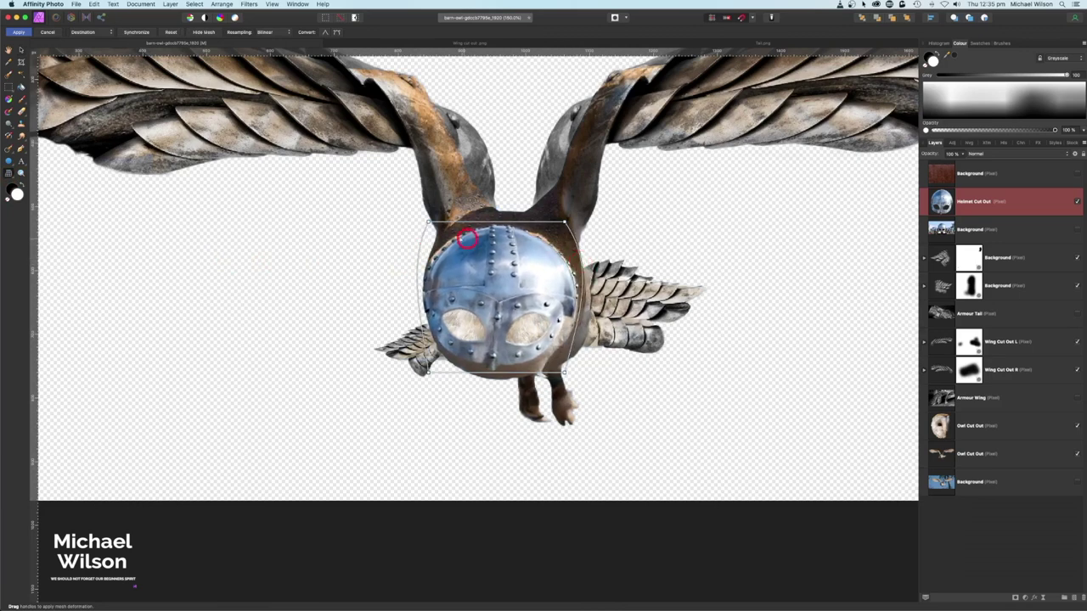
drag(422, 231, 429, 223)
click(423, 332)
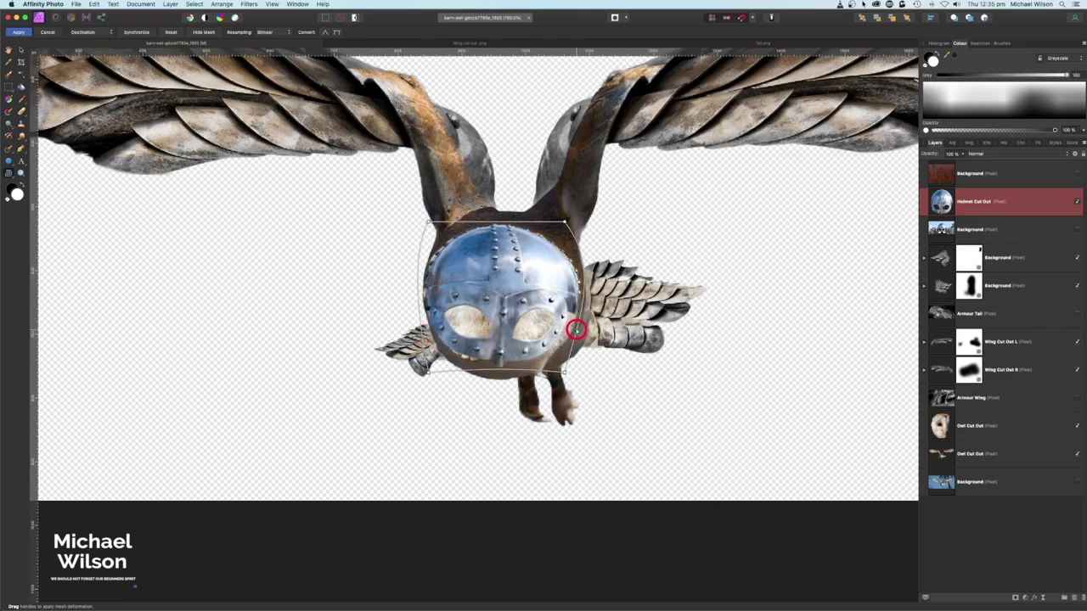
drag(484, 224, 483, 222)
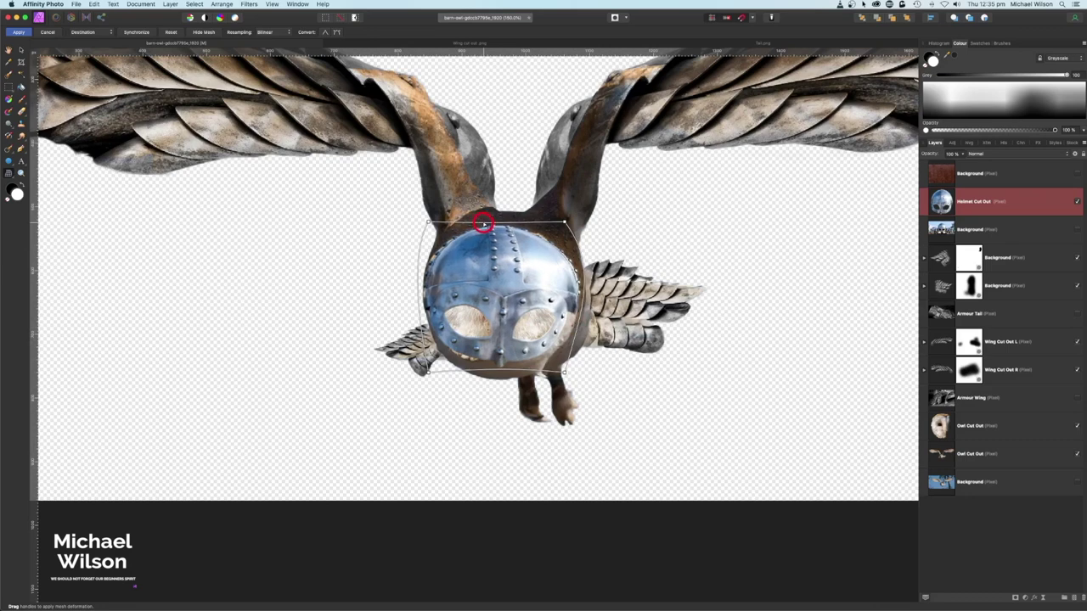
click(15, 32)
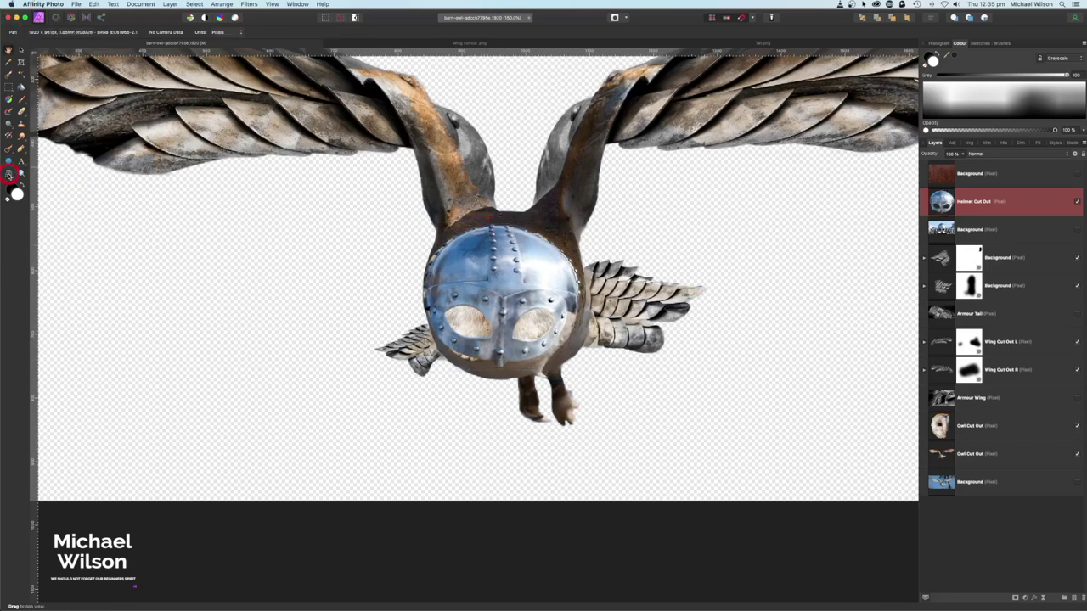
- Warp the helmet's centre, eye area and lower edge upward to reveal the owl's eyes
click(9, 174)
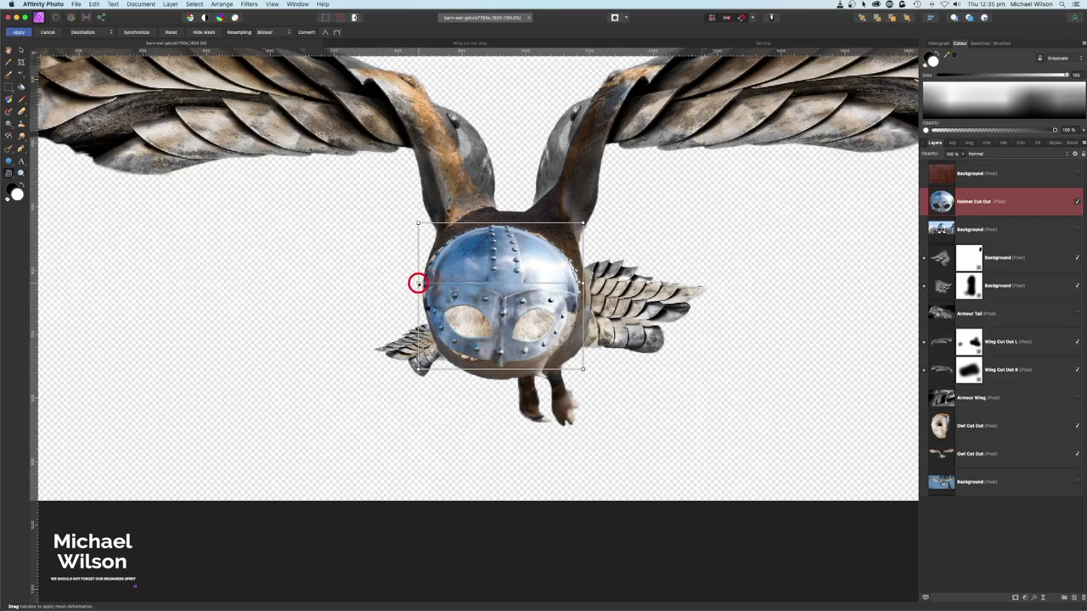
drag(500, 281, 497, 237)
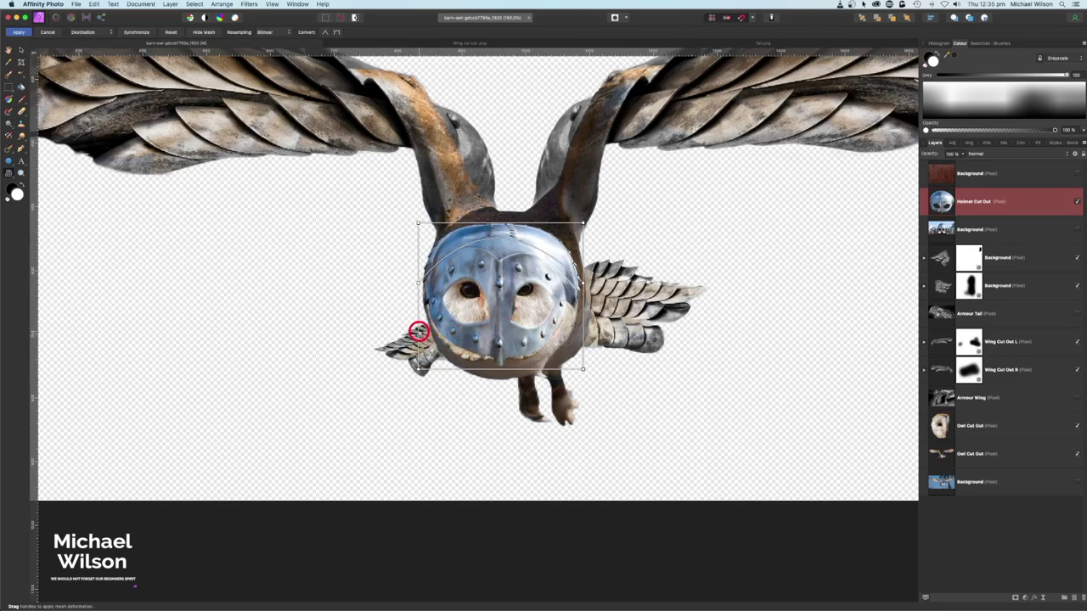
drag(500, 308, 500, 292)
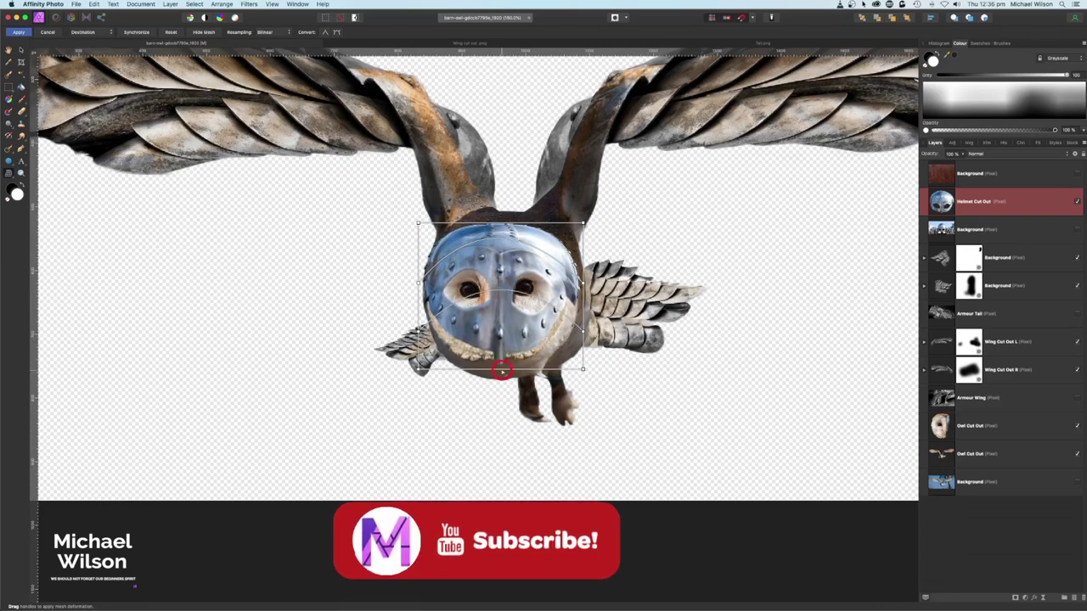
drag(502, 368, 500, 331)
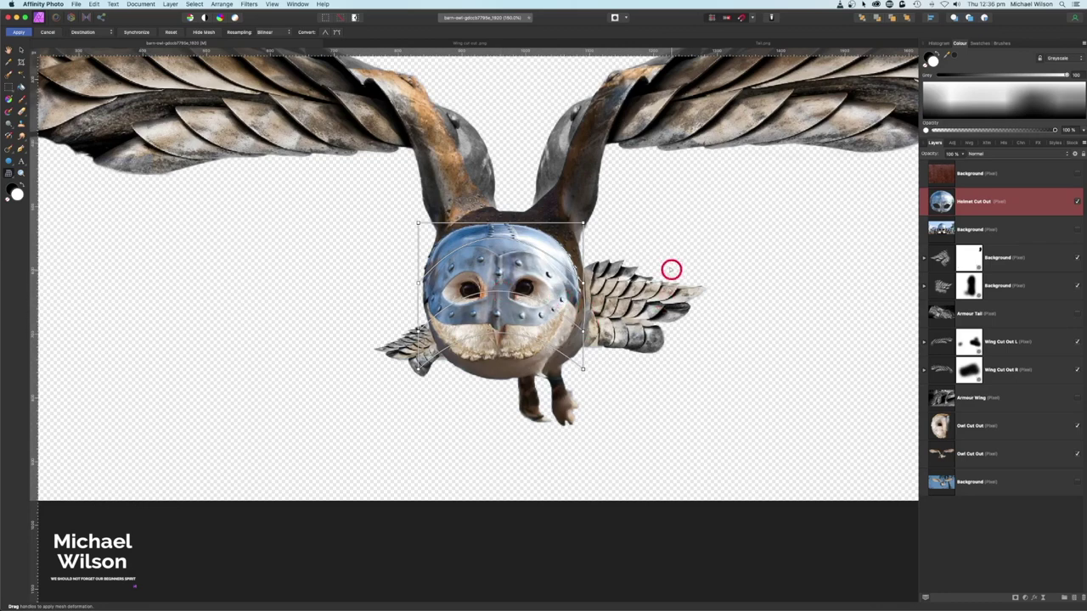
click(23, 33)
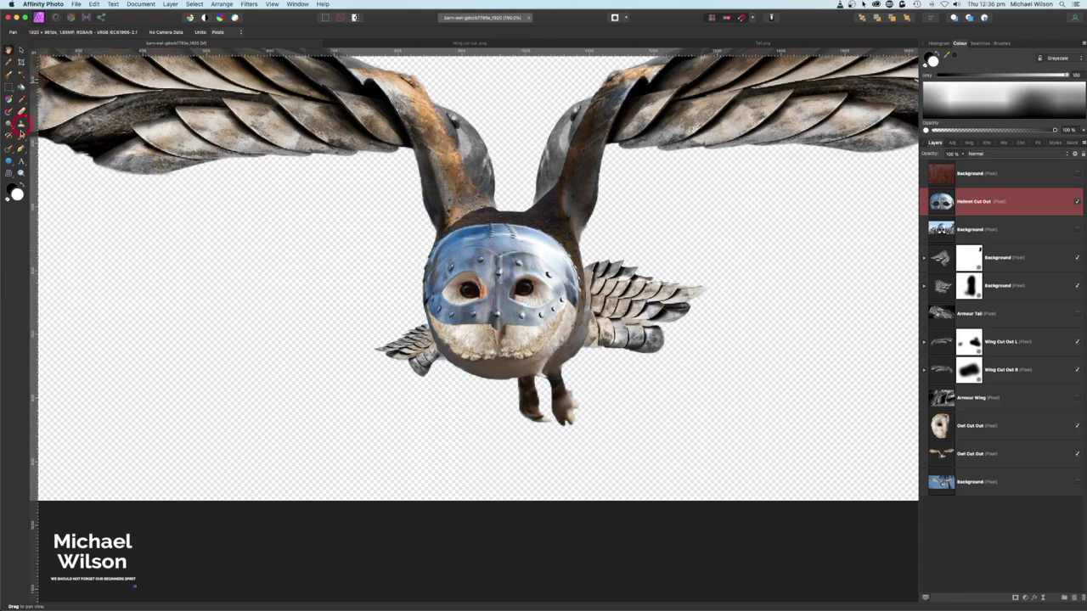
- Refine the helmet's top edge with a final mesh warp and show the rust texture layer
mouse_move(9, 177)
mouse_down()
mouse_move(12, 187)
mouse_move(26, 176)
mouse_up()
drag(491, 224, 495, 224)
click(47, 41)
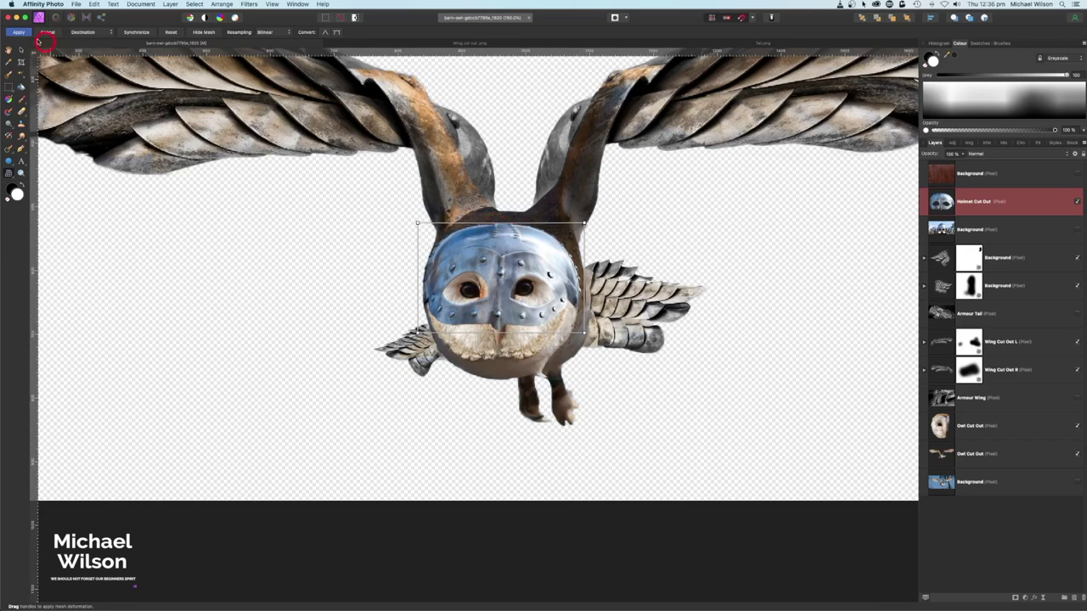
click(17, 31)
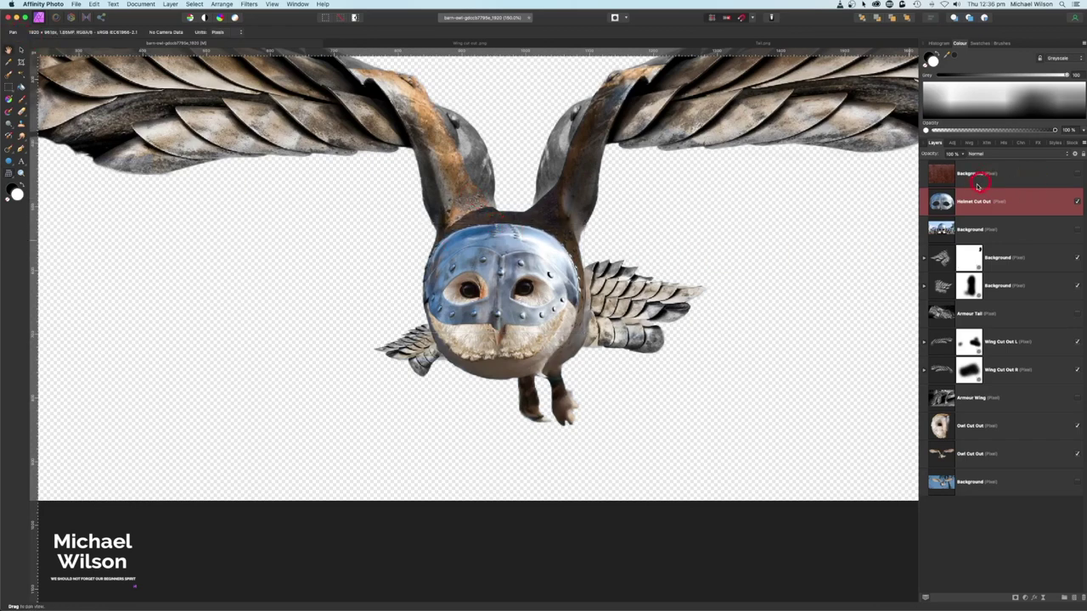
click(1078, 173)
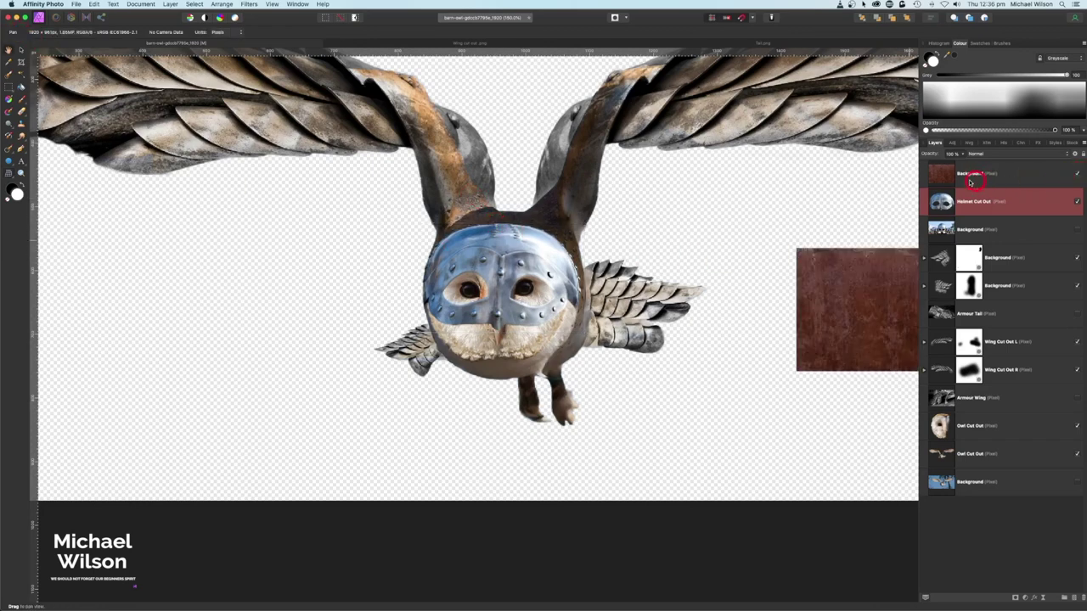
- Clip the rust texture into Helmet Cut Out over the helmet and blend it with Hard Light
click(976, 178)
click(8, 50)
drag(821, 275, 662, 228)
drag(997, 186, 1000, 204)
drag(720, 268, 503, 292)
click(968, 195)
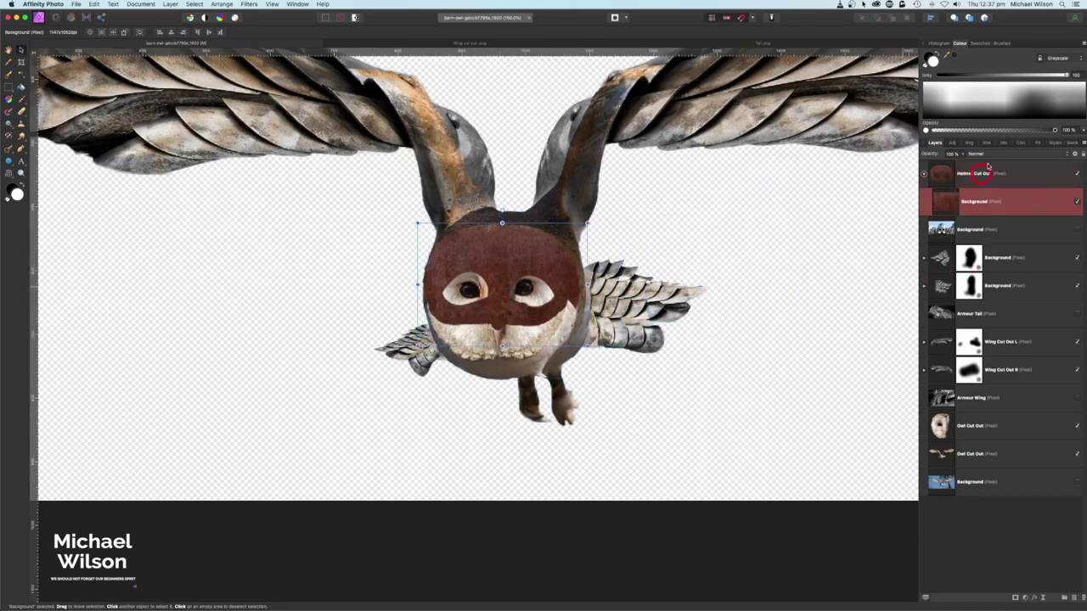
click(990, 158)
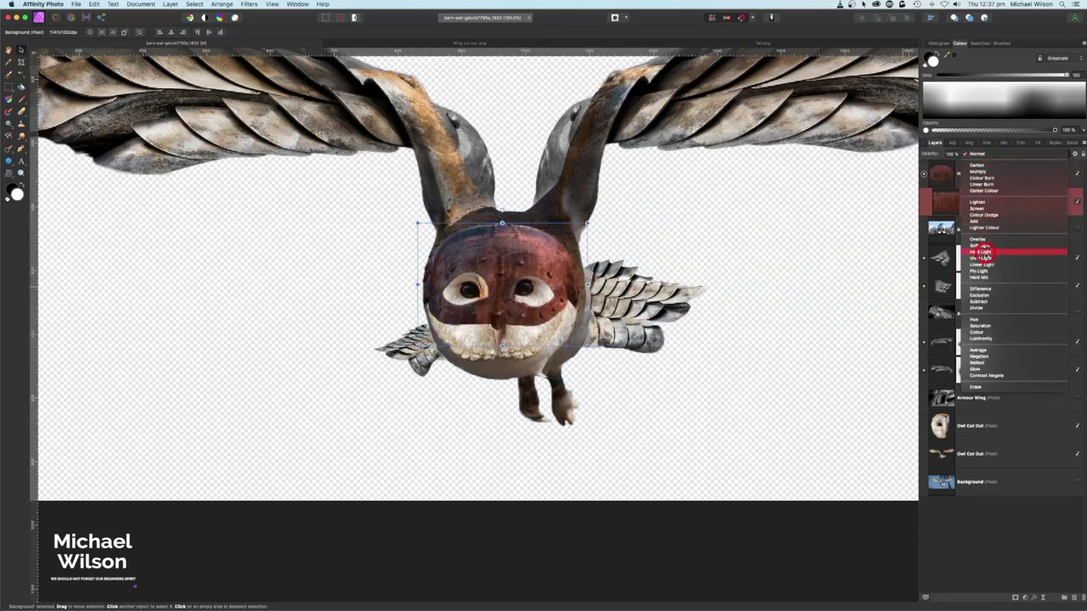
click(981, 251)
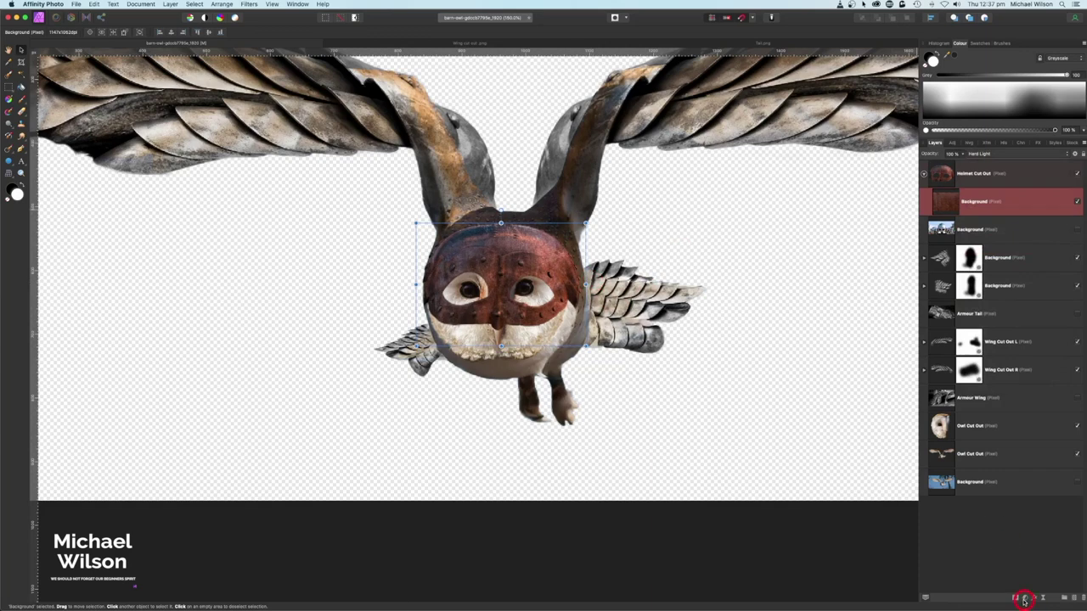
click(1025, 599)
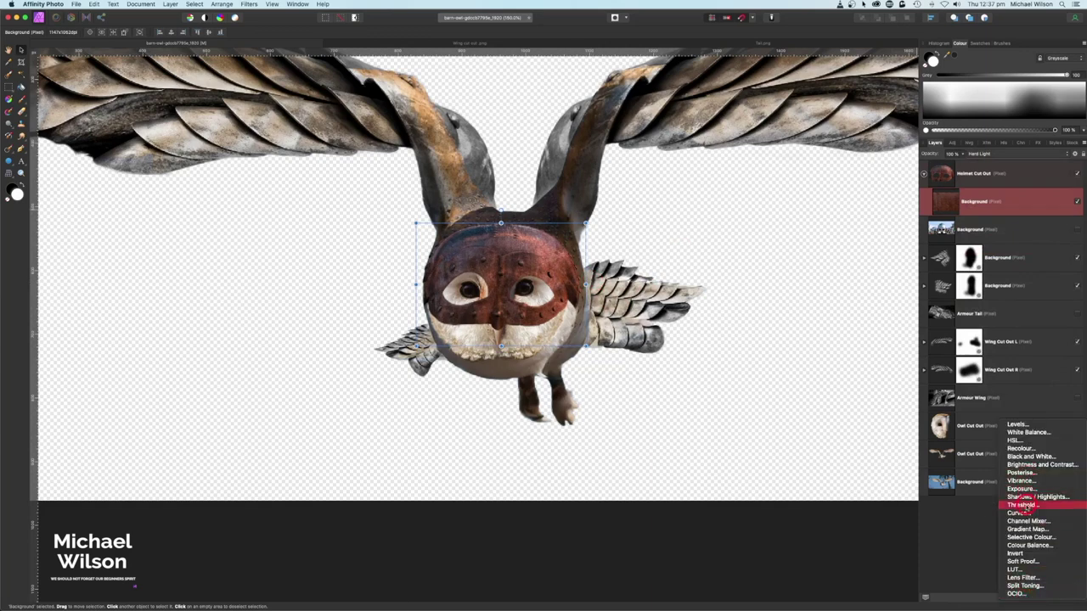
- Nest a Recolour adjustment under the rust texture: hue about 21°, saturation 37%, lightness 8%
click(1021, 448)
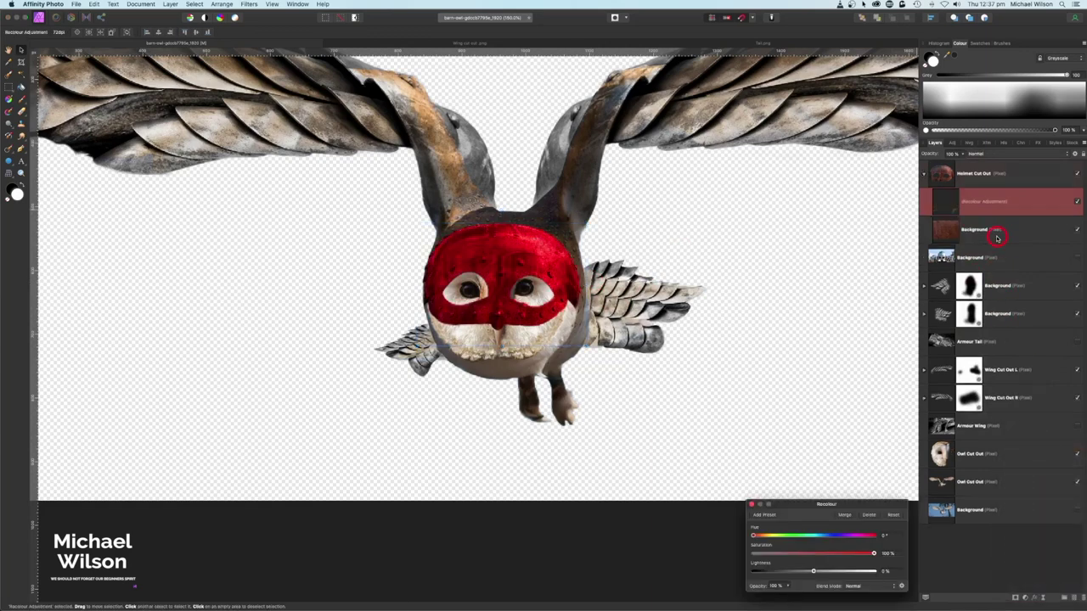
drag(998, 212, 1016, 227)
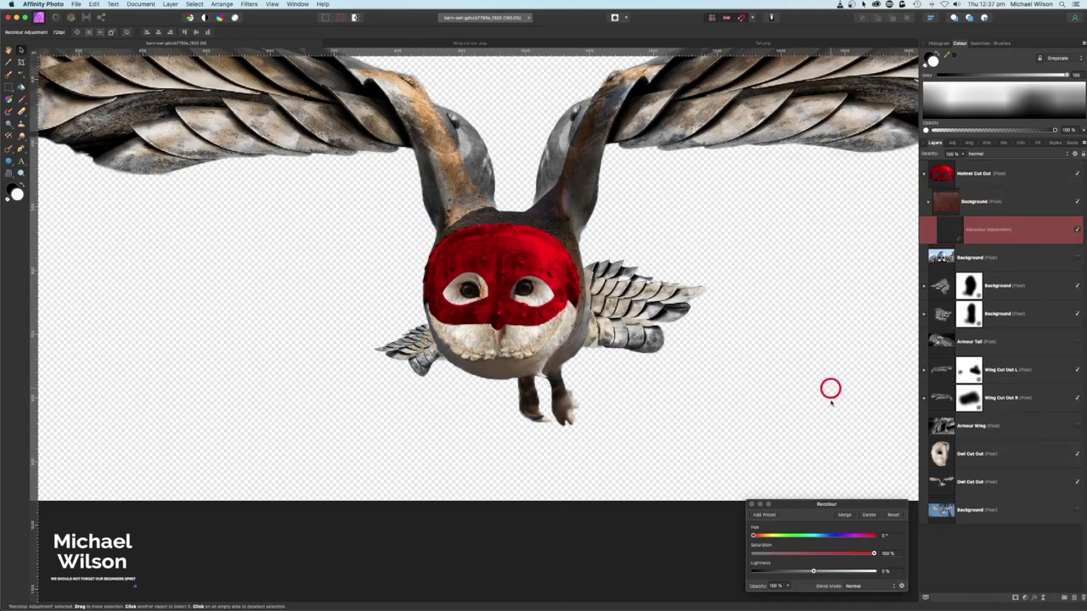
drag(871, 509, 854, 340)
drag(737, 366, 744, 369)
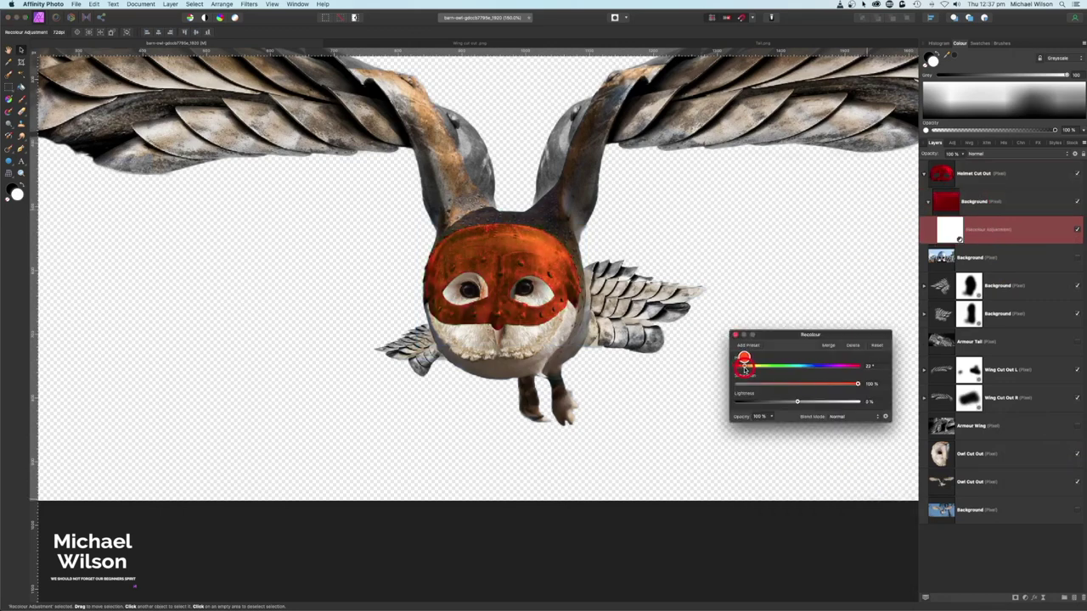
click(858, 385)
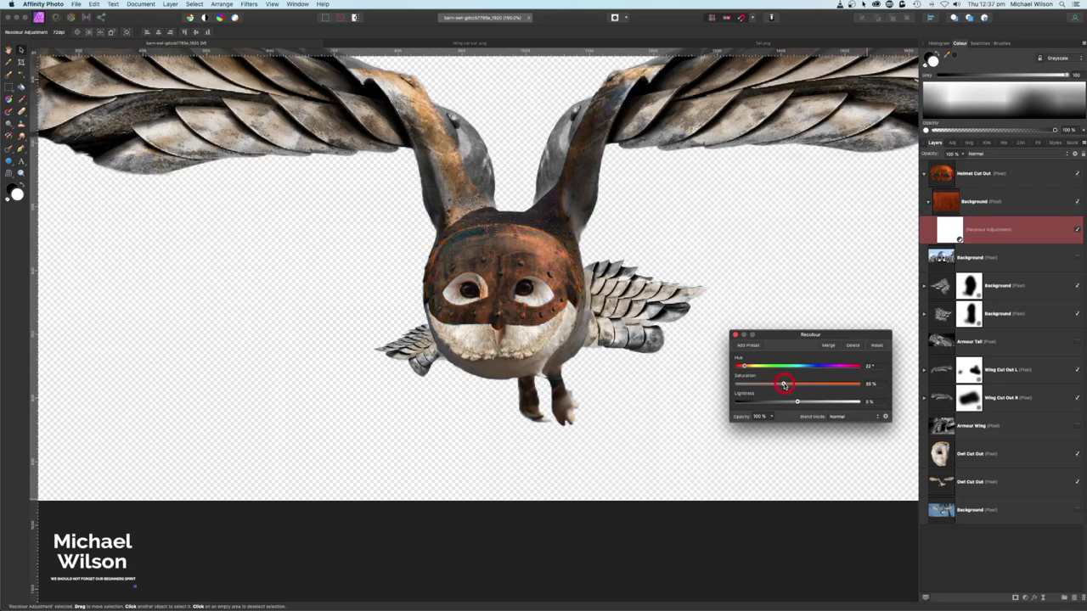
mouse_move(524, 197)
mouse_down()
mouse_move(485, 212)
mouse_move(518, 222)
mouse_move(517, 240)
mouse_up()
drag(799, 399, 801, 402)
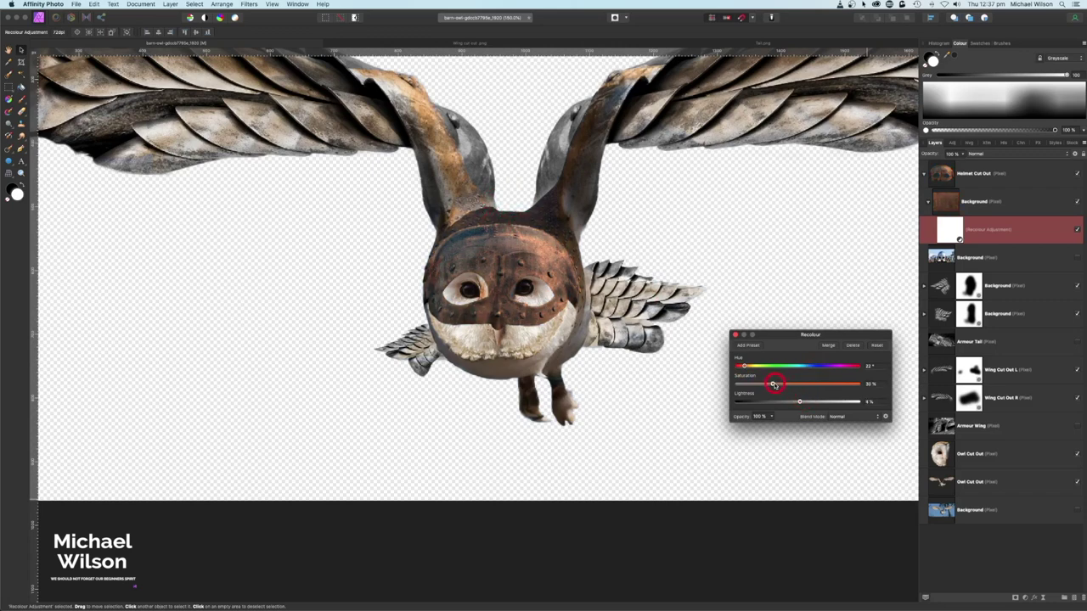
drag(745, 365, 744, 365)
click(735, 334)
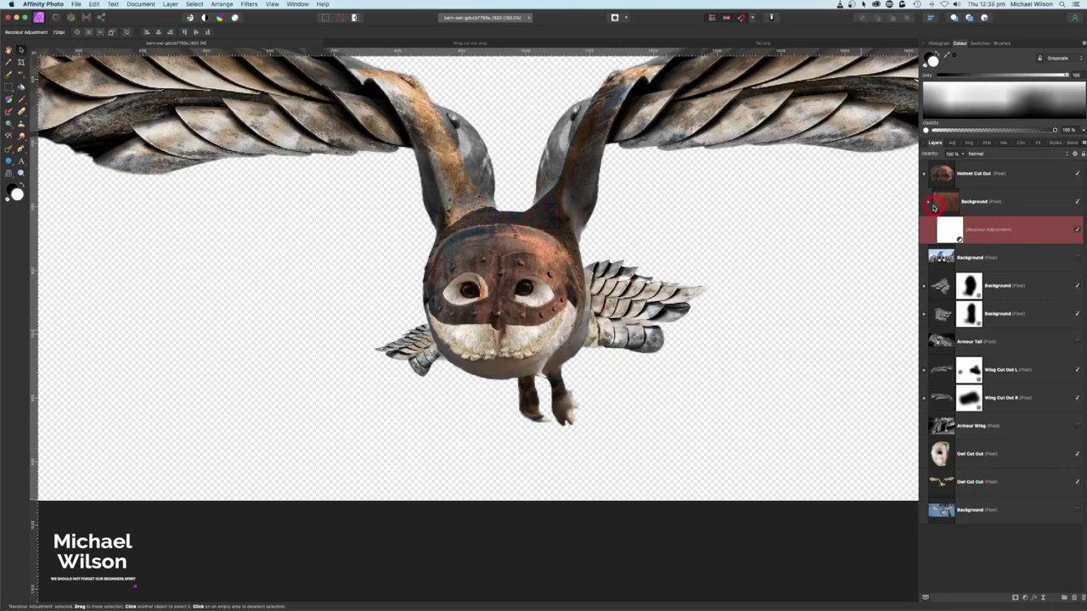
- Collapse the helmet's nested layer groups and select the Helmet Cut Out layer
click(930, 204)
click(924, 174)
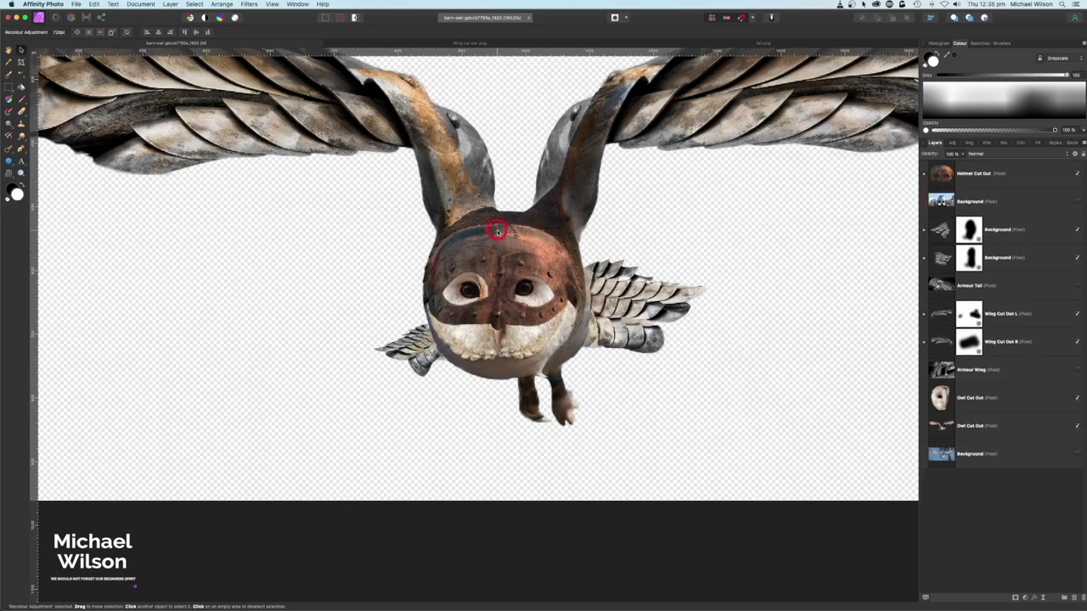
key(b)
click(948, 174)
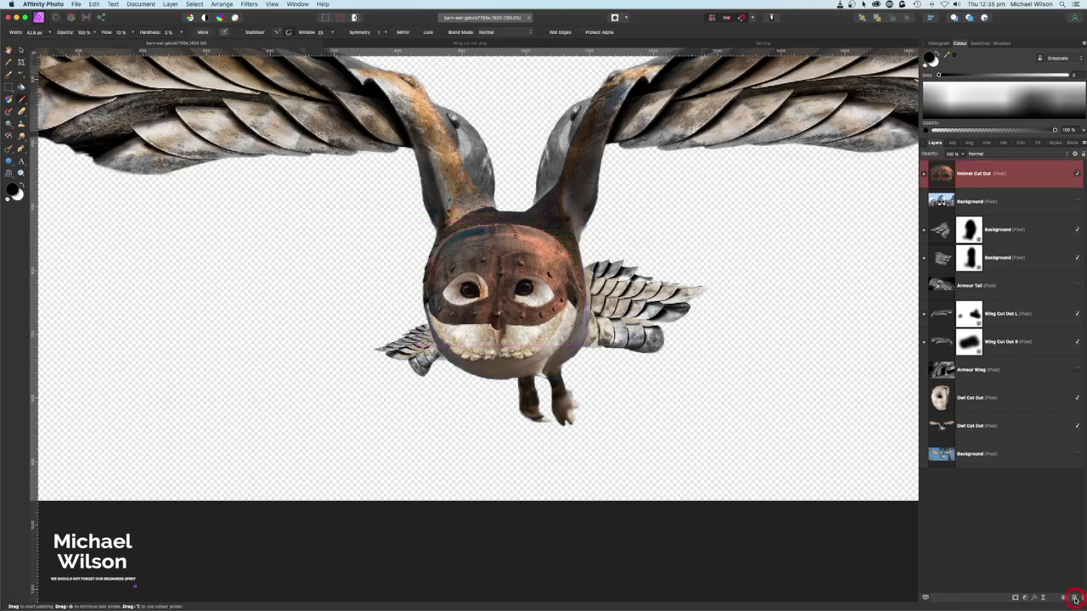
- Add a pixel layer inside Helmet Cut Out and paint around both eyes with a 19 px brush
click(1074, 599)
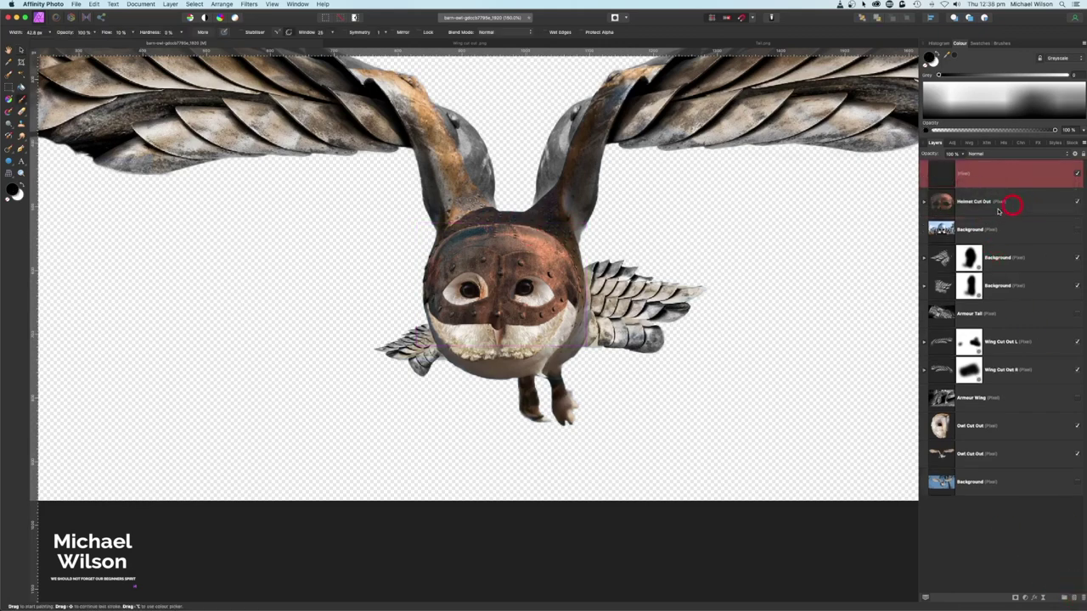
drag(1006, 209, 1006, 207)
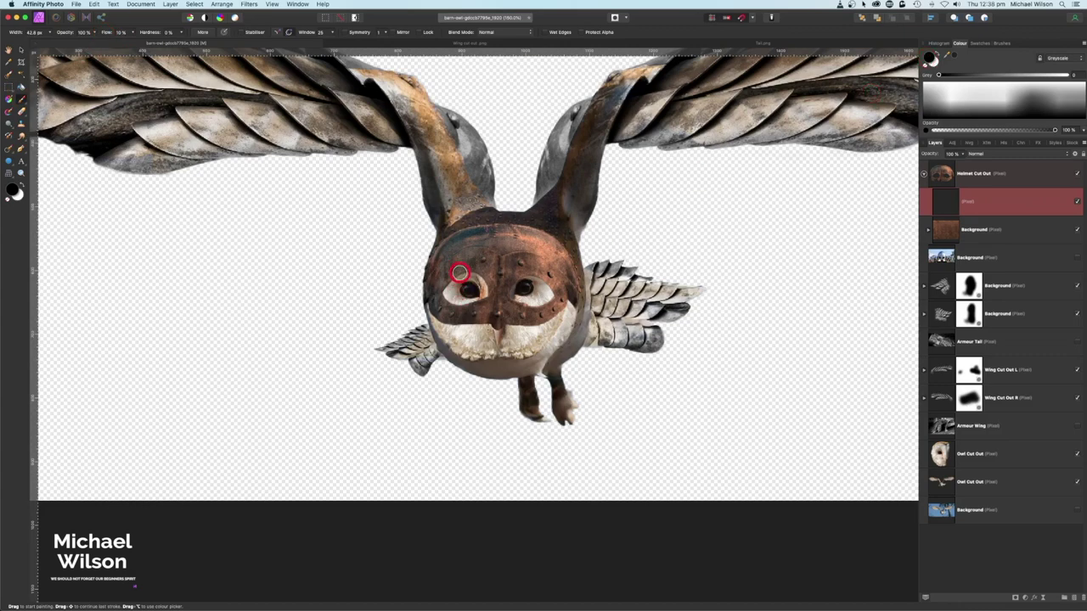
key(bracketleft)
key(bracketleft)
mouse_move(453, 278)
mouse_down()
mouse_move(461, 291)
mouse_move(448, 297)
mouse_up()
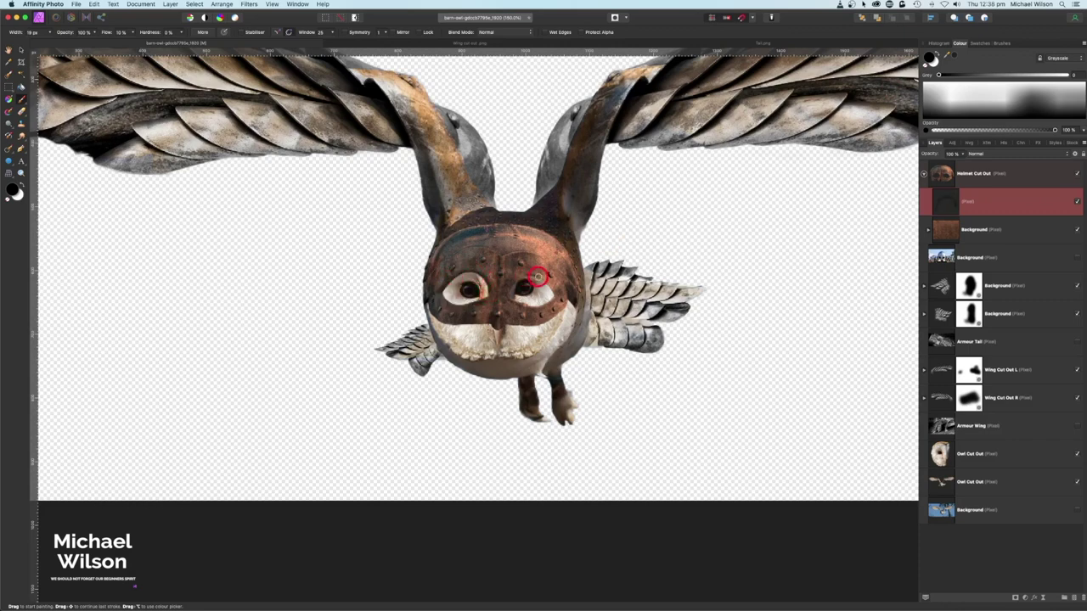
mouse_move(551, 289)
mouse_down()
mouse_move(540, 277)
mouse_move(557, 307)
mouse_move(532, 304)
mouse_move(566, 289)
mouse_move(537, 275)
mouse_move(549, 283)
mouse_up()
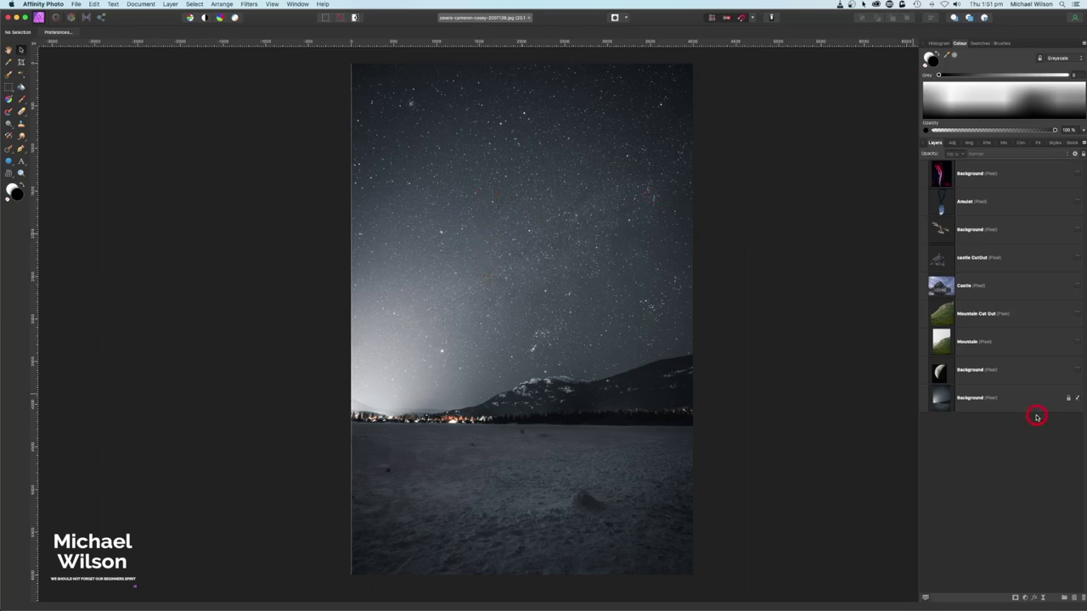
- Duplicate the starry sky layer, rotate it 180°, enlarge it and cover the horizon's town lights
click(1012, 401)
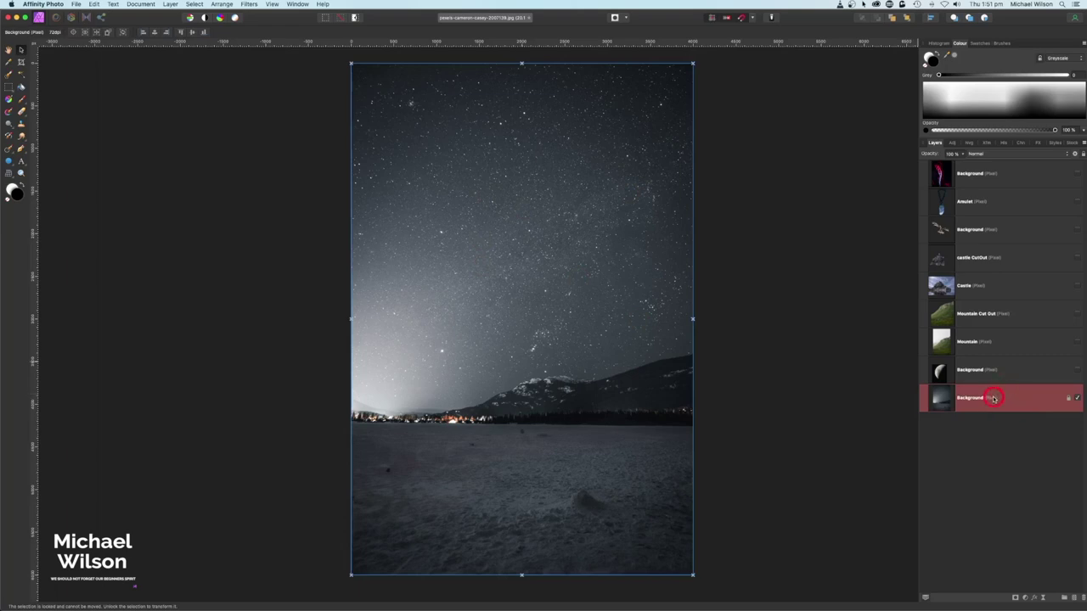
key(super+j)
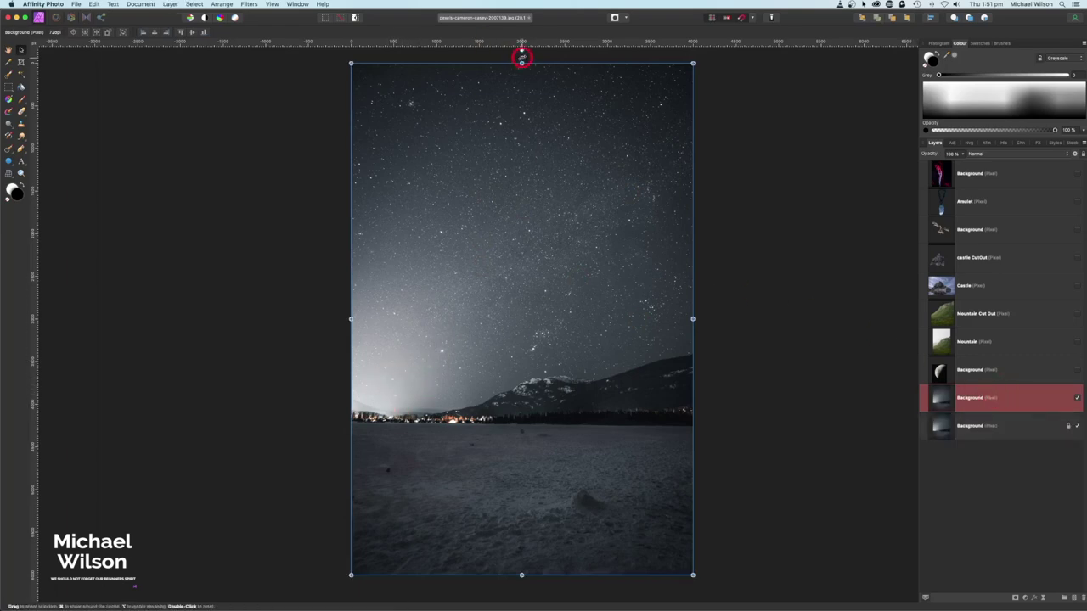
drag(519, 49, 550, 206)
drag(691, 348, 704, 378)
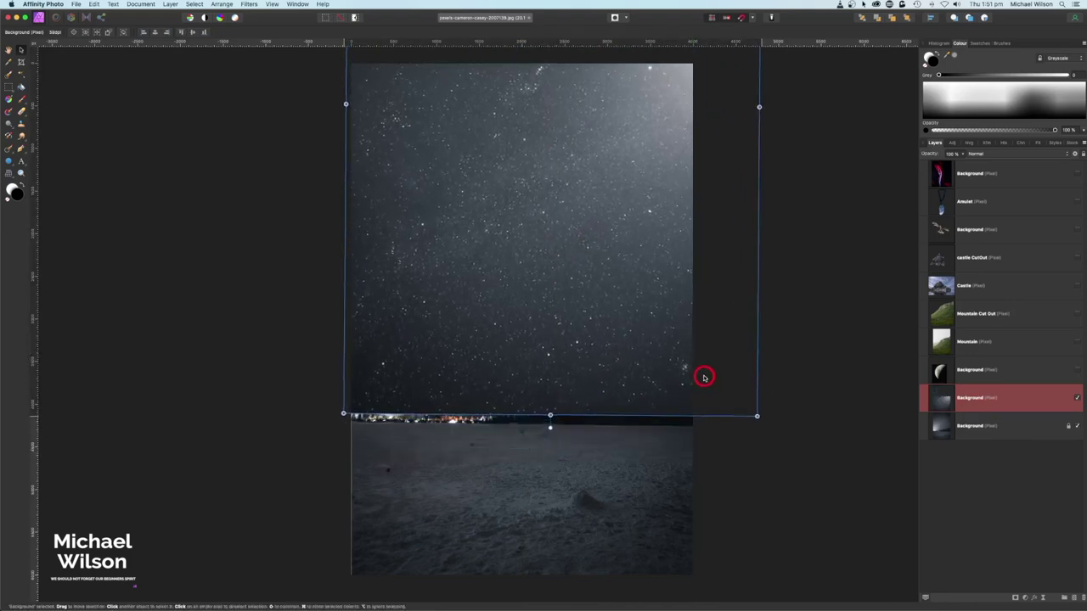
drag(756, 416, 770, 432)
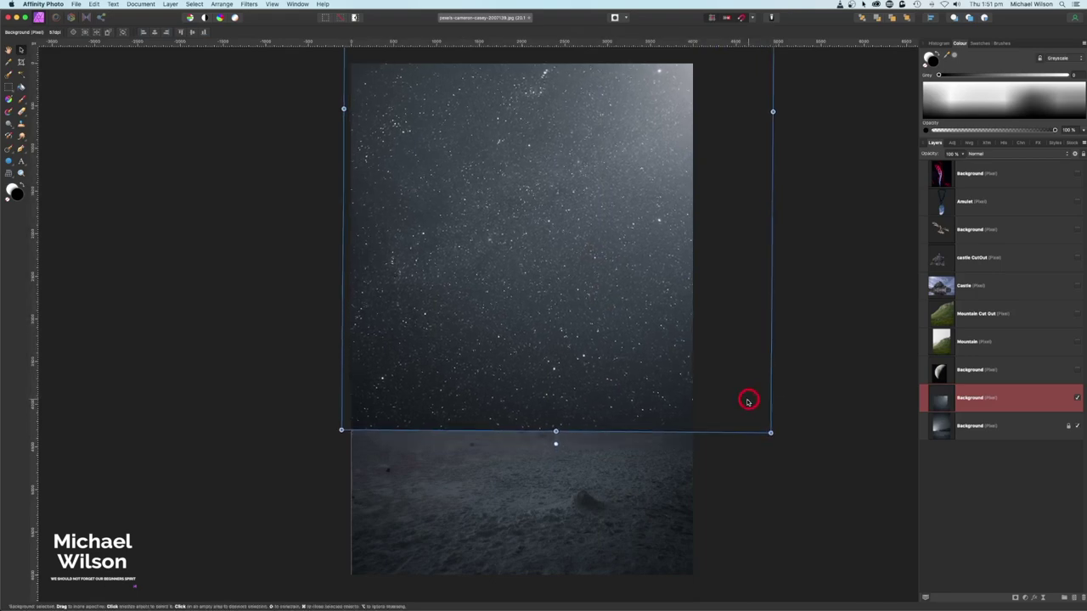
mouse_move(579, 382)
mouse_down()
mouse_move(580, 342)
mouse_move(575, 371)
mouse_up()
click(830, 368)
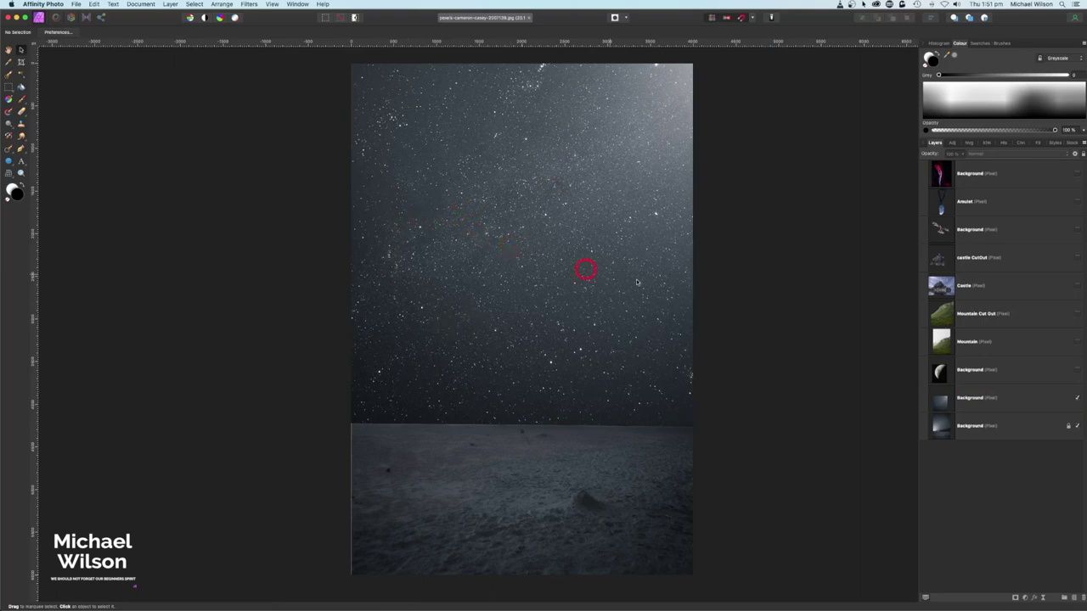
- Show the crescent moon layer and set its blend mode to Screen
click(967, 371)
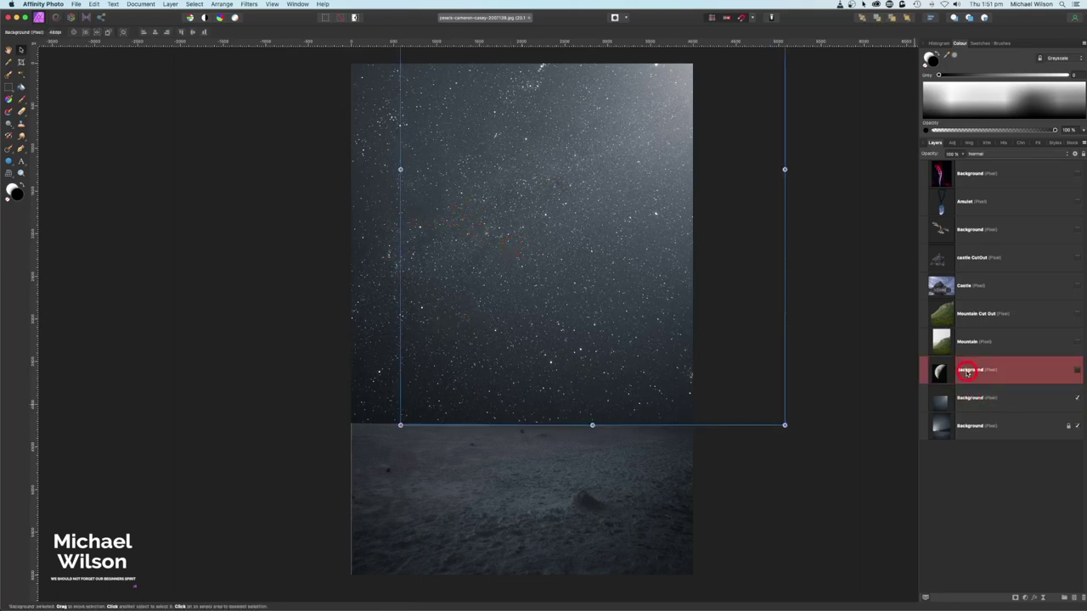
click(1077, 371)
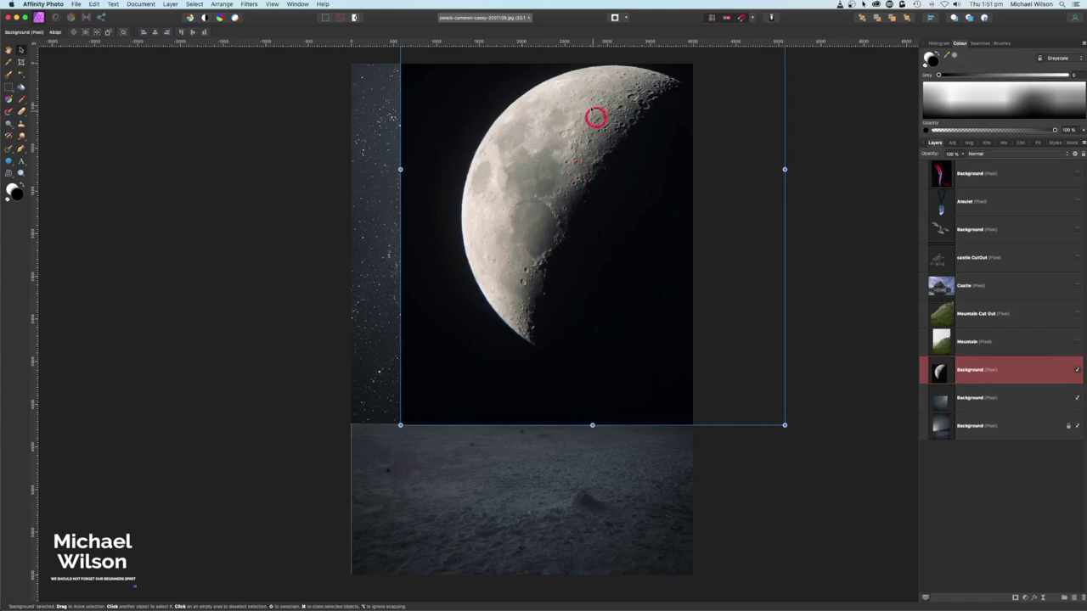
click(998, 156)
click(1002, 208)
key(super+d)
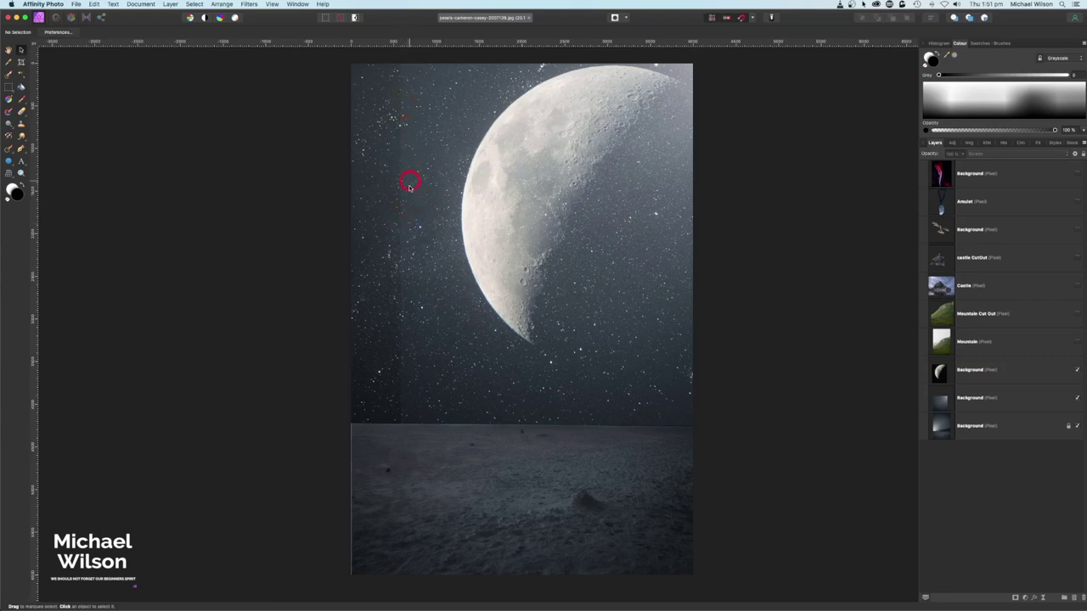
- Drag the moon's Source Layer Ranges top-left node down to fade its dark surroundings
click(968, 374)
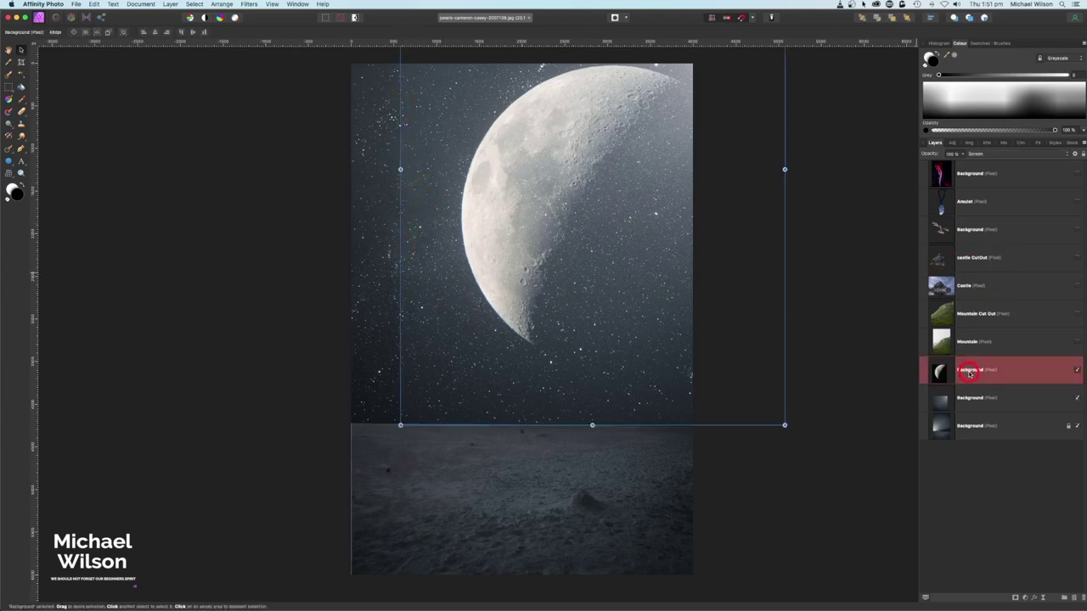
click(1075, 156)
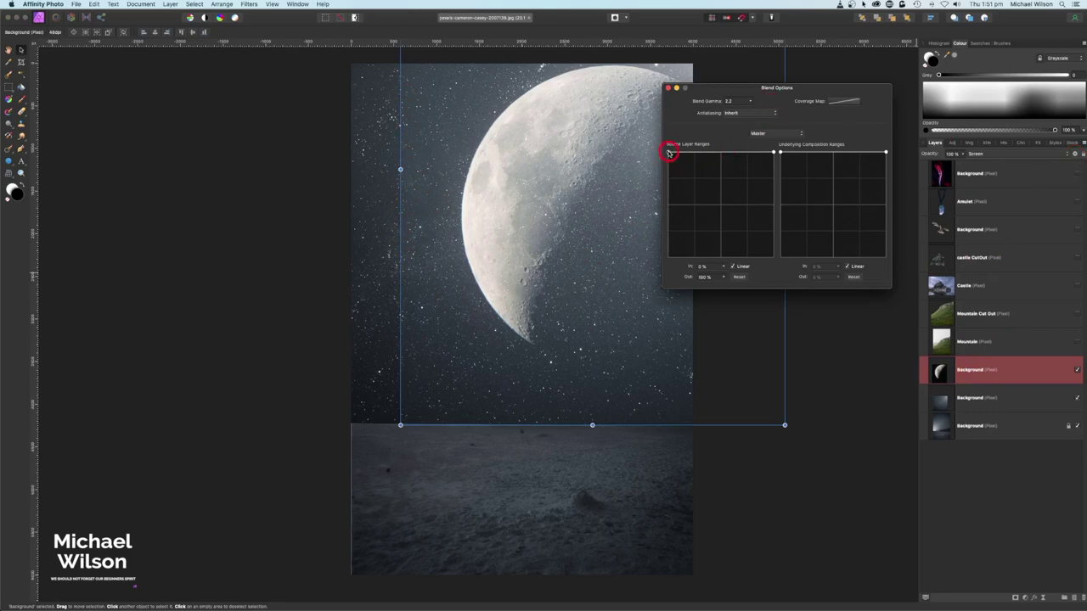
drag(669, 154, 670, 256)
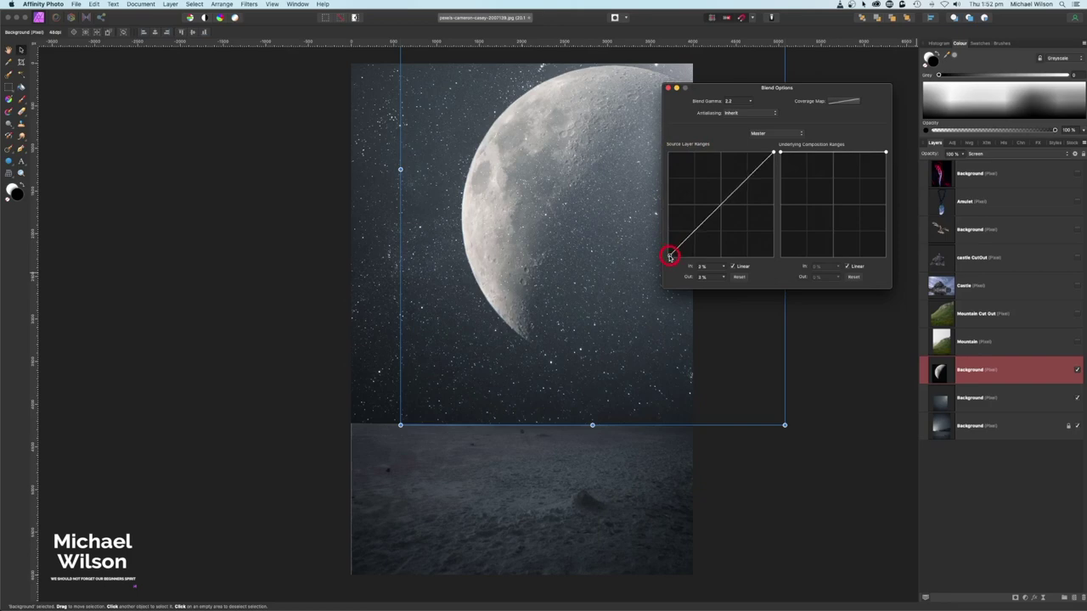
click(667, 87)
click(805, 105)
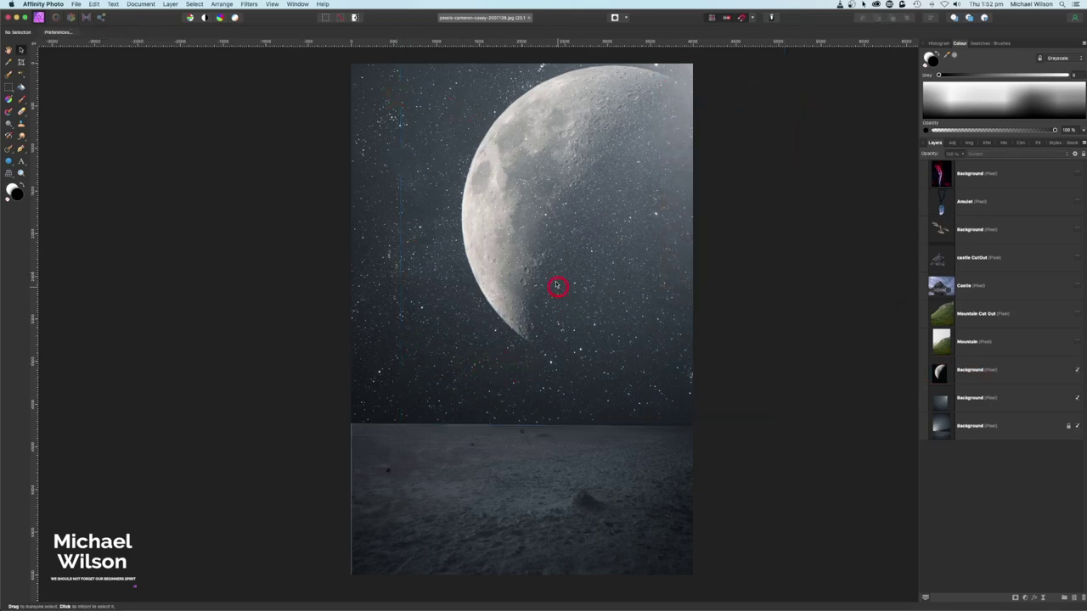
click(1077, 343)
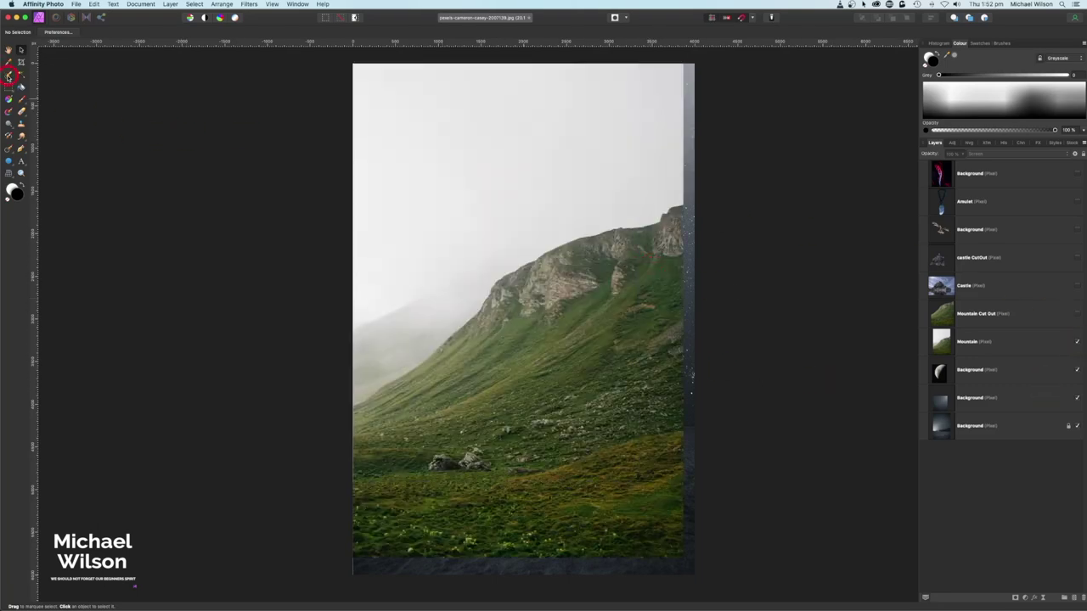
- Replace the Mountain and Castle photos with their cut-out layers and select castle CutOut
click(577, 244)
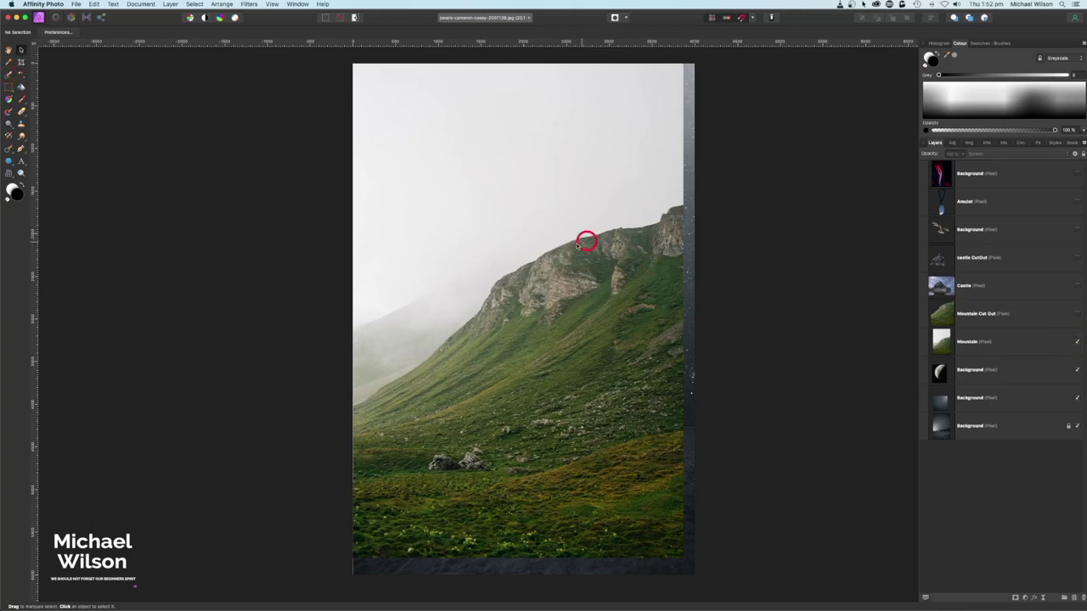
click(1078, 343)
click(1078, 316)
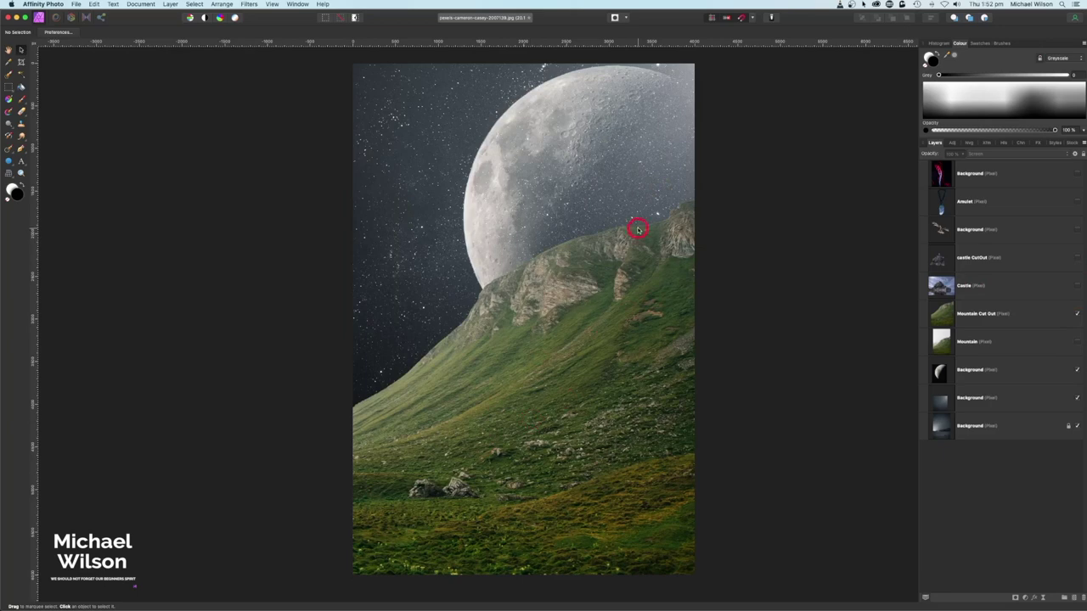
click(1078, 287)
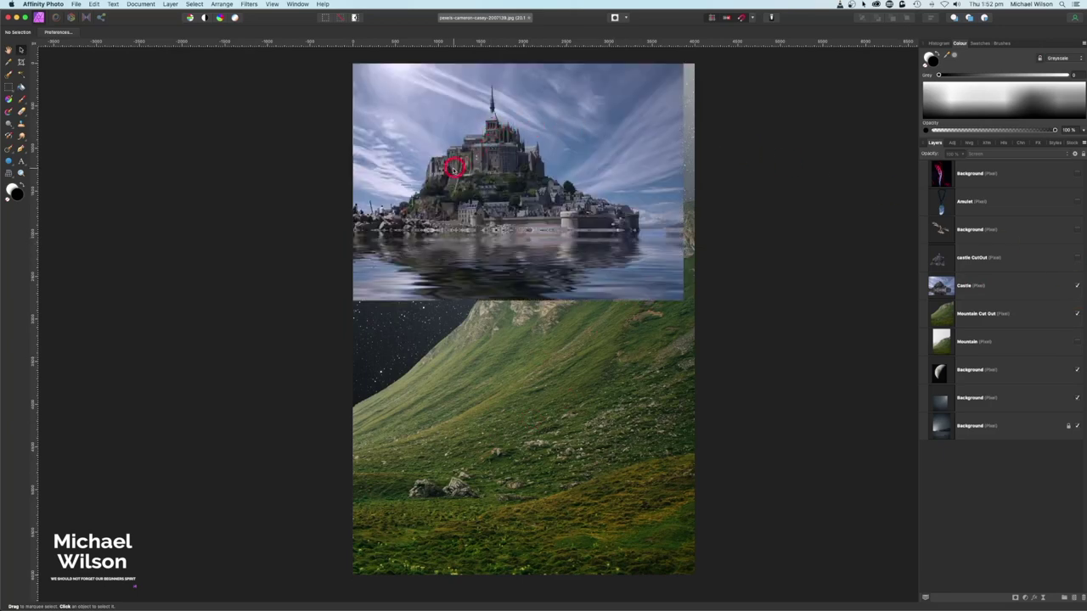
click(1078, 287)
click(1078, 258)
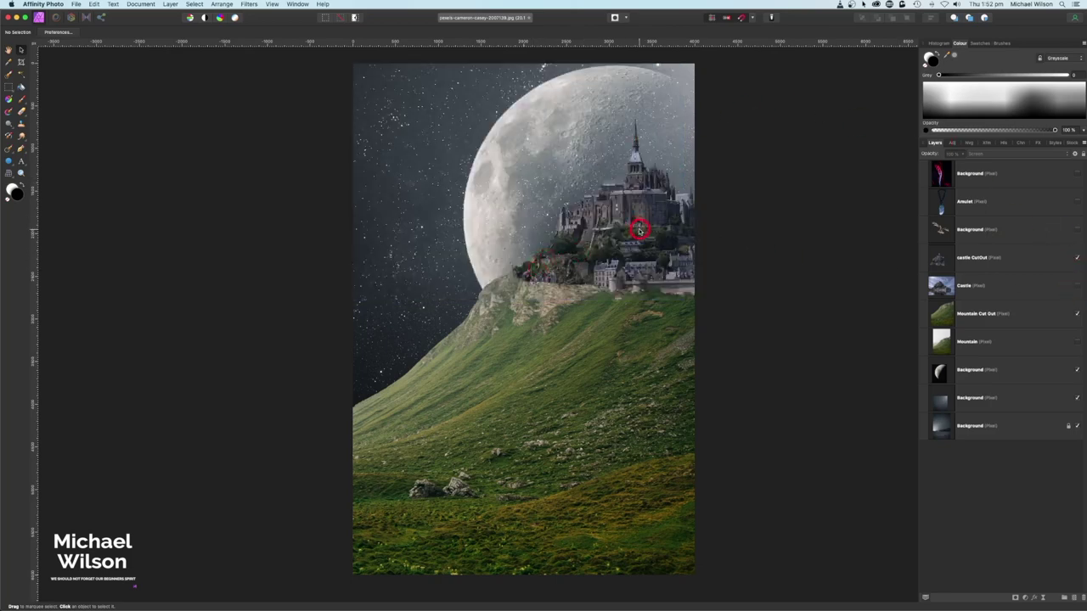
click(968, 263)
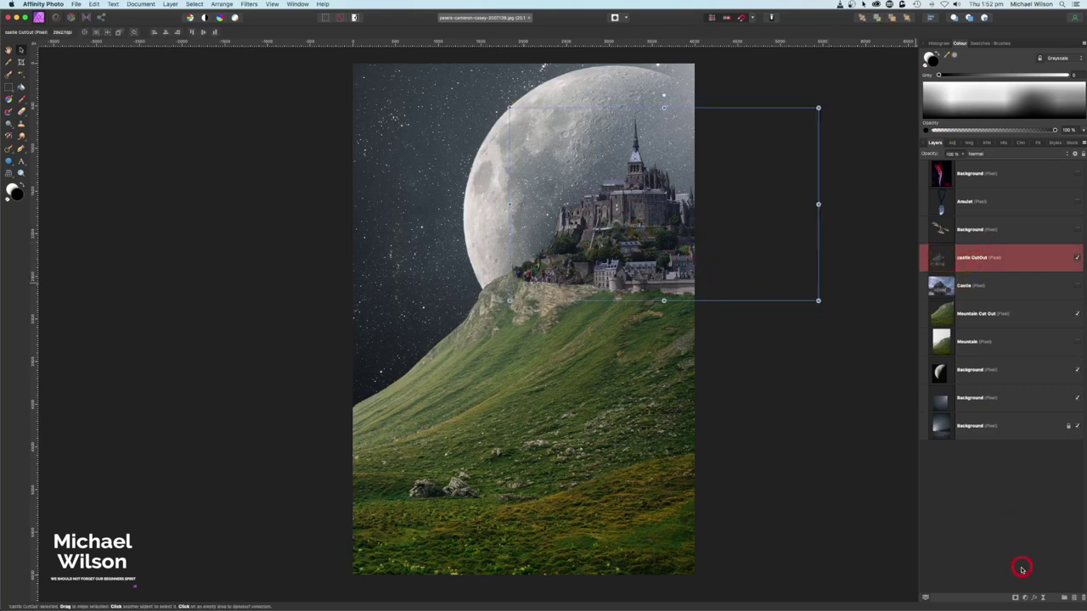
- Add a mask to castle CutOut and paint out the people on the cliff top
click(1016, 597)
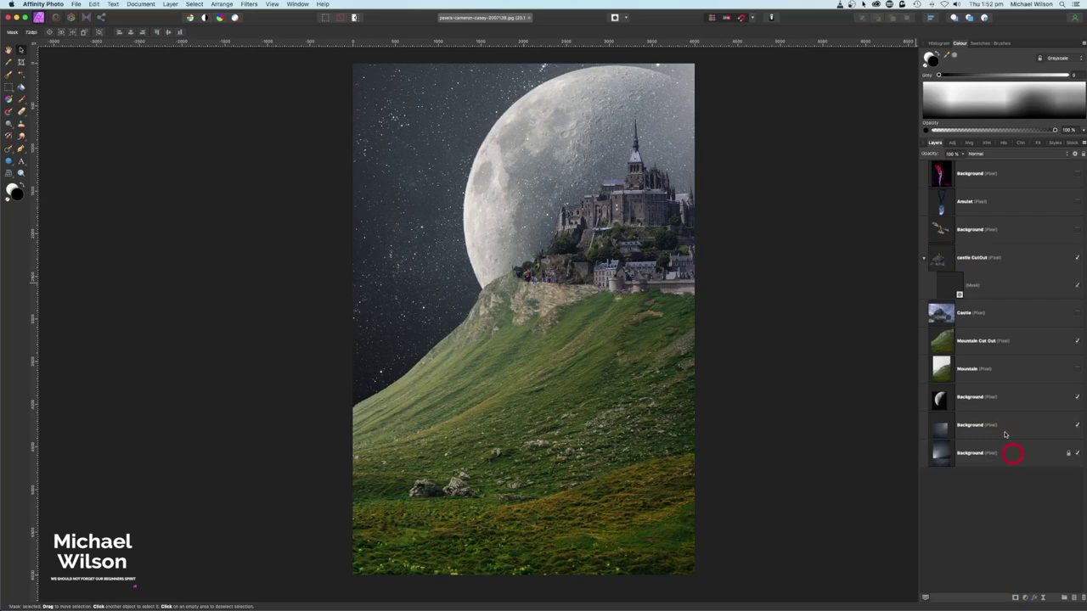
click(958, 290)
click(22, 100)
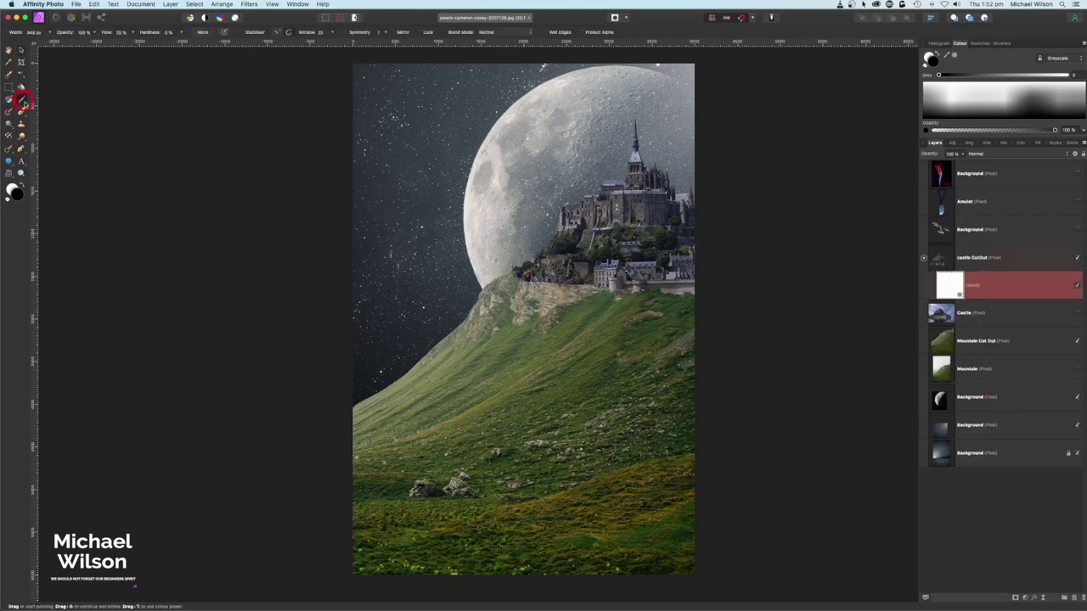
click(999, 43)
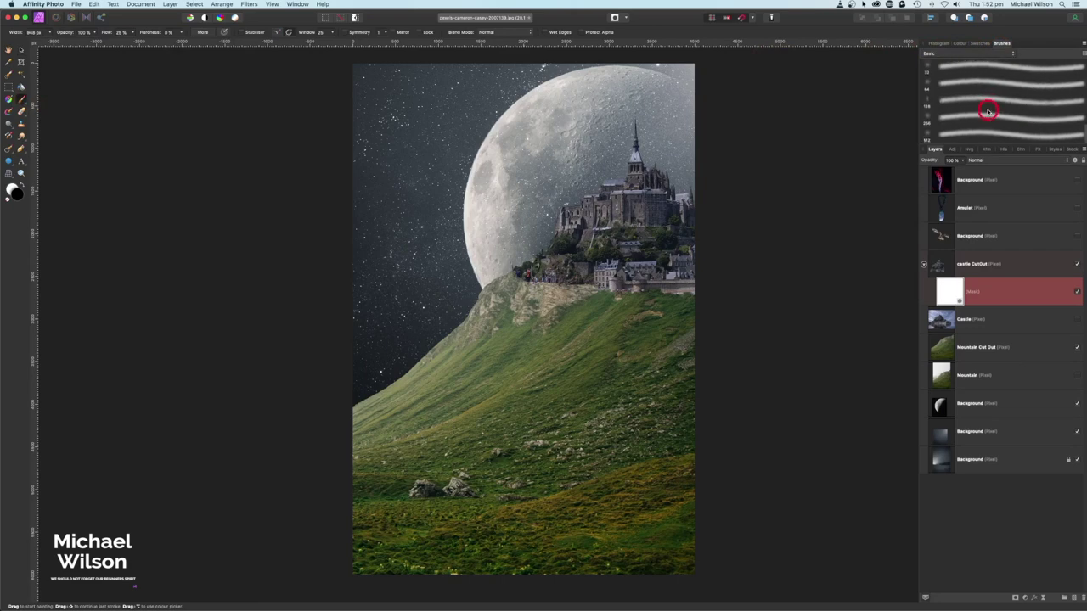
click(961, 44)
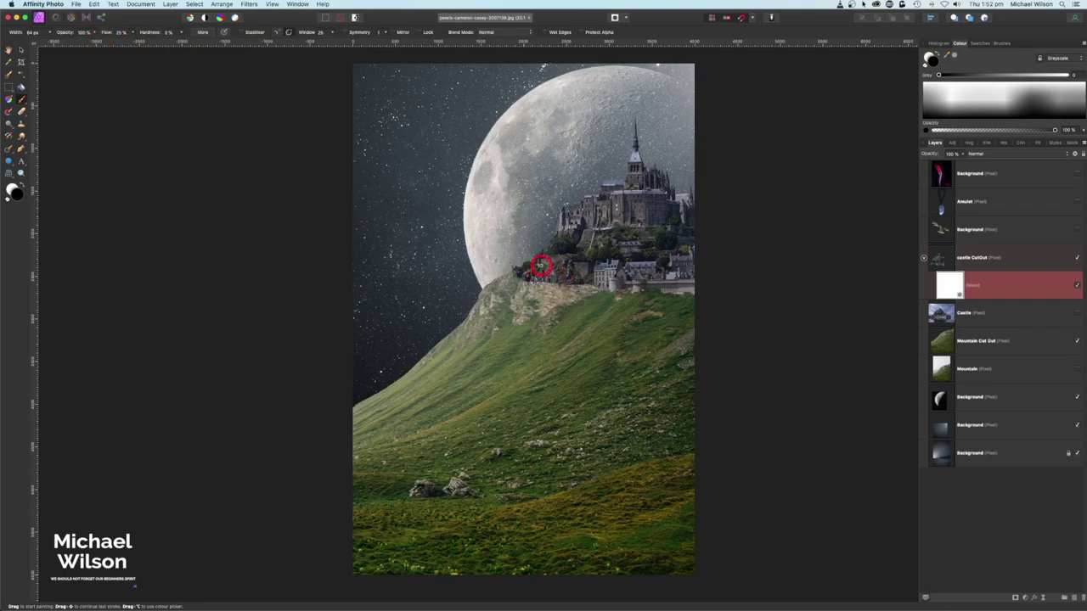
scroll(541, 266, up, 3)
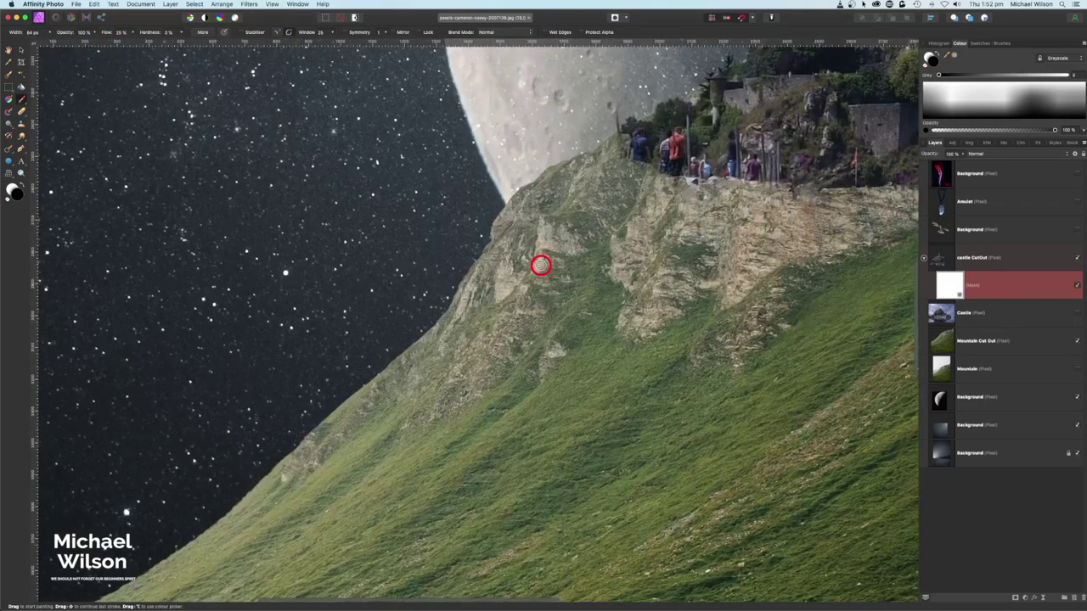
drag(695, 190, 447, 238)
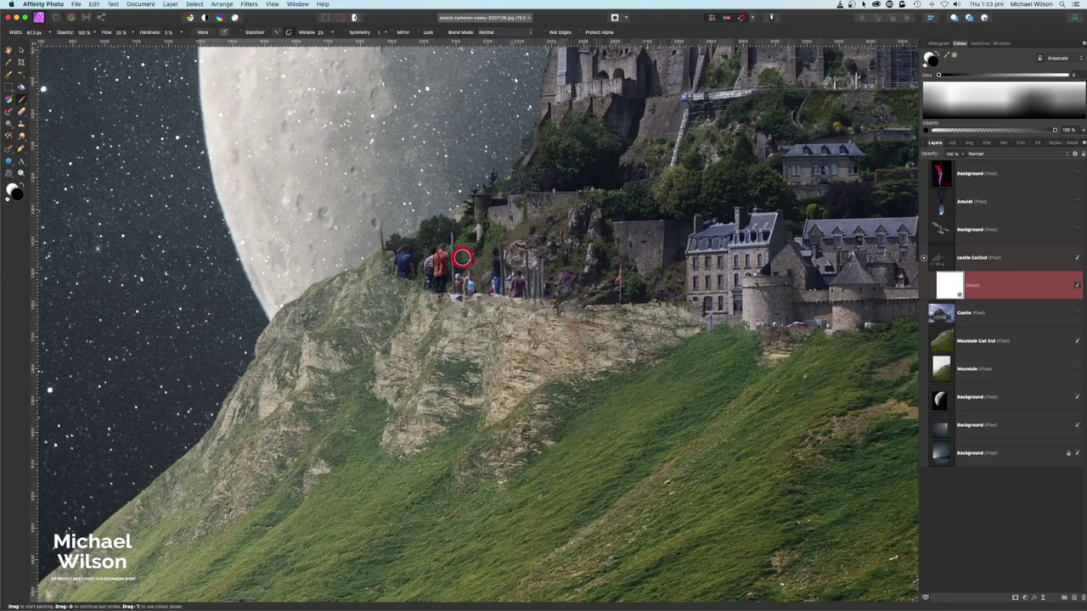
mouse_move(462, 257)
mouse_down()
mouse_move(408, 275)
mouse_move(419, 262)
mouse_move(398, 271)
mouse_move(408, 265)
mouse_move(440, 287)
mouse_move(424, 288)
mouse_move(456, 272)
mouse_move(423, 250)
mouse_move(388, 258)
mouse_move(401, 249)
mouse_move(388, 235)
mouse_move(370, 241)
mouse_move(397, 253)
mouse_move(449, 212)
mouse_move(429, 241)
mouse_move(440, 209)
mouse_move(395, 241)
mouse_move(429, 259)
mouse_move(452, 251)
mouse_move(451, 229)
mouse_move(466, 237)
mouse_move(464, 212)
mouse_move(474, 293)
mouse_move(474, 281)
mouse_move(454, 307)
mouse_move(533, 288)
mouse_move(517, 291)
mouse_move(496, 258)
mouse_move(511, 252)
mouse_move(560, 286)
mouse_move(527, 246)
mouse_move(566, 268)
mouse_move(622, 268)
mouse_move(616, 287)
mouse_move(677, 294)
mouse_move(455, 292)
mouse_move(402, 268)
mouse_move(505, 300)
mouse_move(465, 224)
mouse_up()
- Blend the castle wall base into the grass with black and white mask strokes
scroll(465, 224, right, 5)
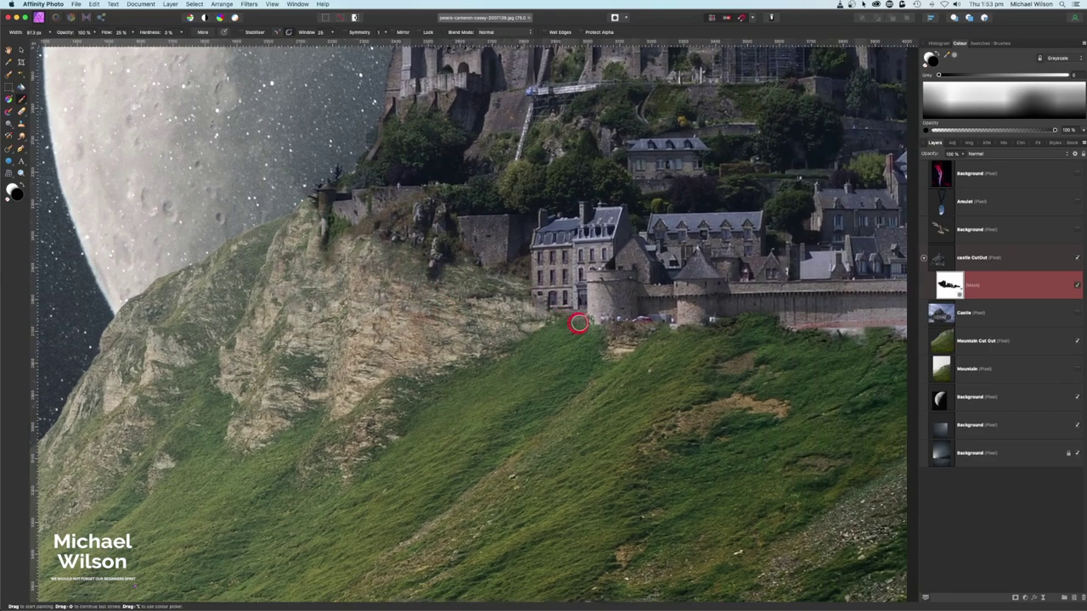
mouse_move(597, 327)
mouse_down()
mouse_move(667, 317)
mouse_move(643, 322)
mouse_move(678, 337)
mouse_move(725, 323)
mouse_up()
scroll(725, 322, right, 3)
mouse_move(721, 364)
mouse_down()
mouse_move(822, 356)
mouse_move(509, 345)
mouse_move(471, 337)
mouse_move(450, 310)
mouse_move(399, 307)
mouse_up()
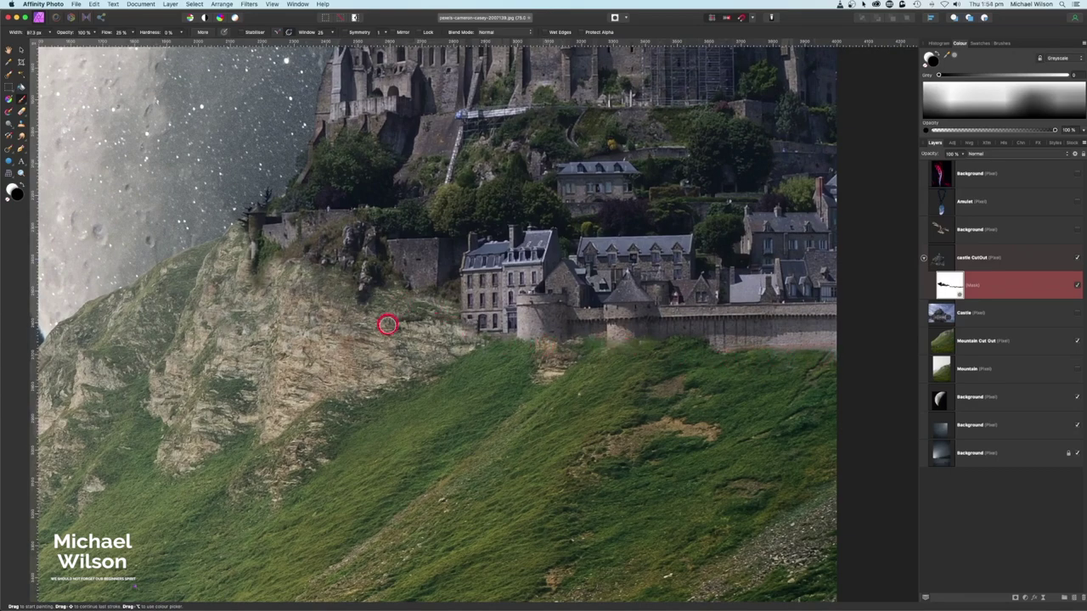
key(x)
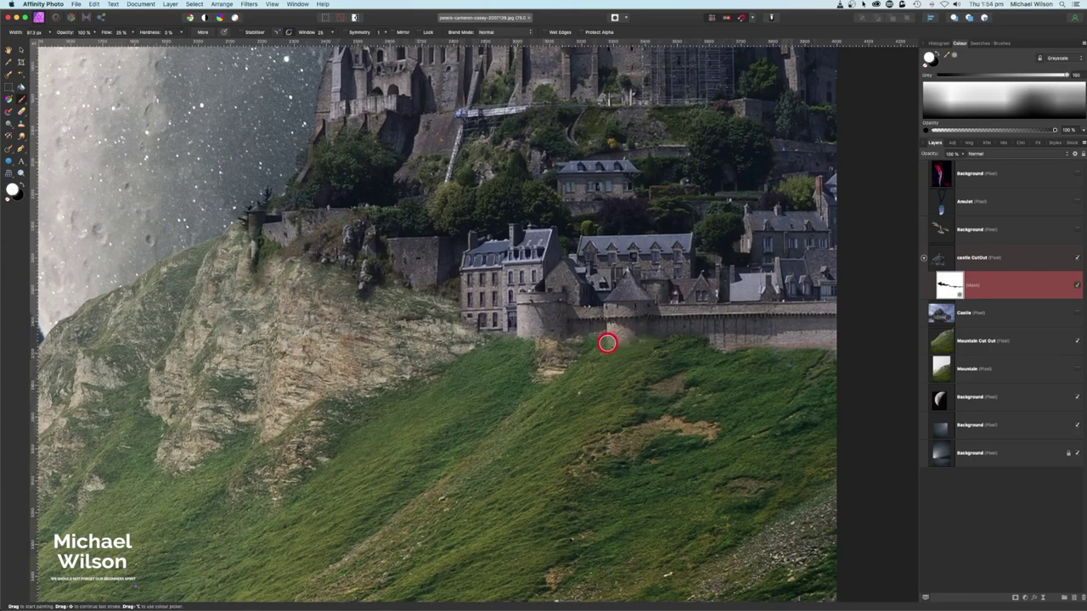
key(x)
key(super+0)
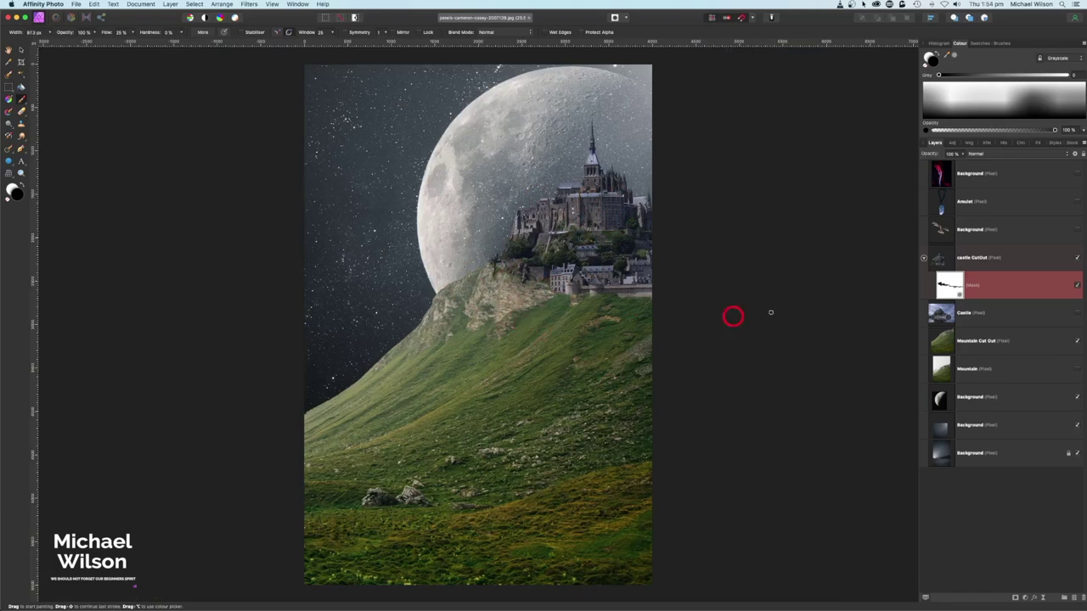
click(924, 258)
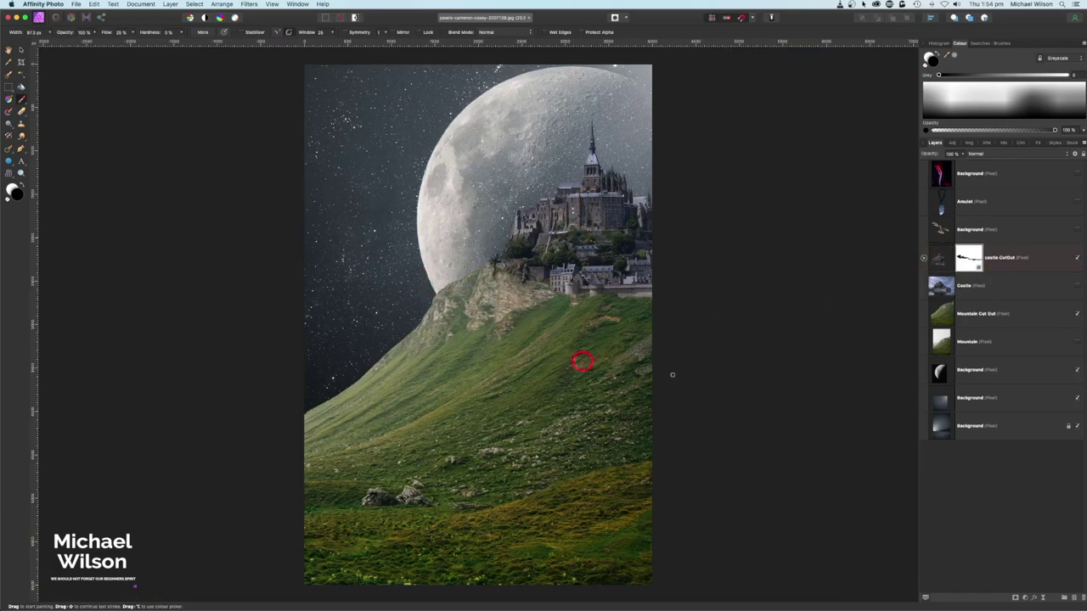
- Nest an Exposure adjustment of about -5.8 in Mountain Cut Out to darken the mountain
click(991, 316)
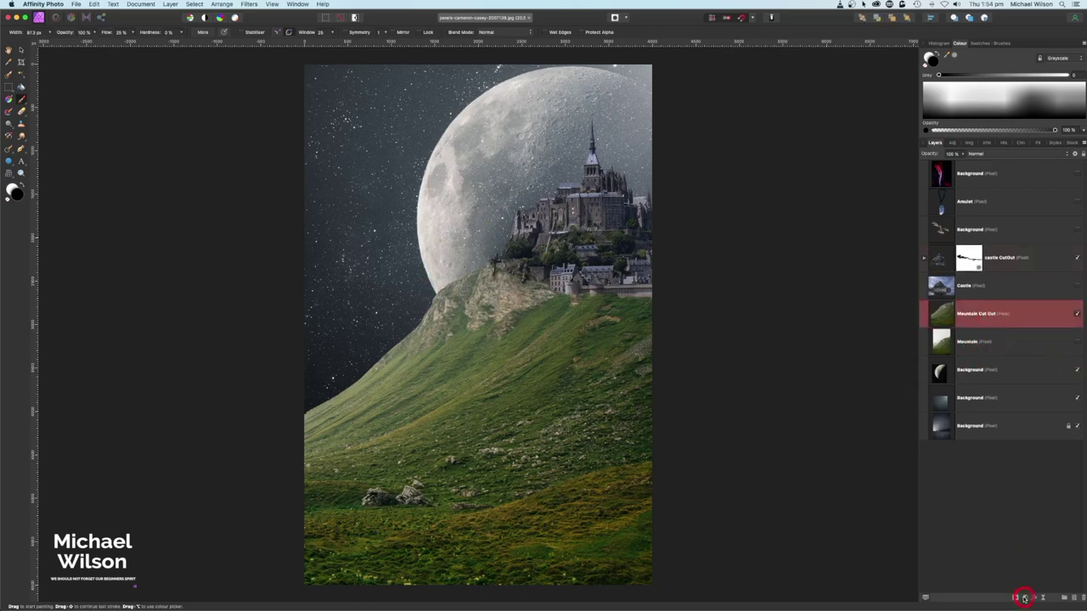
click(1024, 597)
click(1022, 509)
drag(990, 325, 915, 364)
drag(786, 396, 761, 397)
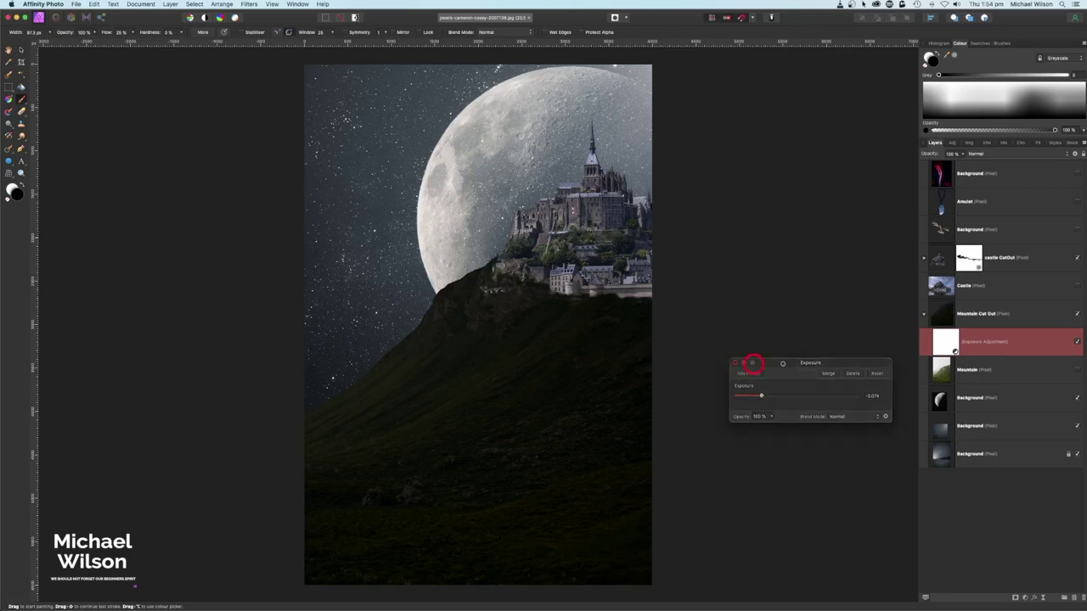
click(738, 368)
- Duplicate the mountain's Exposure adjustment into the castle CutOut group
click(949, 343)
key(super+j)
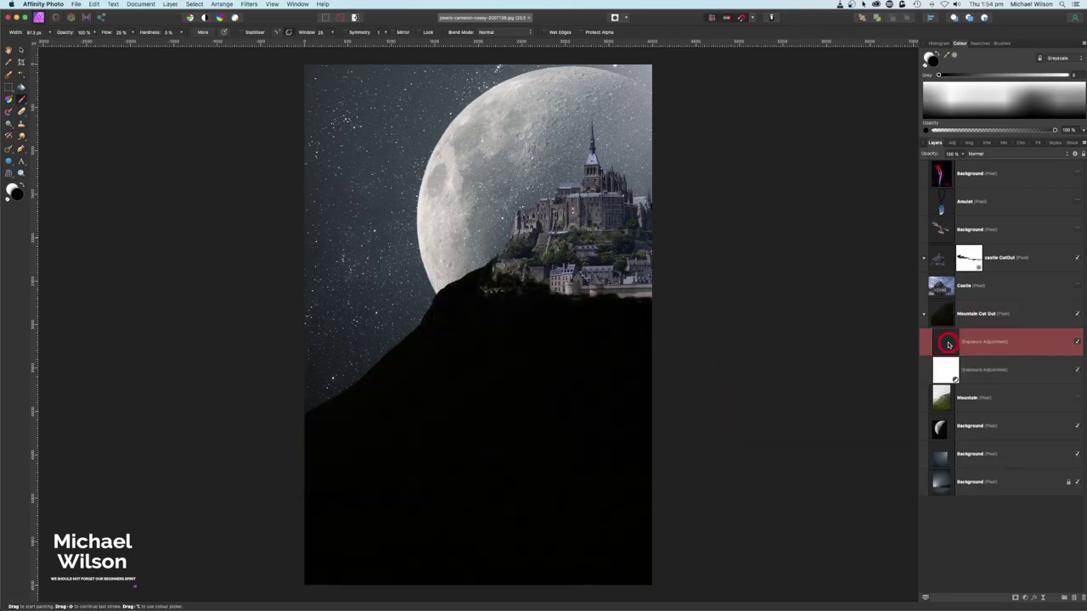
drag(976, 337, 1022, 271)
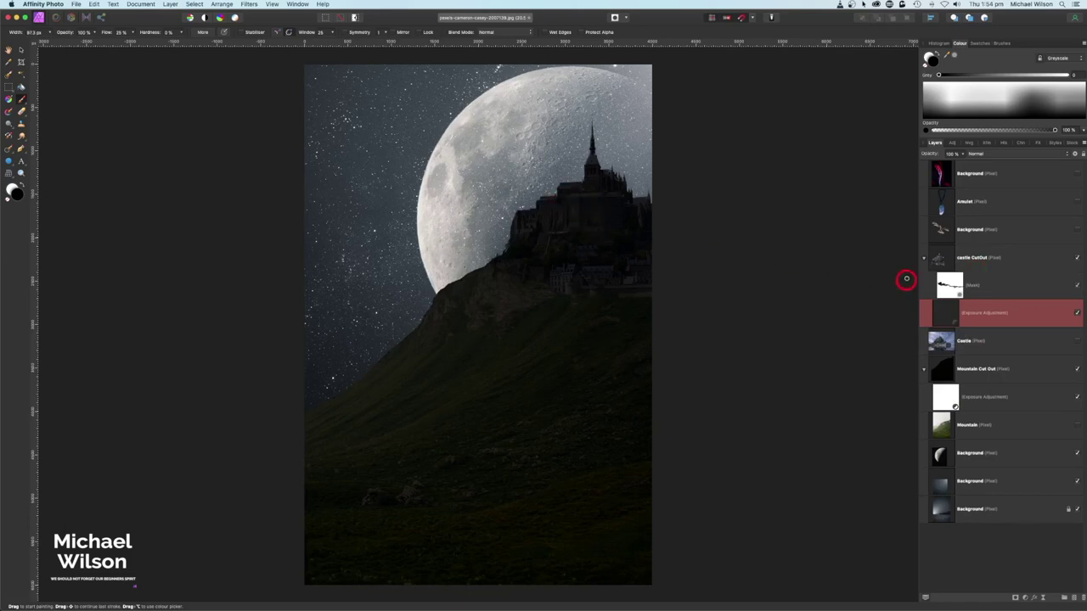
click(939, 396)
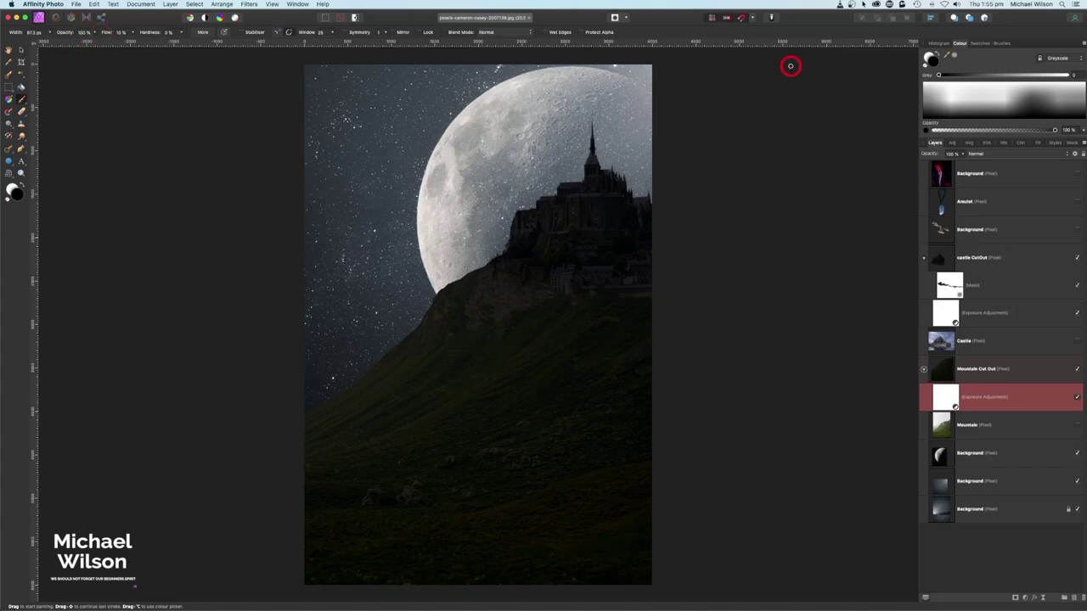
- With a 1353 px brush, paint the Exposure mask to lighten the mountain's moon-facing slope
key(bracketright)
key(bracketright)
key(bracketright)
key(bracketright)
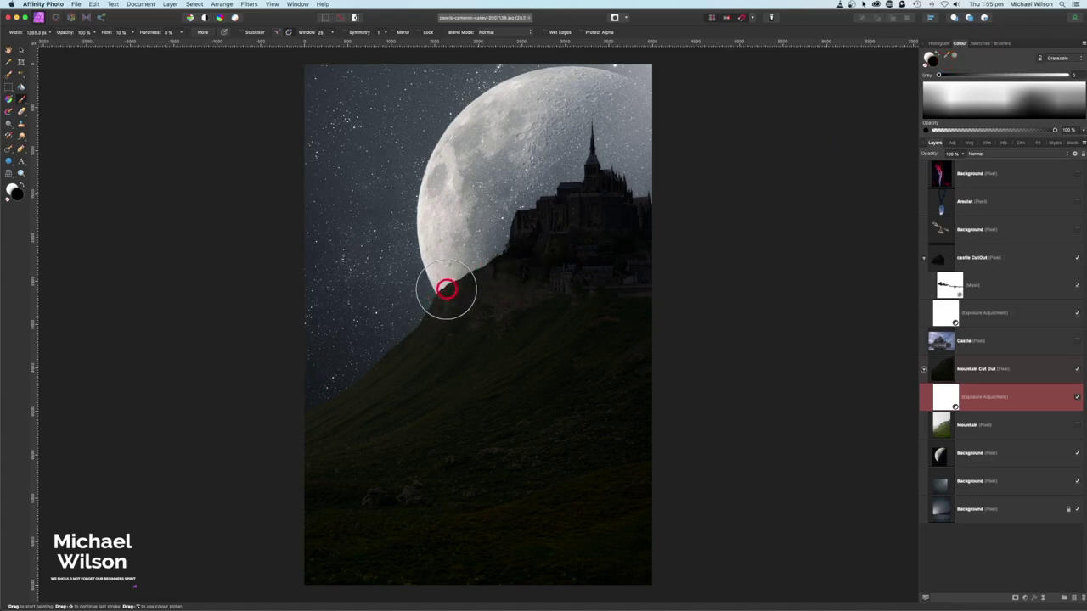
mouse_move(434, 281)
mouse_down()
mouse_move(419, 315)
mouse_move(335, 382)
mouse_move(214, 419)
mouse_move(346, 354)
mouse_move(430, 286)
mouse_move(270, 384)
mouse_up()
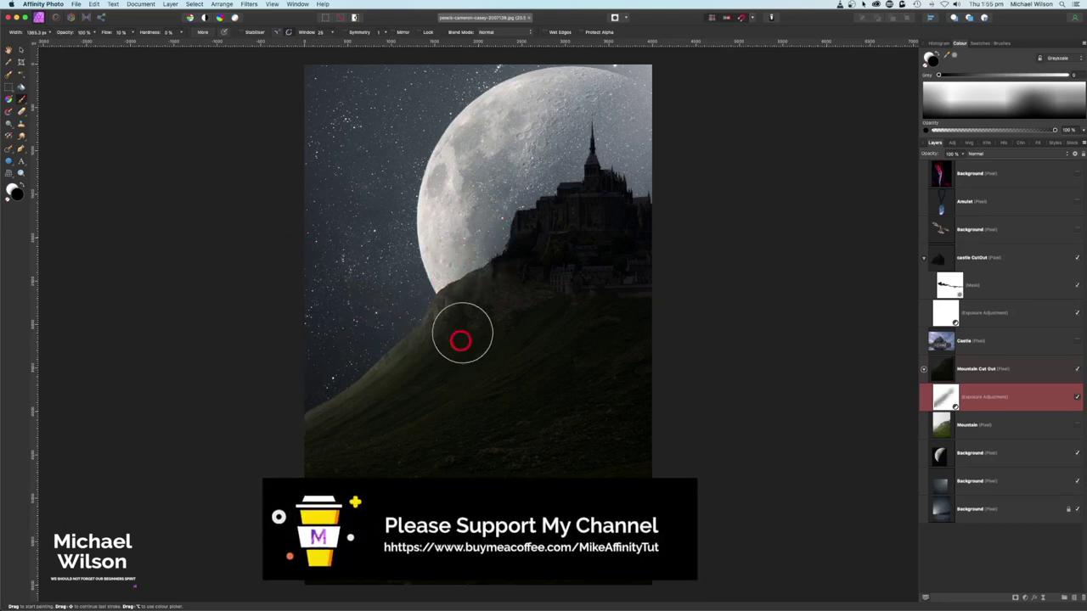
click(924, 257)
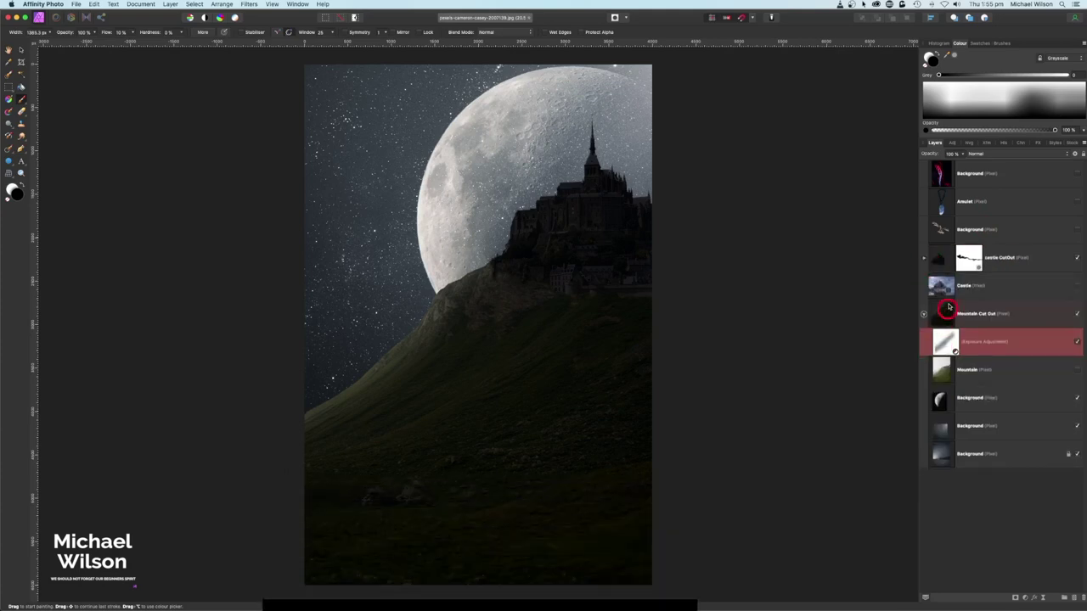
click(923, 260)
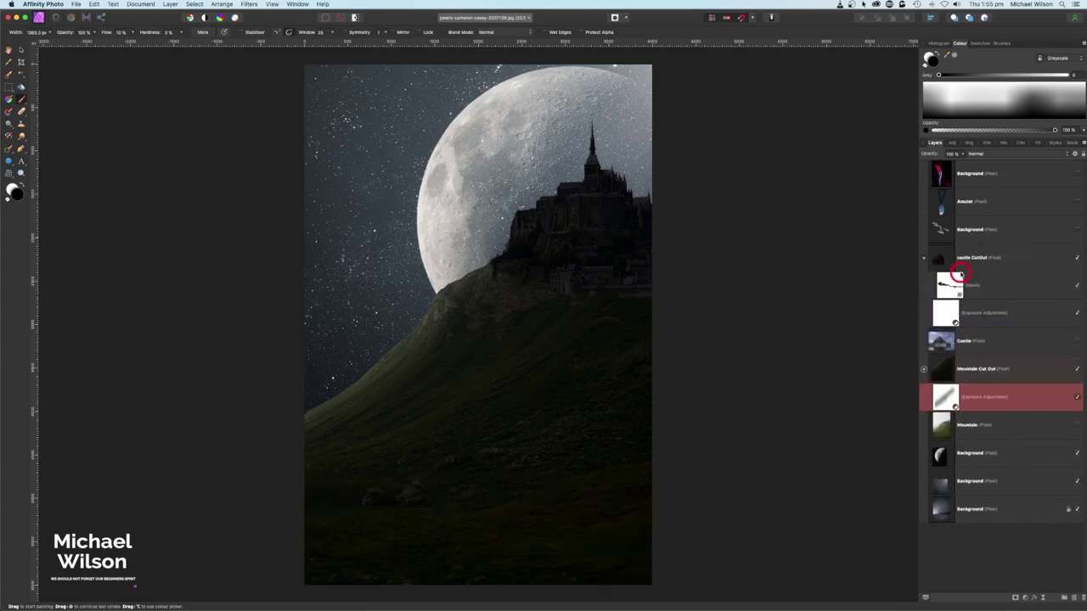
- With a 320 px brush, paint the castle's Exposure mask along its left edge against the moon
key(super+v)
drag(471, 222, 467, 202)
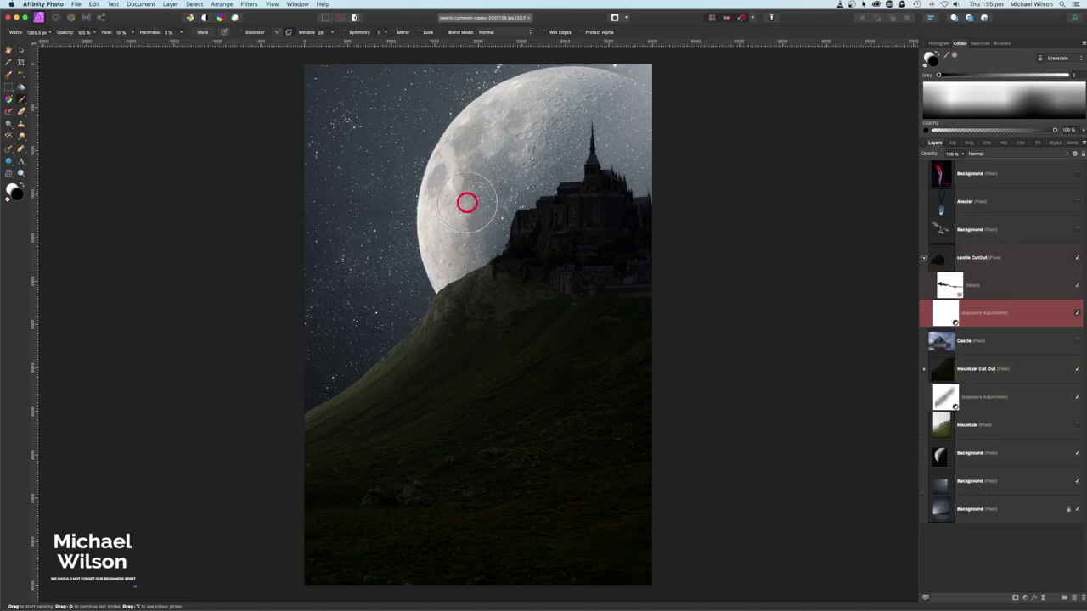
scroll(467, 202, up, 3)
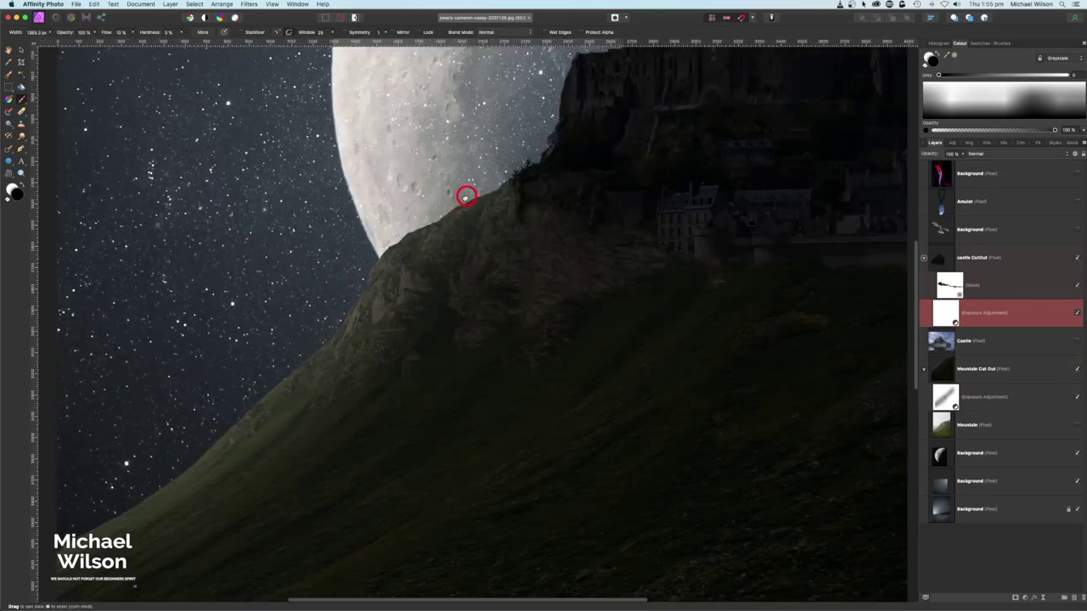
scroll(468, 194, down, 1)
key(bracketleft)
key(bracketleft)
key(bracketleft)
key(bracketleft)
key(bracketleft)
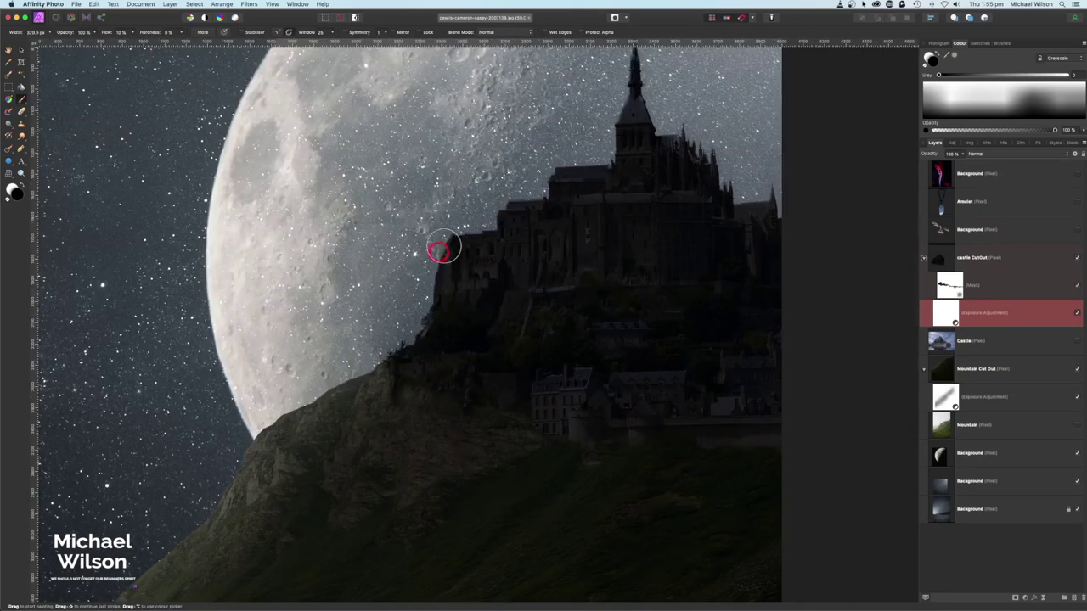
mouse_move(434, 246)
mouse_down()
mouse_move(418, 305)
mouse_move(427, 298)
mouse_move(392, 358)
mouse_move(437, 307)
mouse_move(457, 227)
mouse_move(603, 151)
mouse_move(627, 55)
mouse_move(706, 116)
mouse_move(683, 116)
mouse_move(706, 132)
mouse_move(752, 135)
mouse_move(605, 143)
mouse_move(690, 224)
mouse_move(719, 217)
mouse_move(680, 204)
mouse_move(708, 248)
mouse_up()
key(super+0)
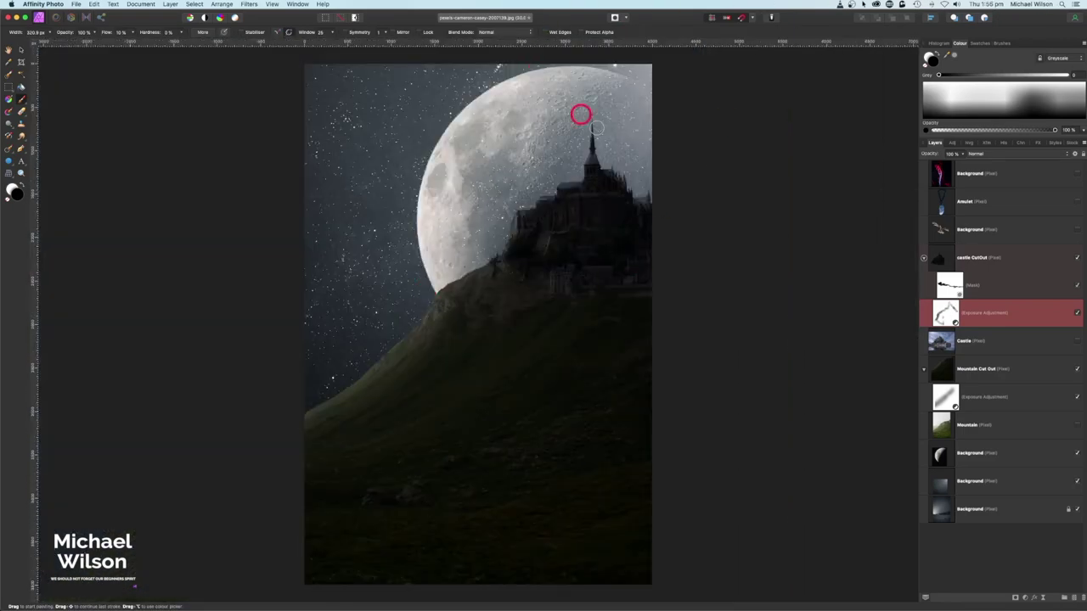
- Add a new pixel layer inside castle CutOut and flood fill it black
click(924, 257)
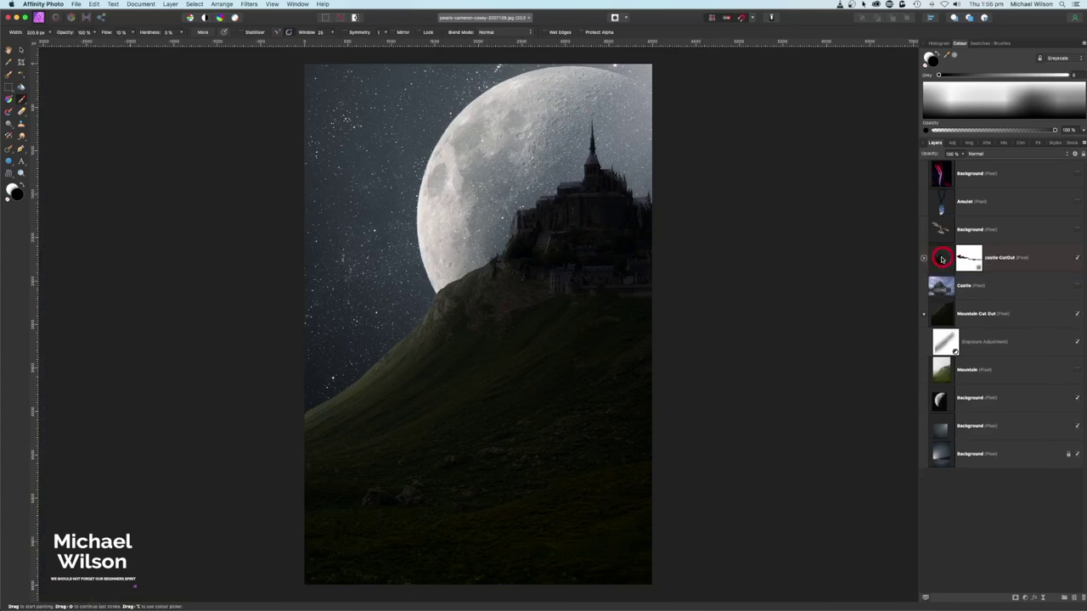
click(934, 258)
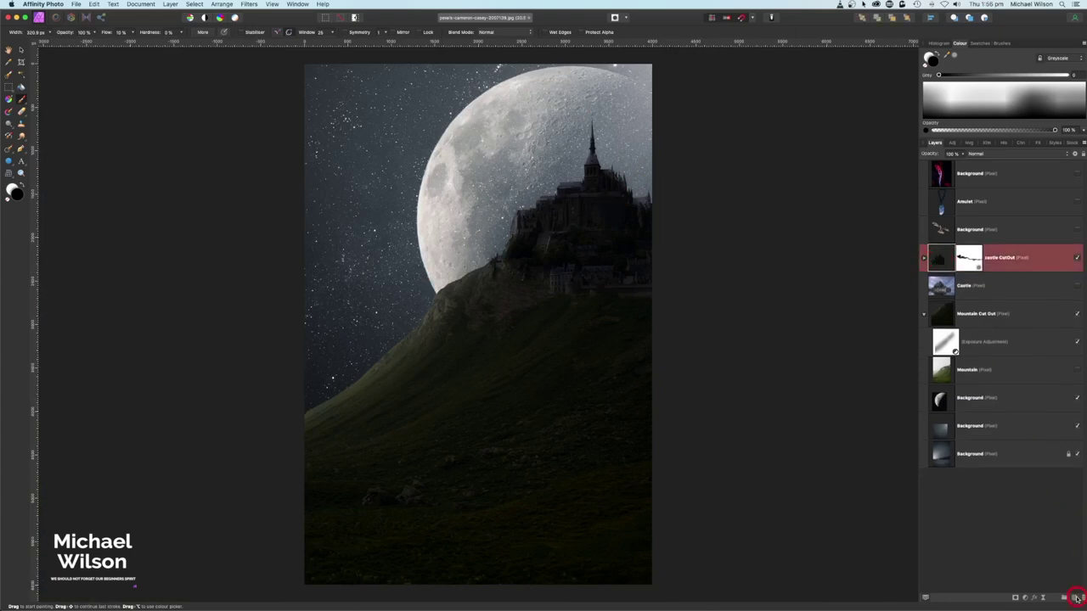
click(1075, 598)
drag(1013, 266, 948, 309)
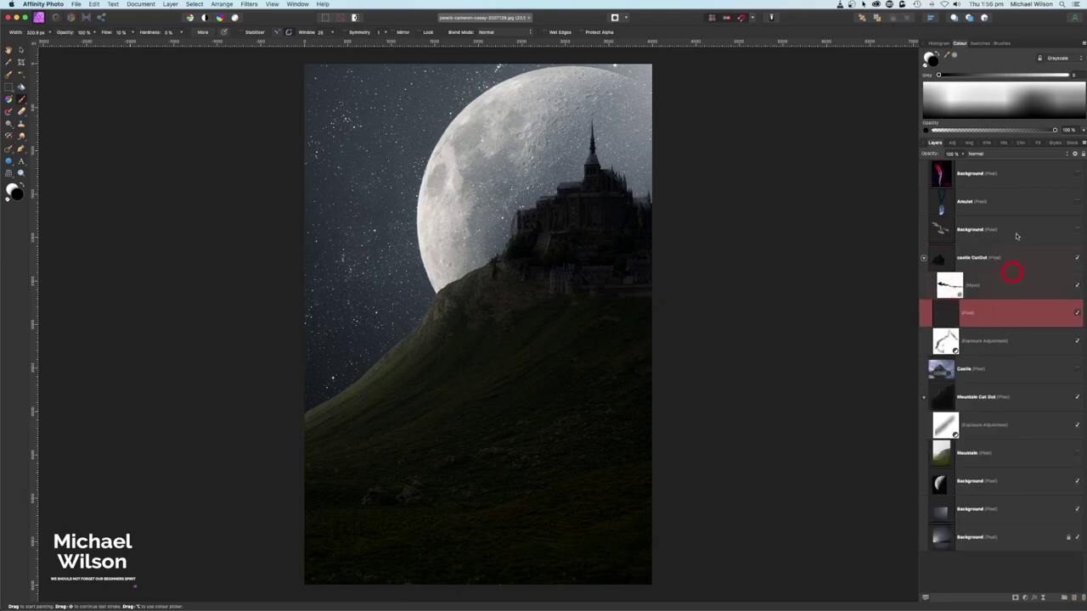
click(22, 87)
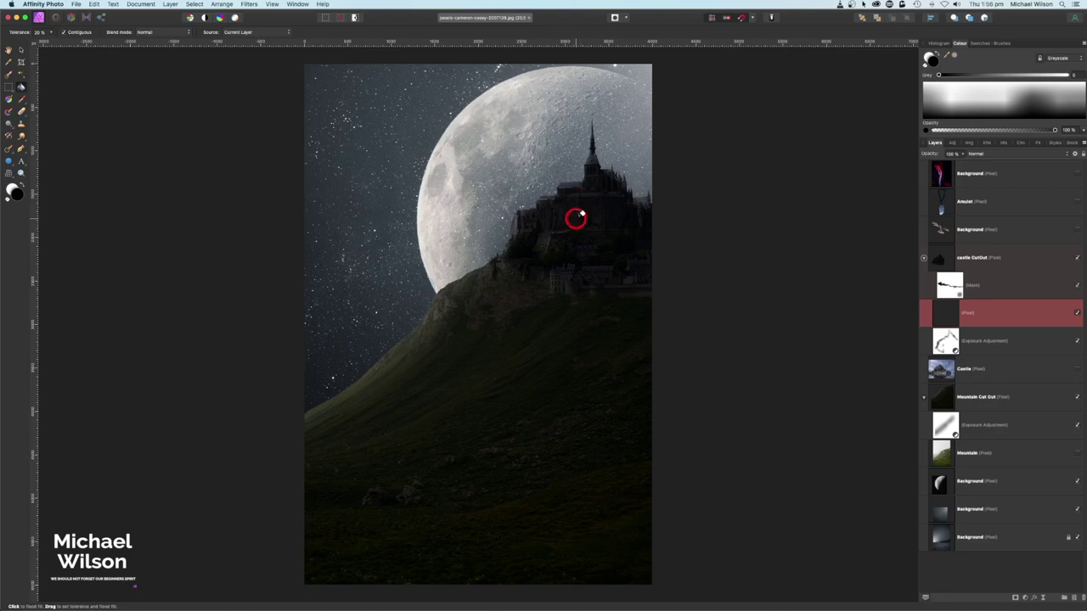
click(574, 216)
- Set the layer to Colour Dodge and sample the moon's grey as the brush colour
click(998, 156)
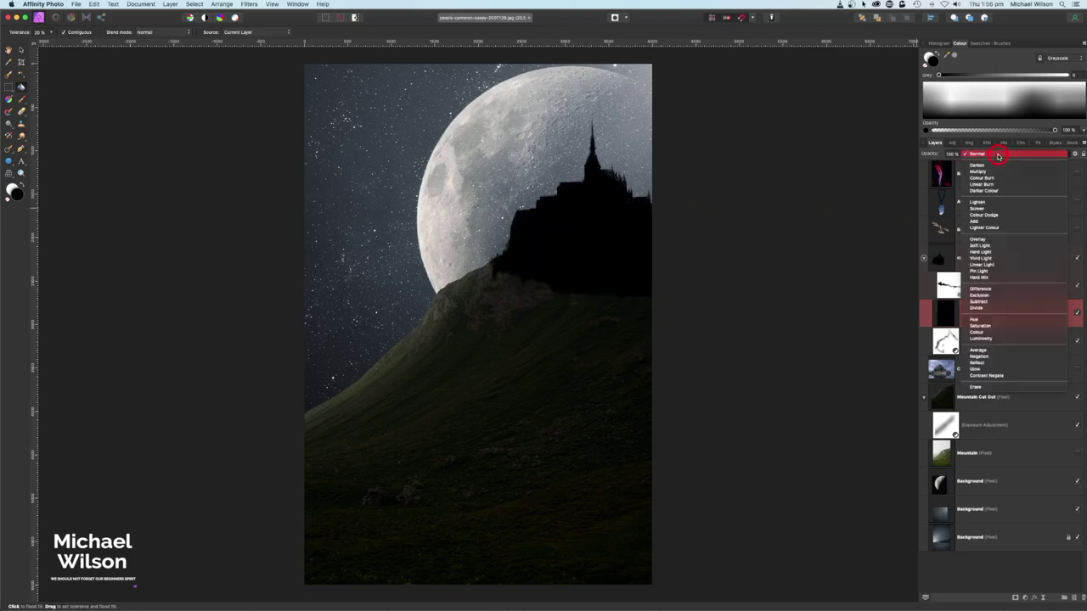
click(993, 217)
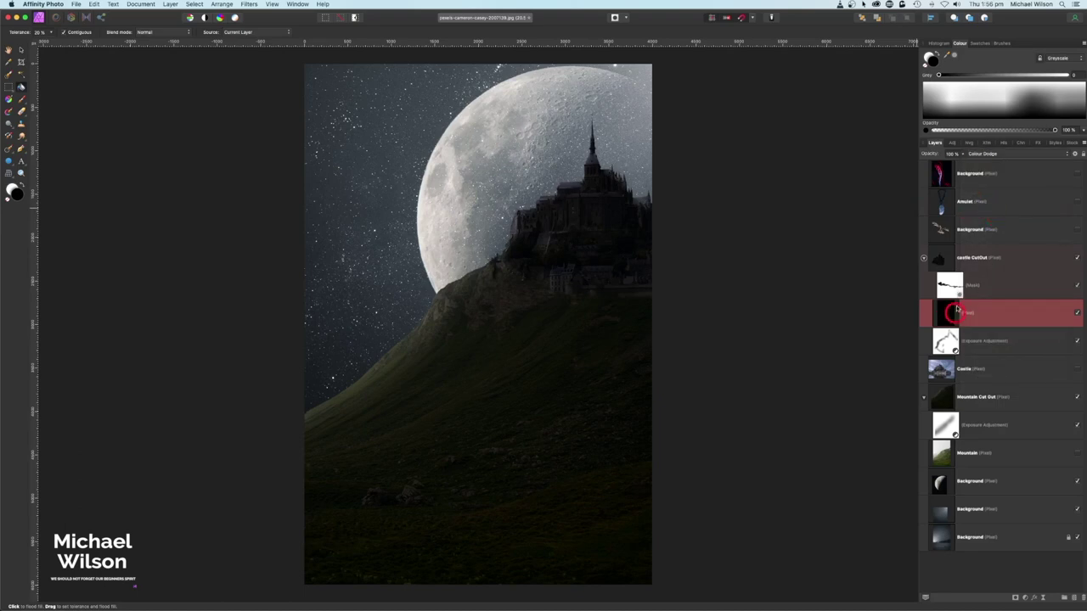
drag(948, 57, 450, 195)
click(956, 56)
click(22, 102)
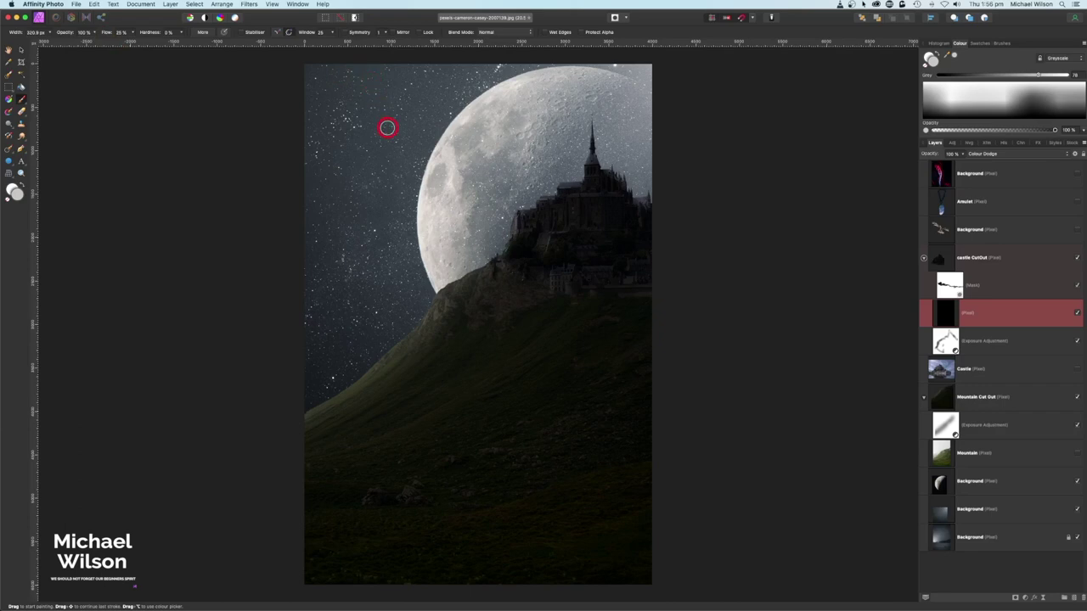
- With a 232 px brush, paint moonlight onto the castle roof and left edge
scroll(387, 127, up, 6)
key(bracketleft)
key(bracketleft)
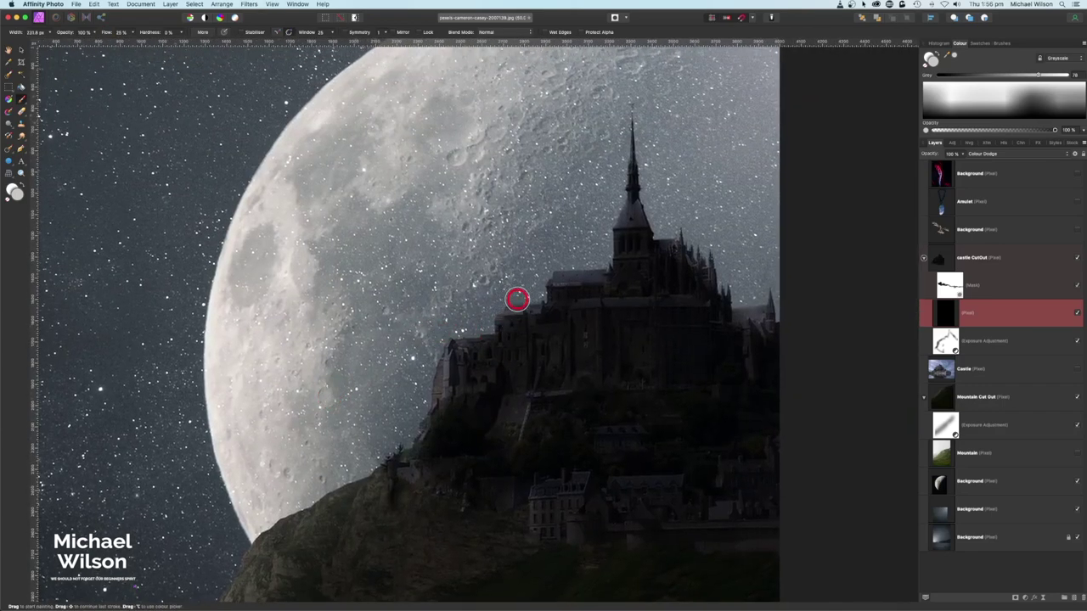
mouse_move(553, 269)
mouse_down()
mouse_move(607, 267)
mouse_move(621, 229)
mouse_up()
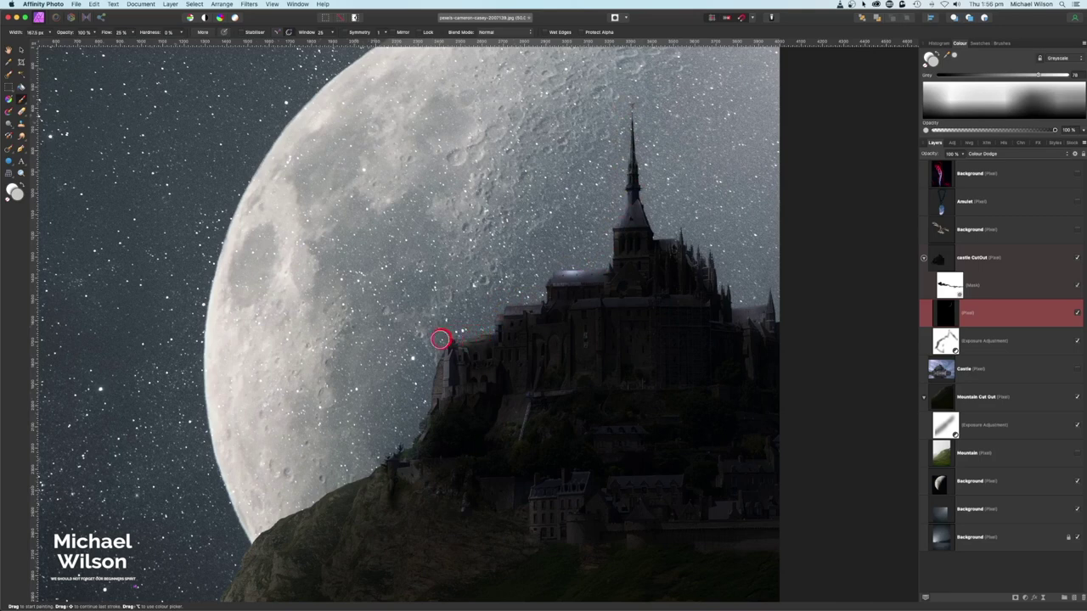
mouse_move(434, 358)
mouse_down()
mouse_move(410, 446)
mouse_move(440, 344)
mouse_move(498, 325)
mouse_move(519, 427)
mouse_move(530, 322)
mouse_move(565, 345)
mouse_move(551, 283)
mouse_move(548, 293)
mouse_move(590, 299)
mouse_move(678, 293)
mouse_move(676, 225)
mouse_move(661, 237)
mouse_move(697, 242)
mouse_move(741, 309)
mouse_move(767, 316)
mouse_move(776, 293)
mouse_move(765, 307)
mouse_move(700, 310)
mouse_move(809, 336)
mouse_move(786, 302)
mouse_move(776, 312)
mouse_move(791, 338)
mouse_move(665, 384)
mouse_move(570, 353)
mouse_move(599, 356)
mouse_move(532, 417)
mouse_move(453, 394)
mouse_move(595, 320)
mouse_move(647, 348)
mouse_move(651, 303)
mouse_move(613, 252)
mouse_move(548, 271)
mouse_move(531, 302)
mouse_move(470, 269)
mouse_move(649, 238)
mouse_move(626, 169)
mouse_up()
key(super+0)
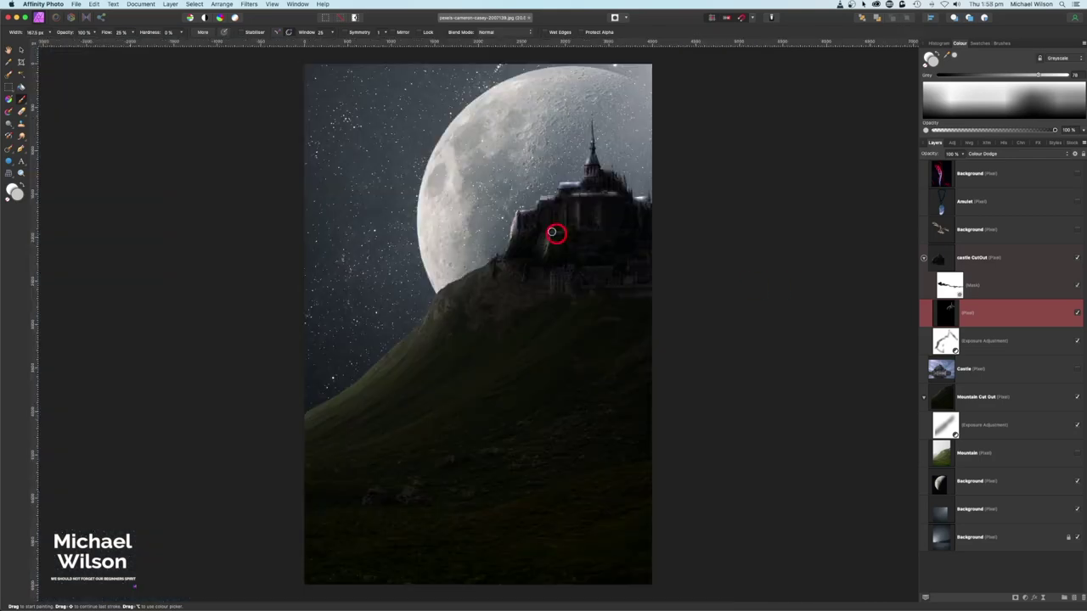
- Lower the castle dodge layer's opacity to 75%
click(925, 259)
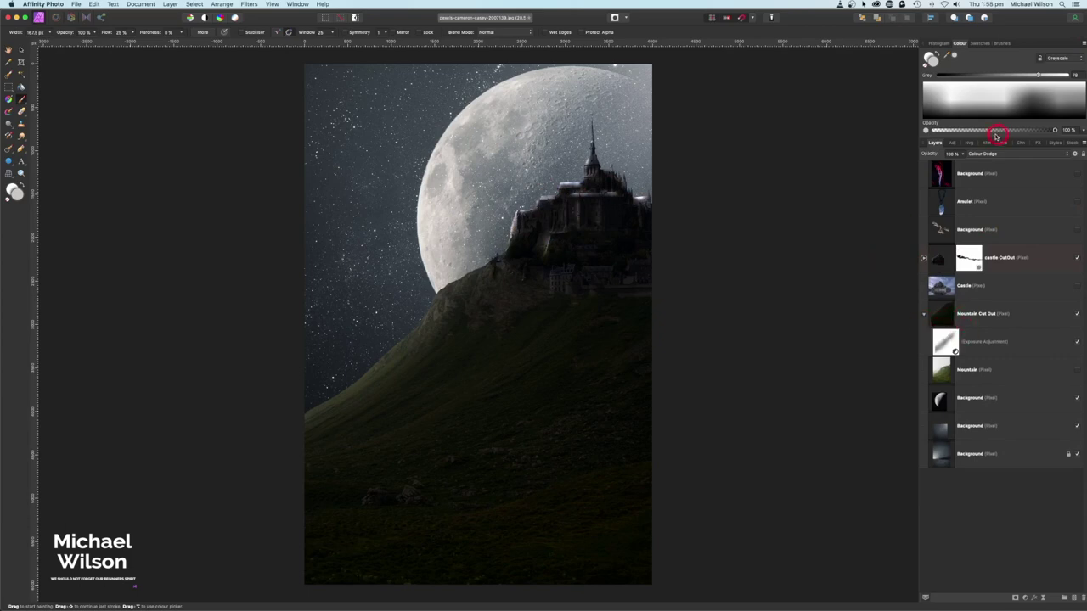
click(926, 258)
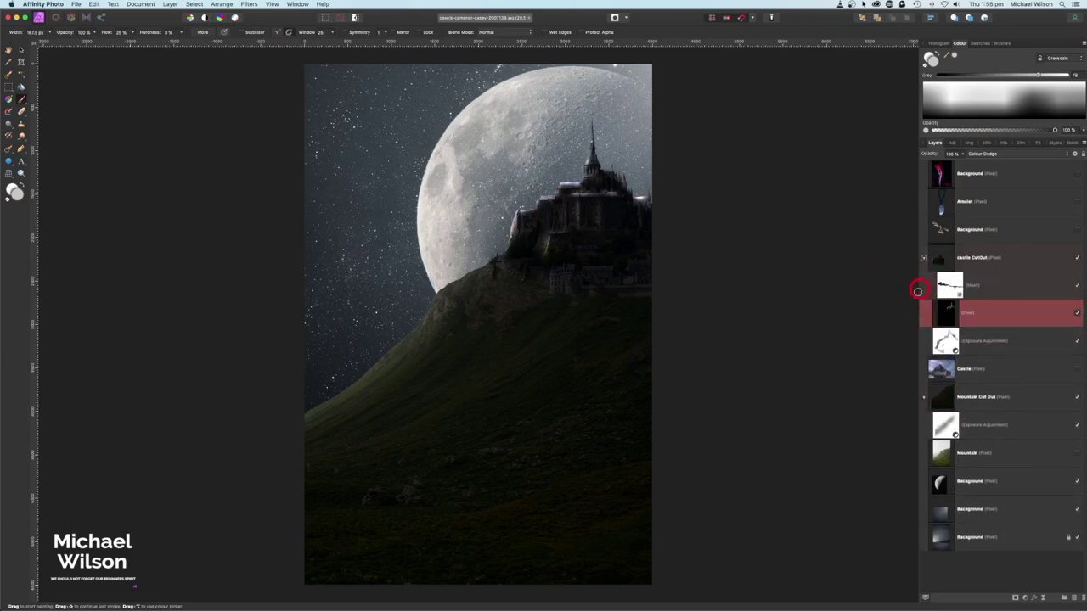
click(958, 148)
click(962, 154)
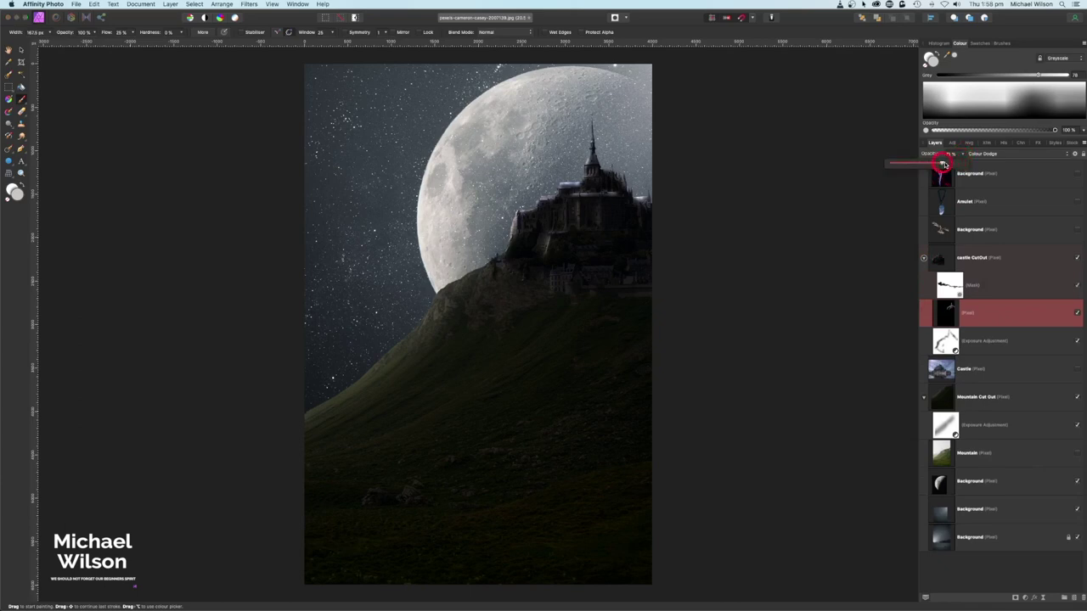
click(944, 163)
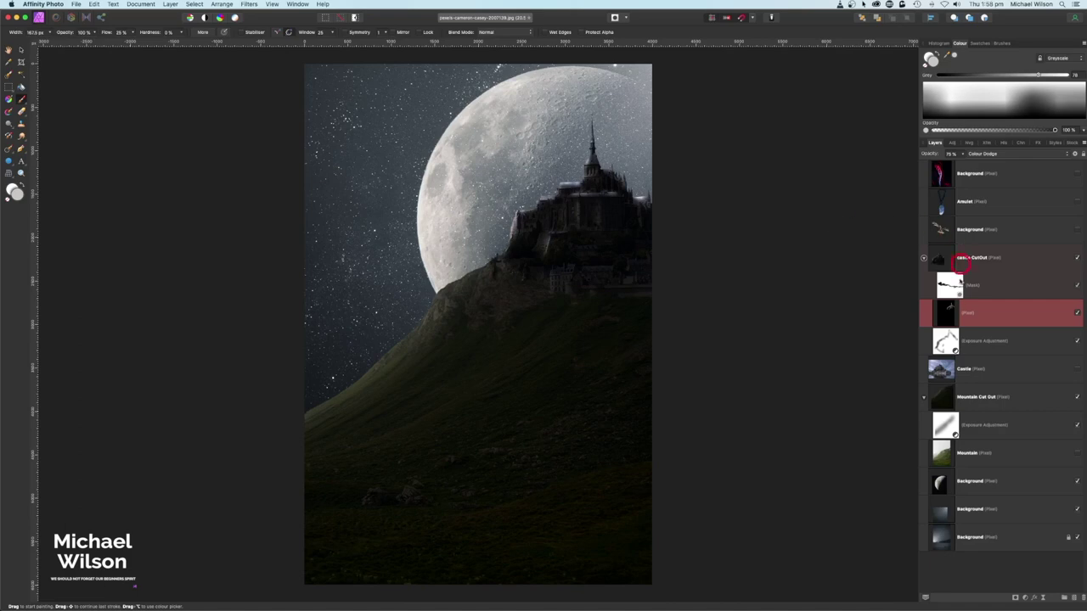
- Brighten the castle roofline with a Dodge tool stroke
click(41, 109)
click(23, 113)
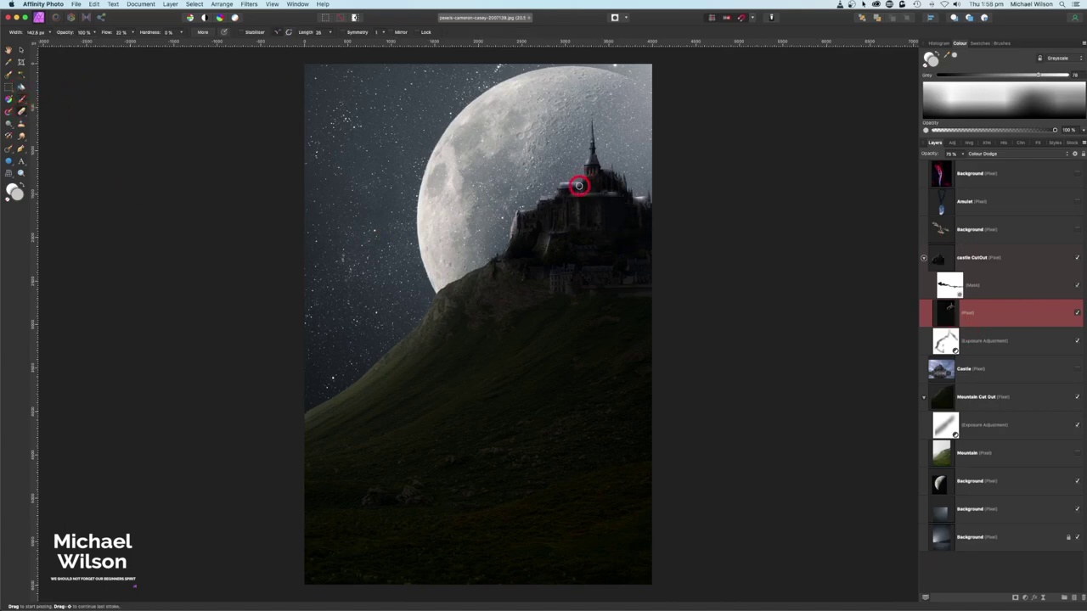
mouse_move(560, 185)
mouse_down()
mouse_move(544, 222)
mouse_move(525, 216)
mouse_move(516, 233)
mouse_move(517, 217)
mouse_move(516, 237)
mouse_move(652, 200)
mouse_move(565, 216)
mouse_up()
click(923, 257)
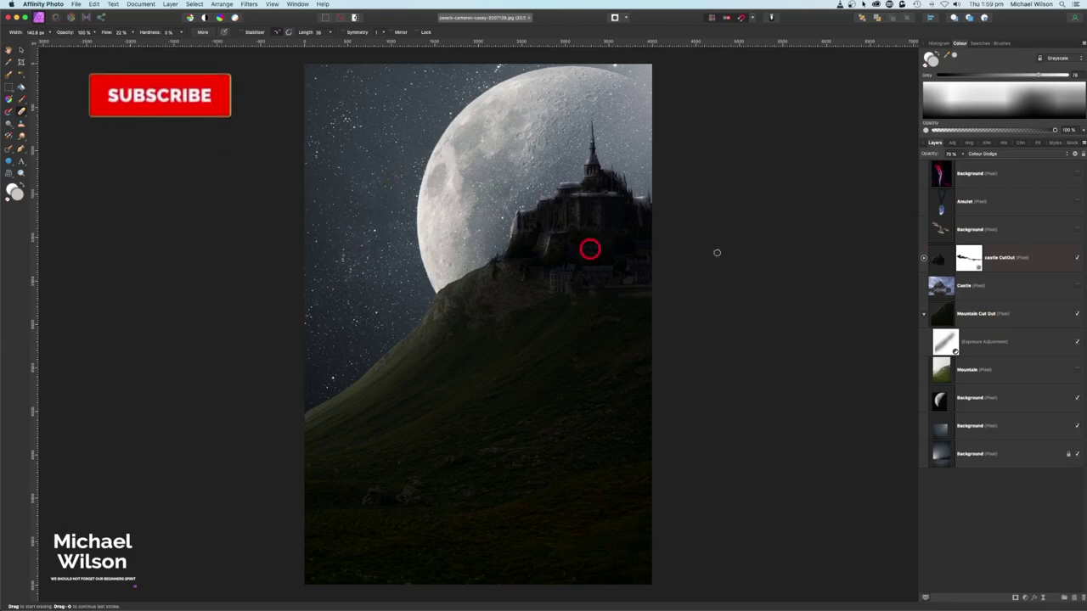
- Show the owl layer and nudge it slightly higher over the castle
click(1077, 231)
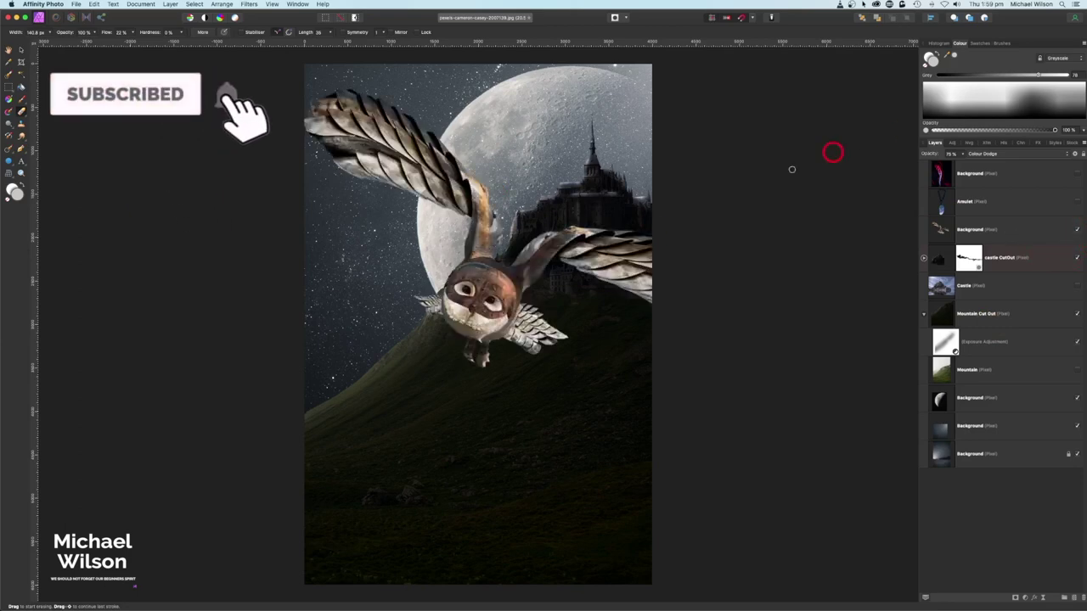
click(22, 50)
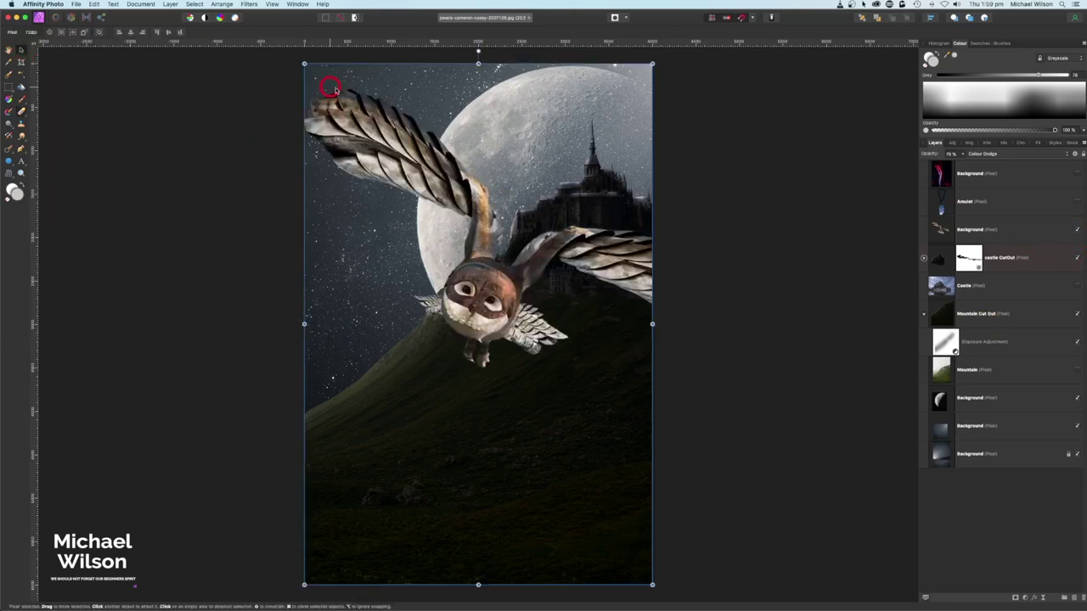
click(1052, 230)
drag(618, 243, 626, 242)
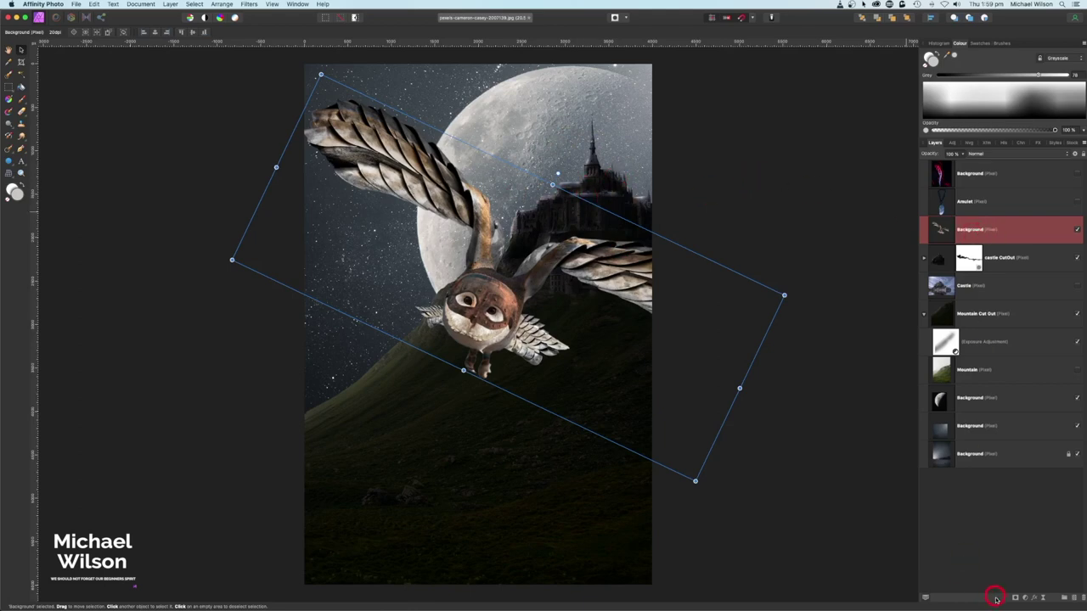
- Add an Exposure adjustment of about -3 to darken the owl
click(1023, 598)
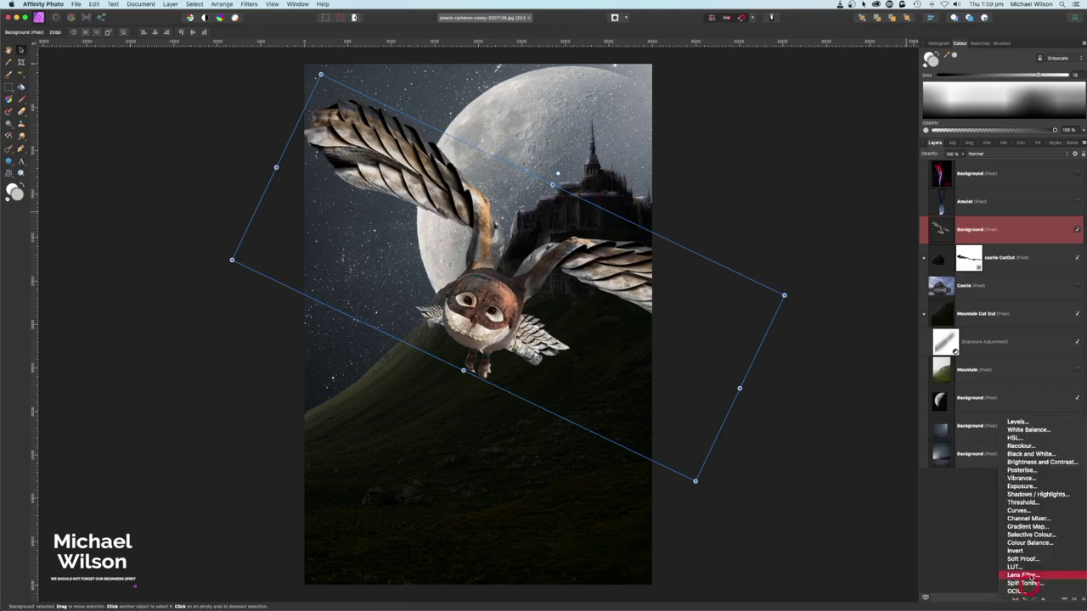
click(1021, 487)
drag(994, 236, 996, 260)
drag(796, 399, 775, 396)
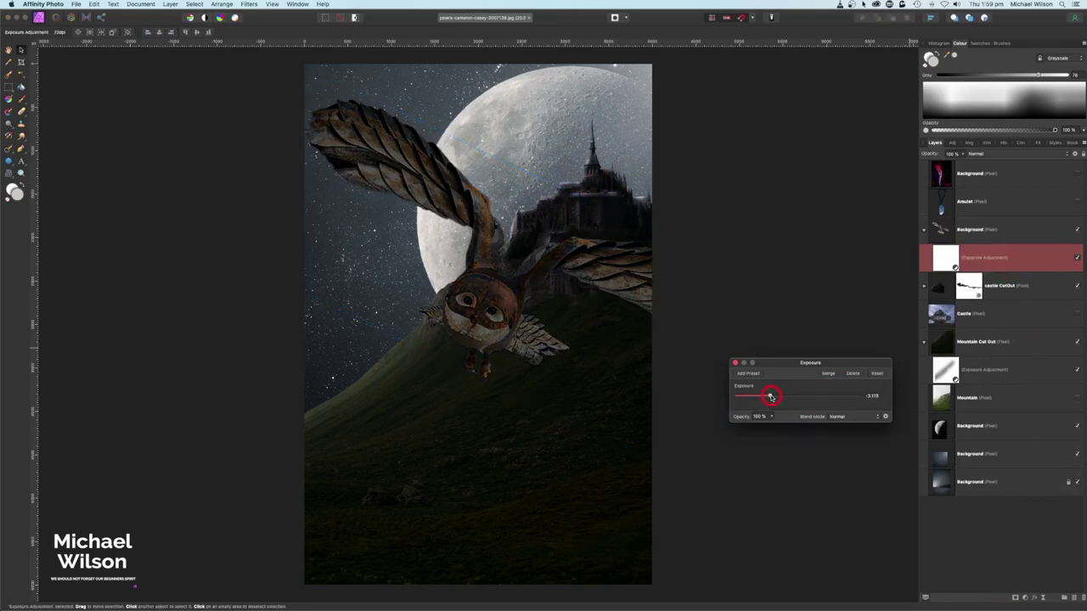
click(735, 362)
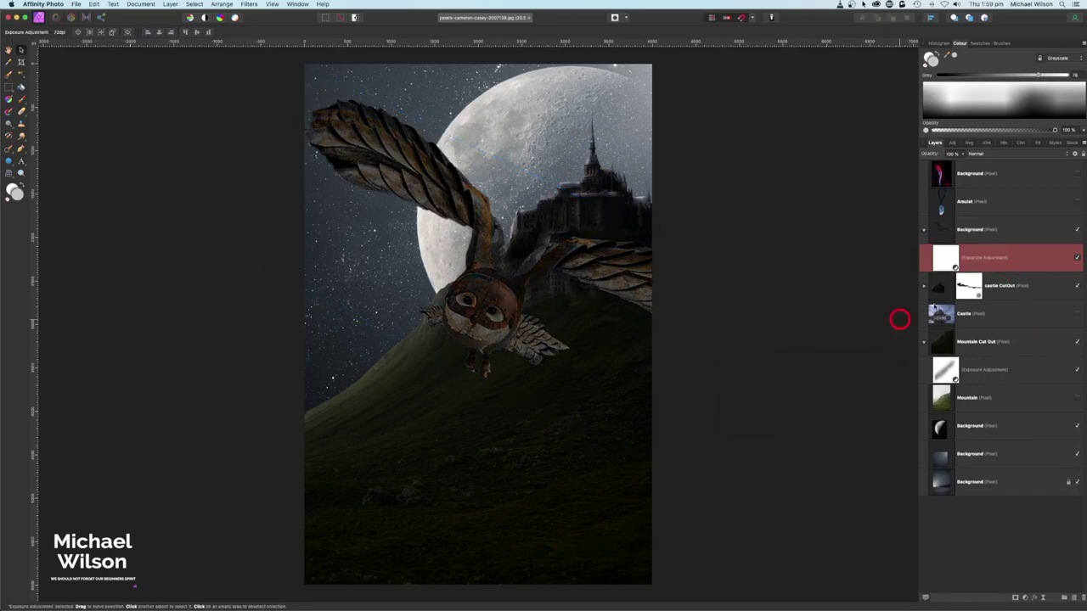
- Paint the Exposure mask along the owl's upper wing and nest it inside the owl layer
click(18, 102)
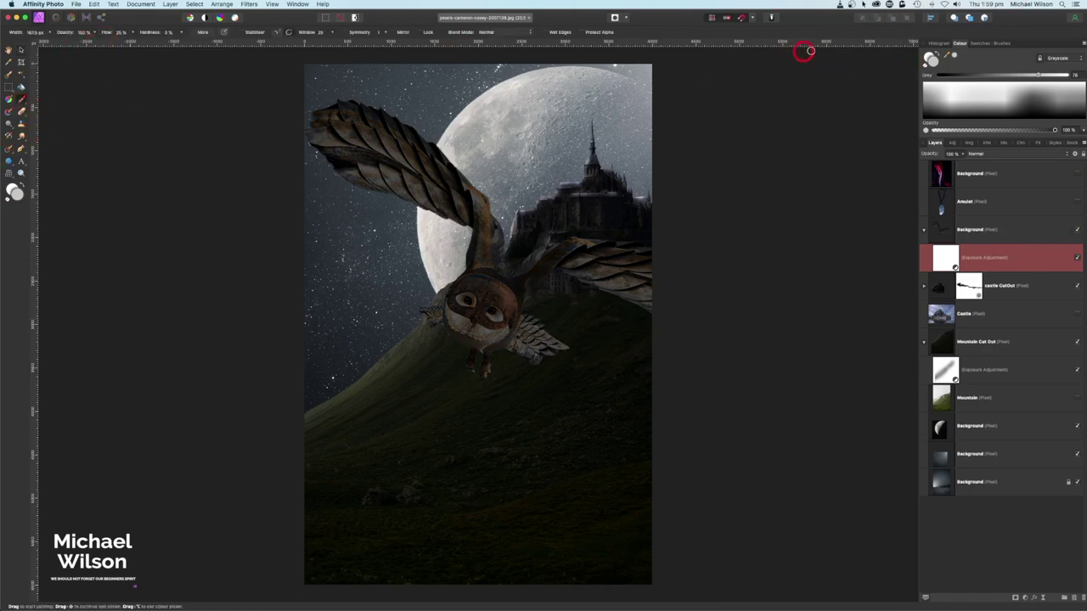
key(x)
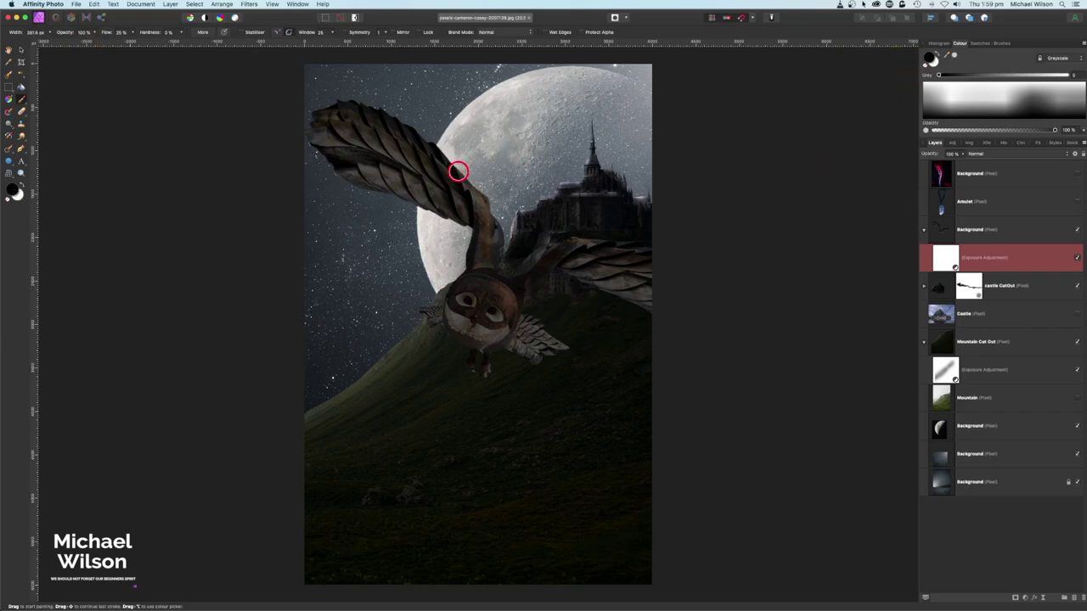
mouse_move(350, 101)
mouse_down()
mouse_move(408, 118)
mouse_move(513, 207)
mouse_move(473, 230)
mouse_move(316, 202)
mouse_move(477, 351)
mouse_move(624, 302)
mouse_move(627, 239)
mouse_move(531, 255)
mouse_move(496, 295)
mouse_move(462, 297)
mouse_move(481, 318)
mouse_move(504, 304)
mouse_move(492, 279)
mouse_move(499, 215)
mouse_move(486, 192)
mouse_move(450, 224)
mouse_move(332, 183)
mouse_move(404, 117)
mouse_move(550, 187)
mouse_move(523, 224)
mouse_move(533, 242)
mouse_move(576, 231)
mouse_move(581, 294)
mouse_move(631, 306)
mouse_move(675, 335)
mouse_move(578, 370)
mouse_move(547, 323)
mouse_move(580, 354)
mouse_move(522, 322)
mouse_move(451, 335)
mouse_move(384, 314)
mouse_up()
drag(925, 232, 925, 231)
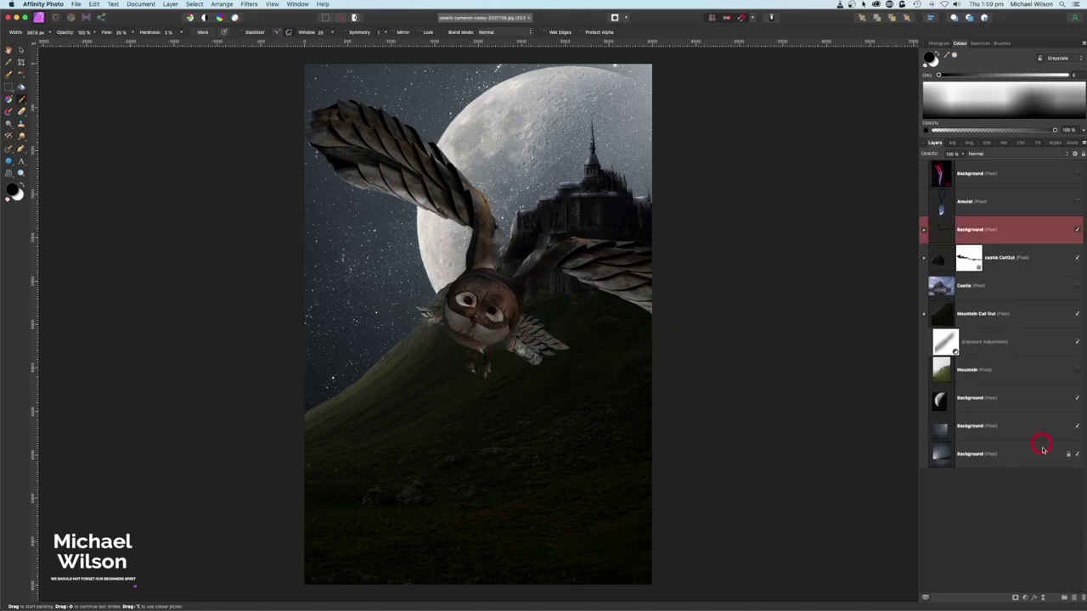
- Add a pixel layer inside the owl, fill it black, and set it to Colour Dodge
click(1074, 599)
drag(985, 235, 957, 261)
key(g)
key(x)
click(577, 243)
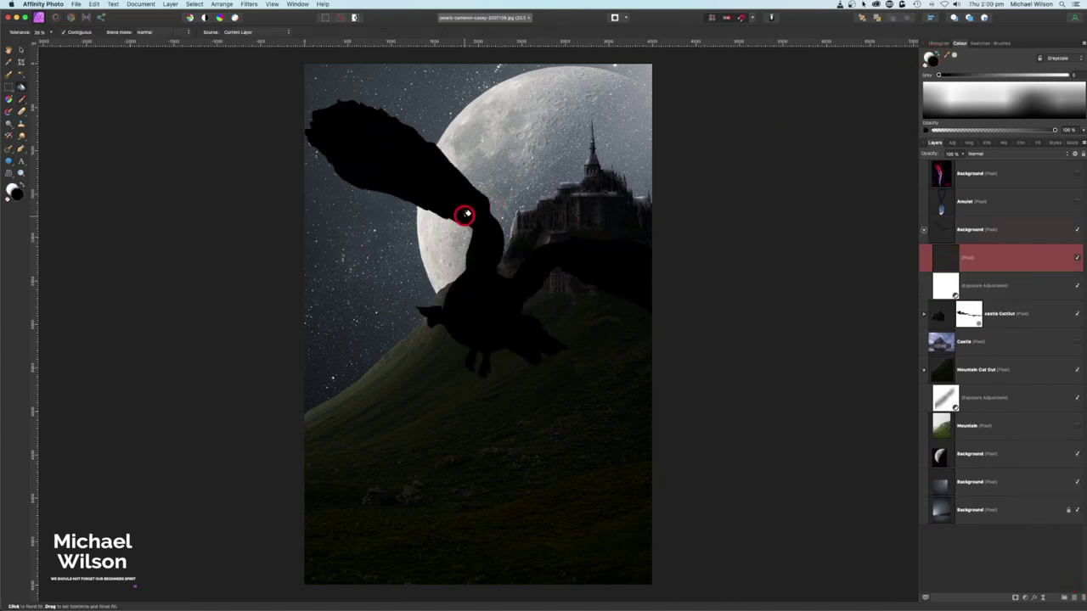
click(985, 154)
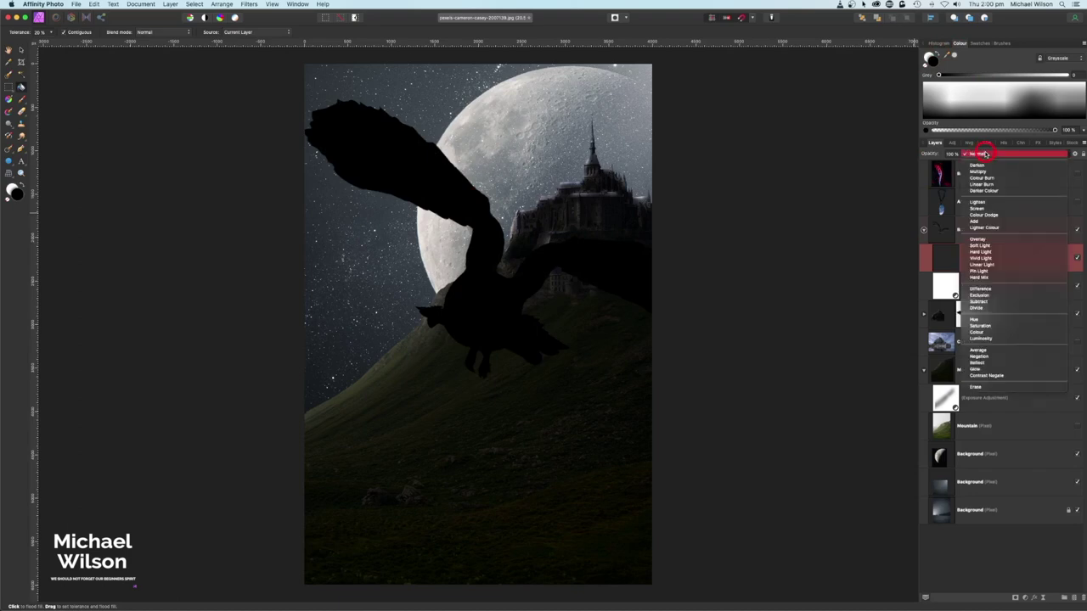
click(993, 217)
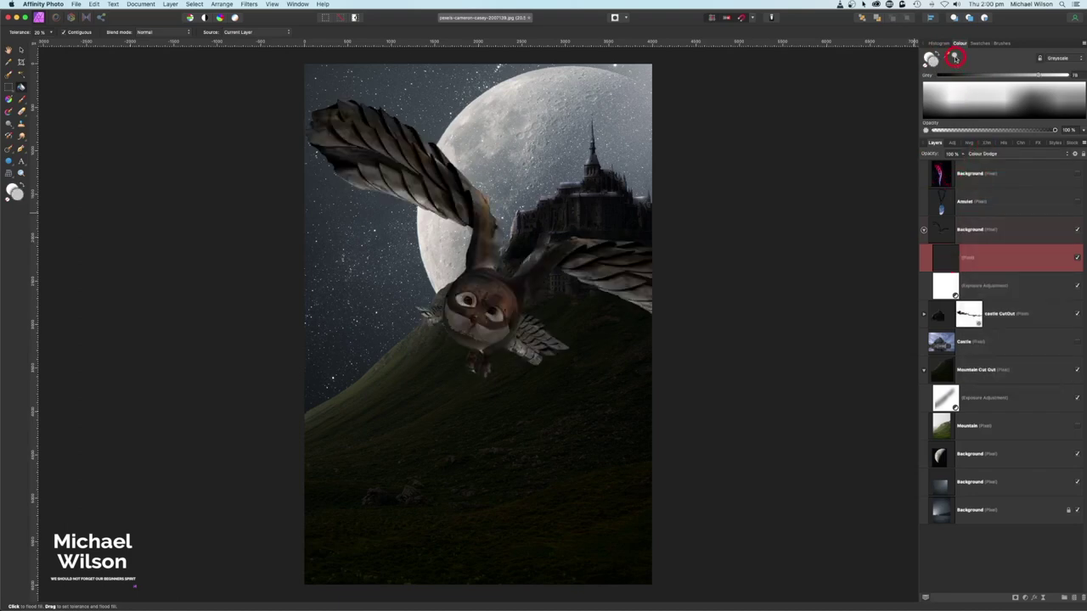
- With a small brush, paint rim light along the owl's wing edges, tip and body
click(23, 99)
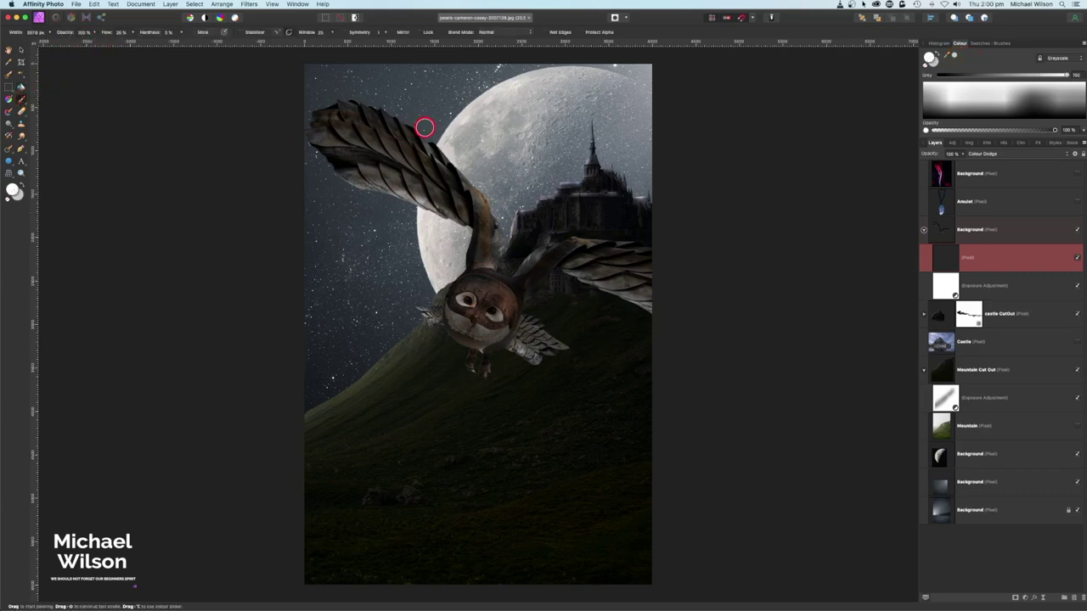
scroll(424, 127, up, 5)
drag(434, 123, 478, 357)
scroll(478, 356, up, 3)
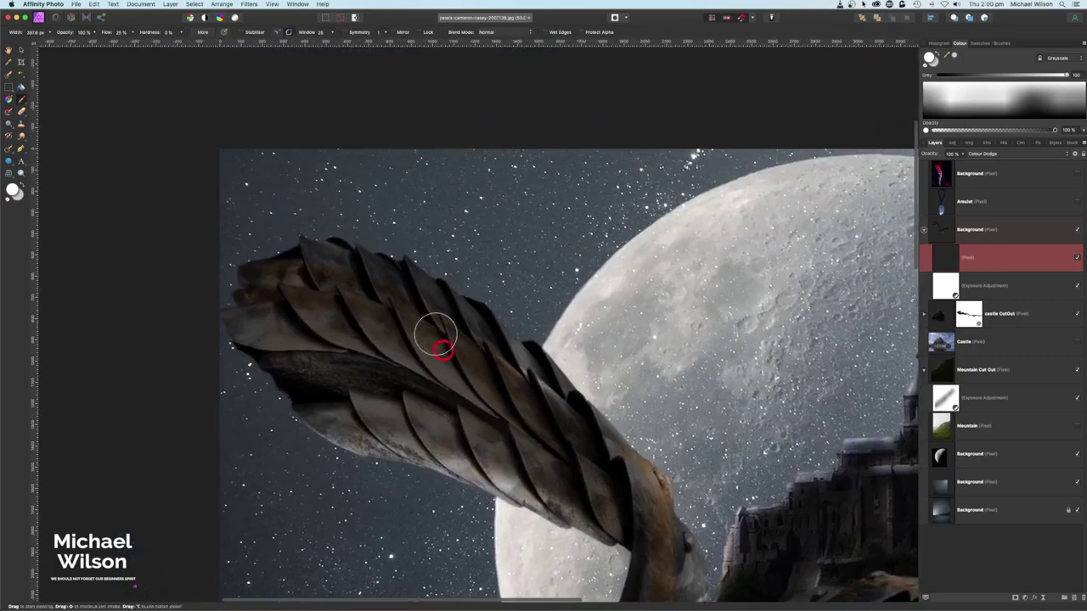
key(bracketleft)
key(bracketleft)
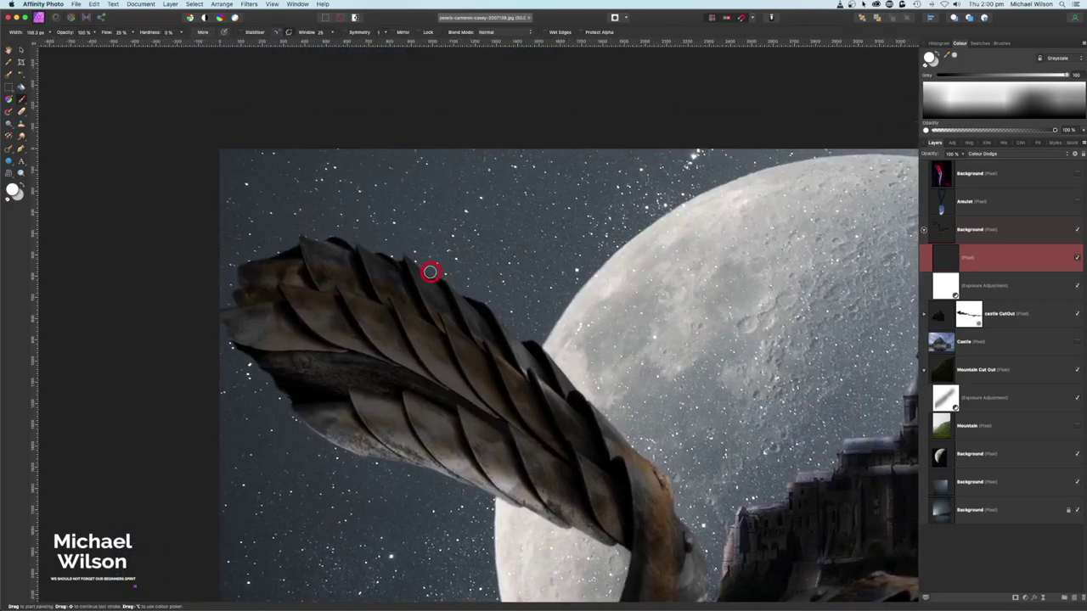
mouse_move(410, 258)
mouse_down()
mouse_move(570, 380)
mouse_move(545, 349)
mouse_move(595, 410)
mouse_move(659, 459)
mouse_move(680, 516)
mouse_move(711, 549)
mouse_move(575, 534)
mouse_move(429, 471)
mouse_move(252, 353)
mouse_move(240, 263)
mouse_move(381, 243)
mouse_move(483, 301)
mouse_move(654, 453)
mouse_up()
key(super+0)
mouse_move(466, 272)
mouse_down()
mouse_move(559, 211)
mouse_move(640, 252)
mouse_move(683, 307)
mouse_move(836, 369)
mouse_move(805, 230)
mouse_move(823, 236)
mouse_move(646, 390)
mouse_move(675, 465)
mouse_move(649, 534)
mouse_move(551, 498)
mouse_move(493, 513)
mouse_move(417, 448)
mouse_move(134, 52)
mouse_up()
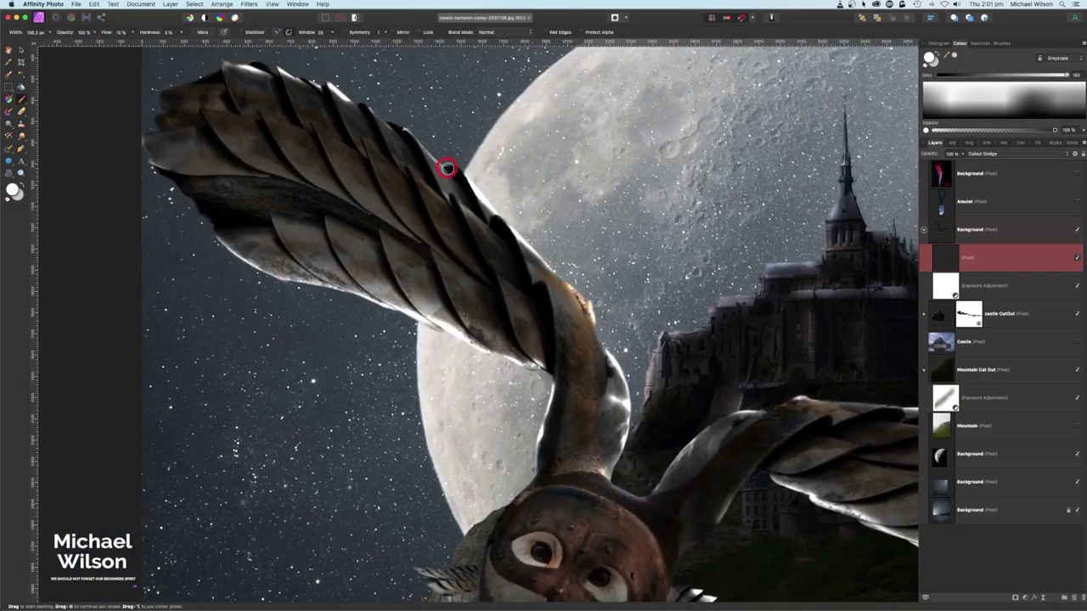
mouse_move(448, 168)
mouse_down()
mouse_move(364, 102)
mouse_move(178, 77)
mouse_up()
scroll(274, 303, down, 5)
scroll(274, 303, right, 2)
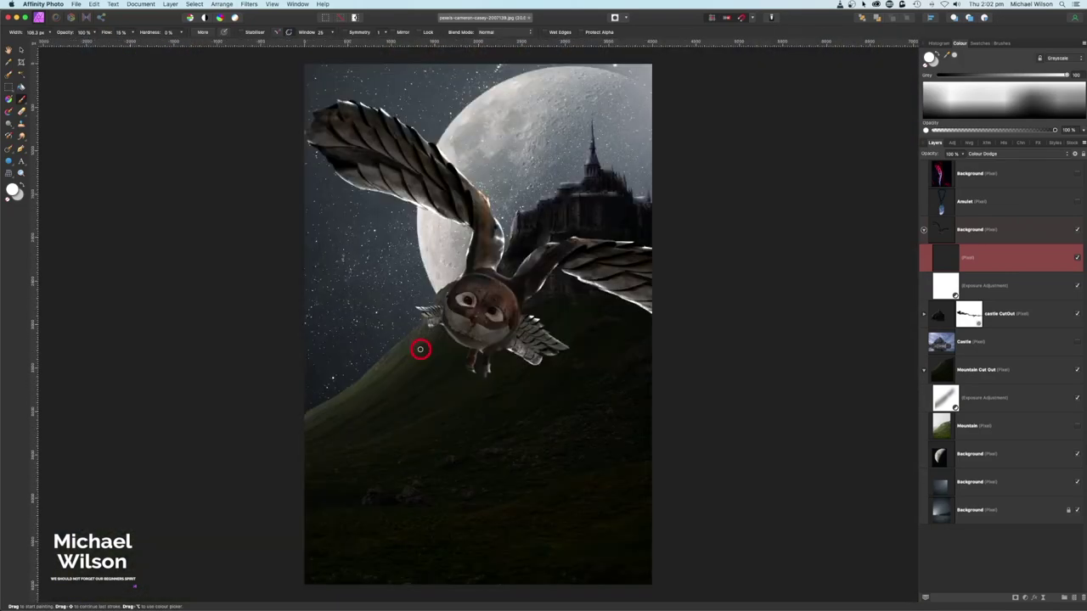
- Lower the owl's rim-light layer opacity to 80%
click(1076, 259)
click(1076, 259)
click(1075, 259)
click(1076, 259)
click(961, 157)
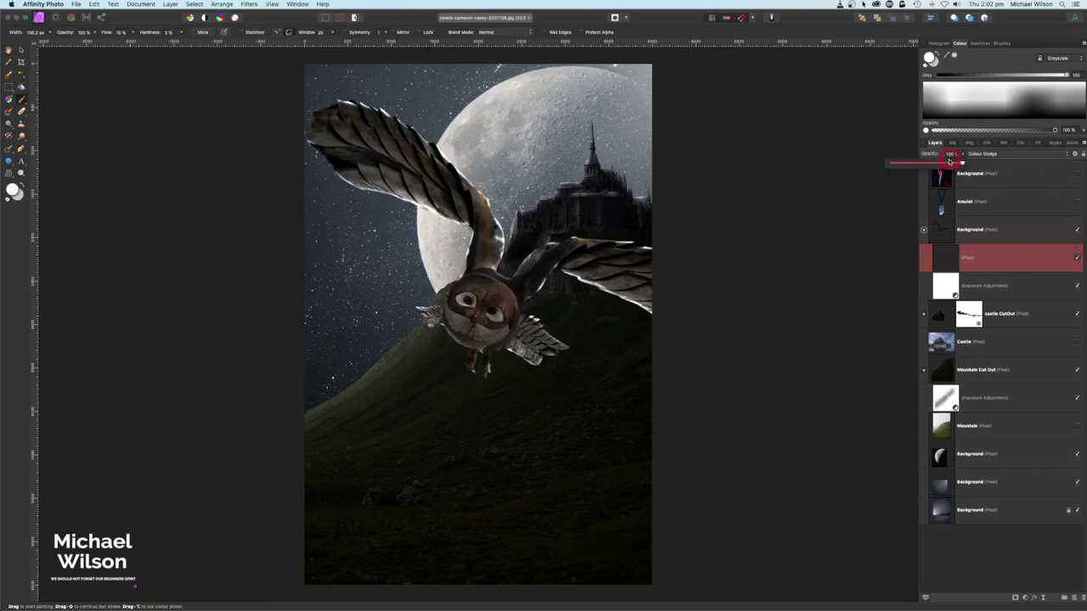
drag(955, 163, 944, 163)
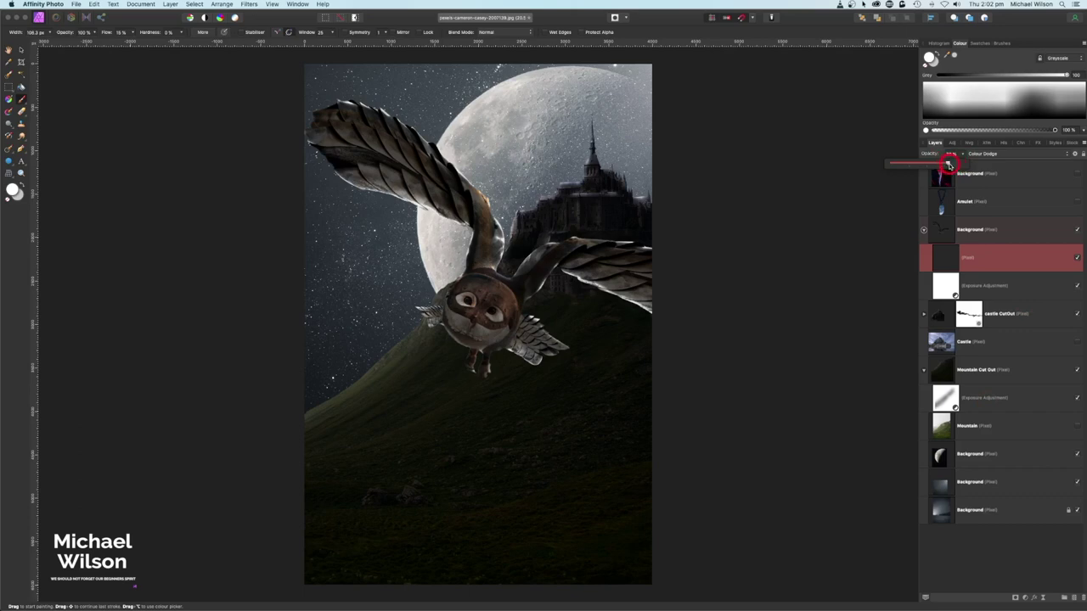
click(1077, 259)
- Erase rim light from the owl's neck, right wing and left wing's top edge
click(1076, 259)
click(1076, 259)
click(1077, 258)
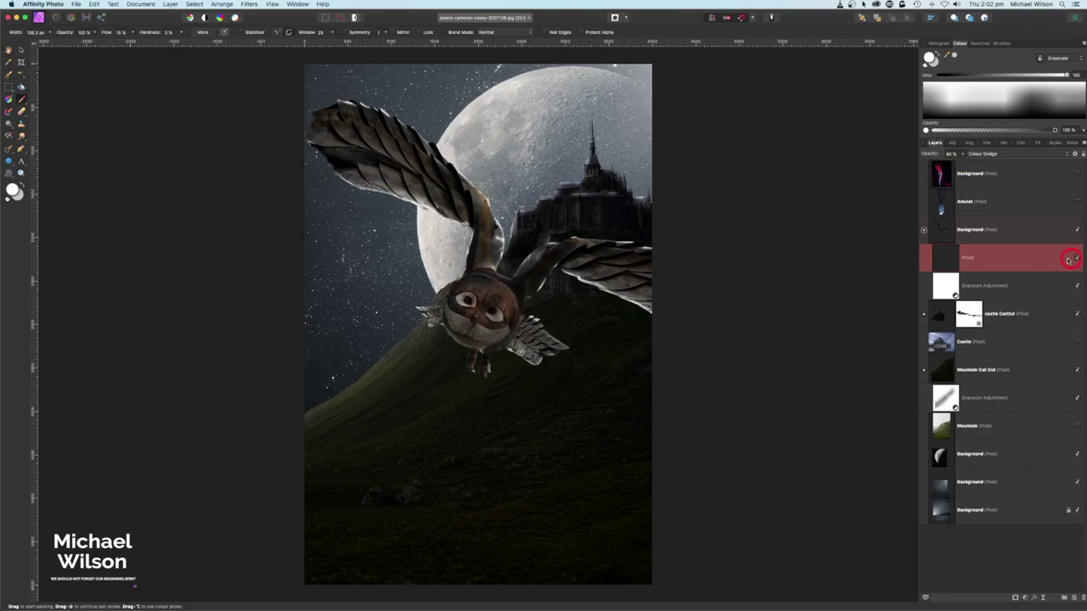
click(22, 111)
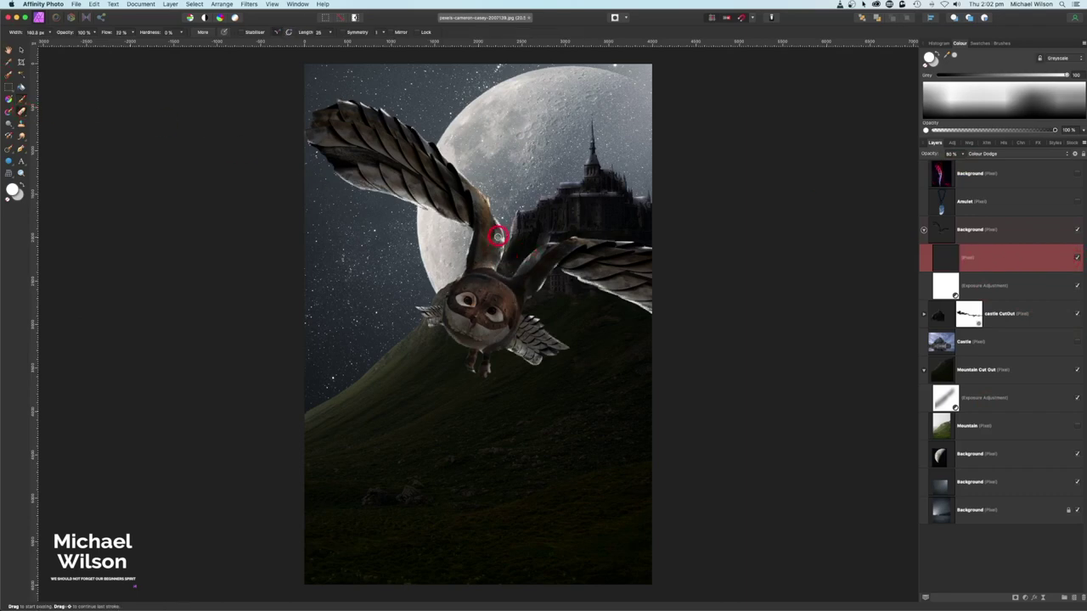
mouse_move(496, 225)
mouse_down()
mouse_move(555, 294)
mouse_move(553, 277)
mouse_move(601, 295)
mouse_move(648, 271)
mouse_move(647, 250)
mouse_move(615, 245)
mouse_up()
drag(378, 126, 379, 110)
- Collapse the owl group and make the Amulet layer visible
click(937, 231)
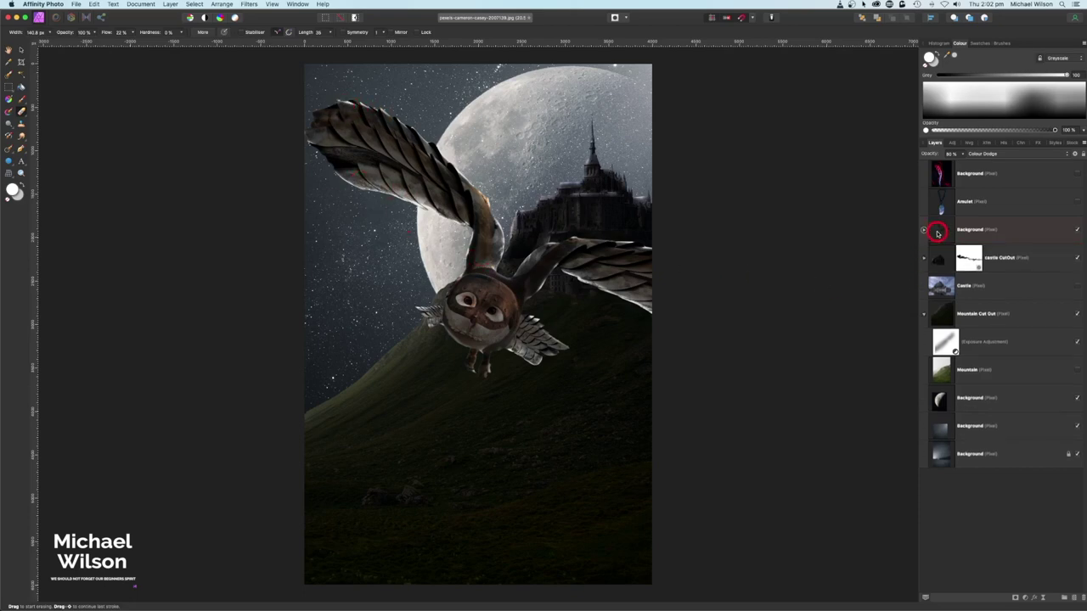
click(924, 229)
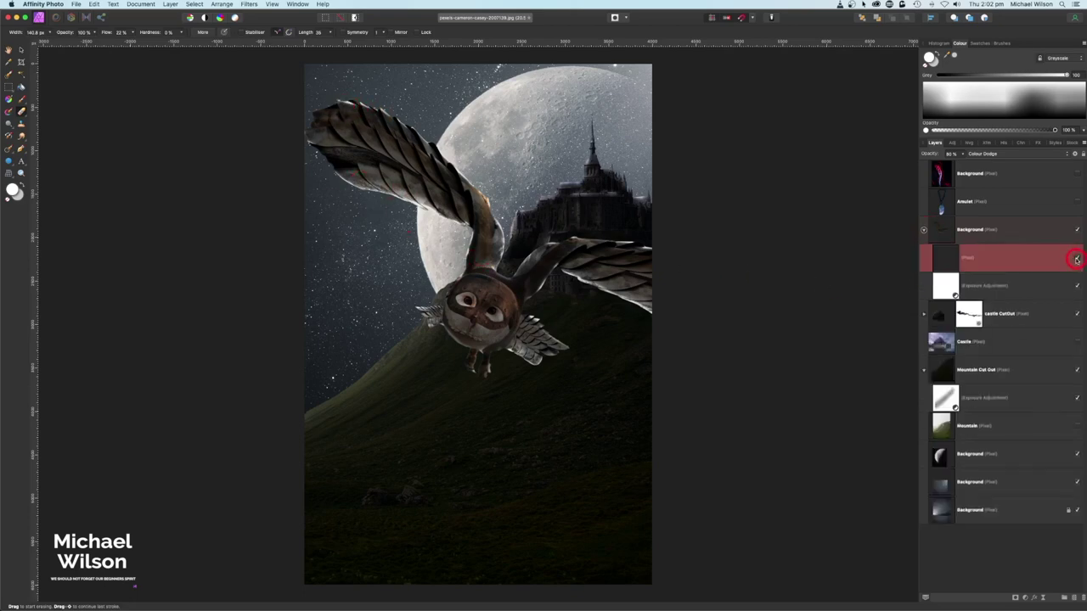
click(1075, 259)
click(959, 248)
click(922, 230)
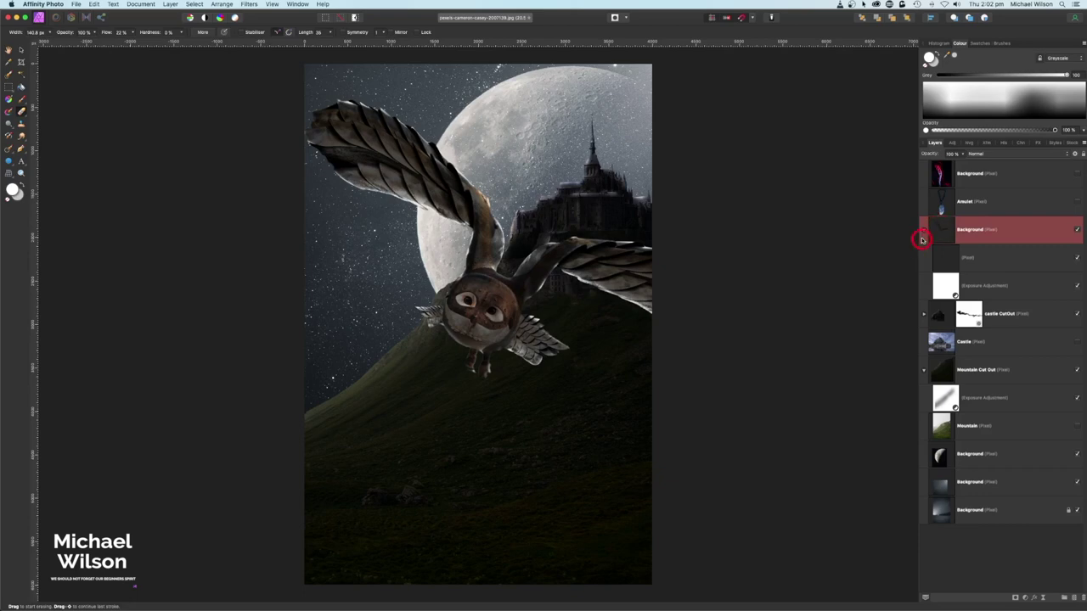
click(923, 231)
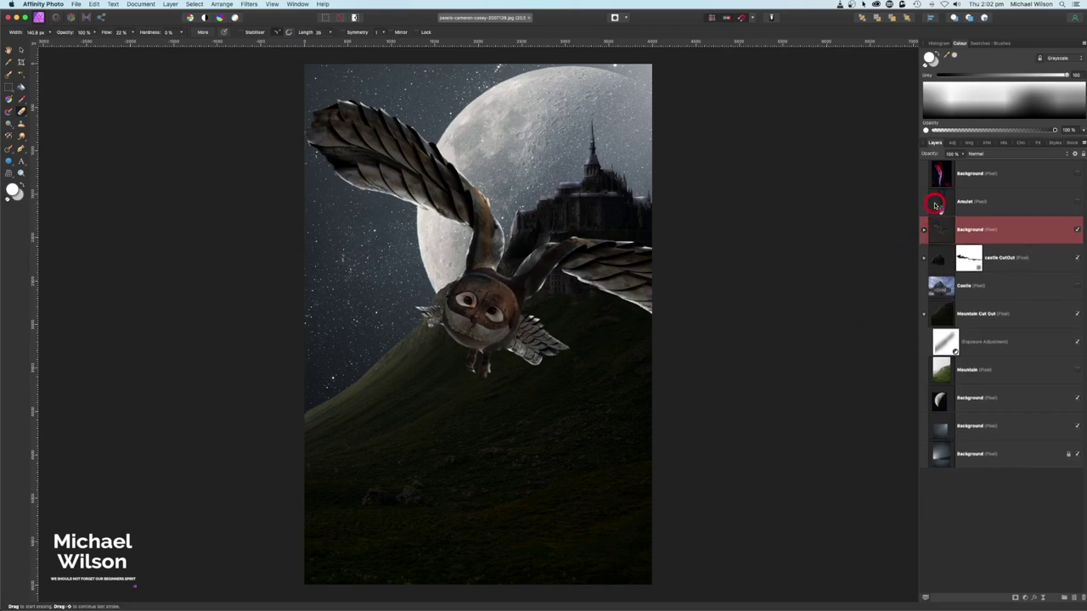
click(1043, 212)
click(1076, 203)
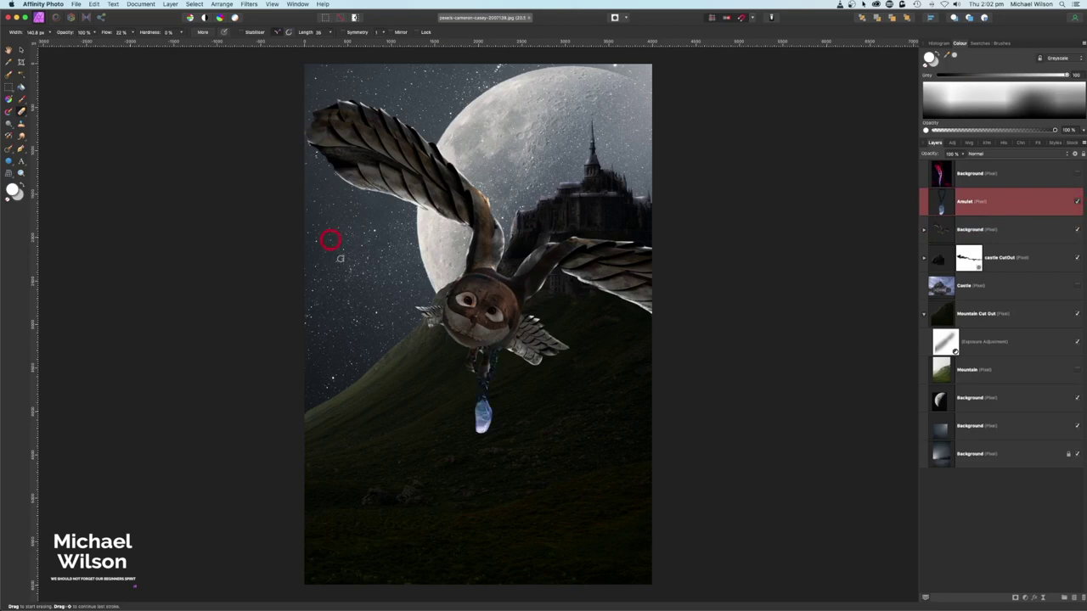
- Move the amulet down beneath the owl's talons, widen it slightly and tilt it
click(23, 51)
drag(493, 378, 490, 398)
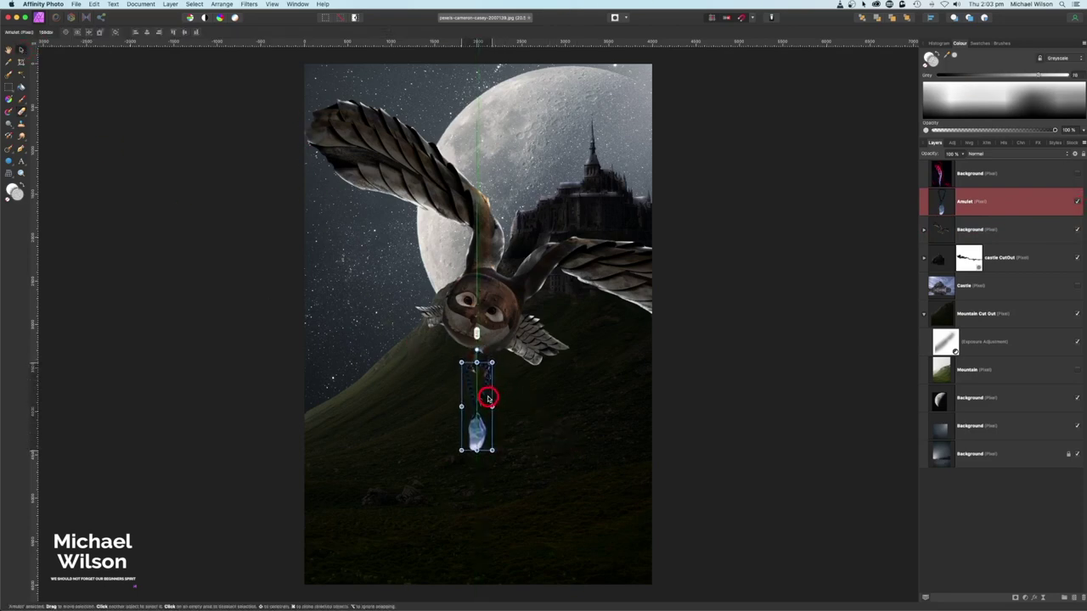
scroll(605, 379, up, 4)
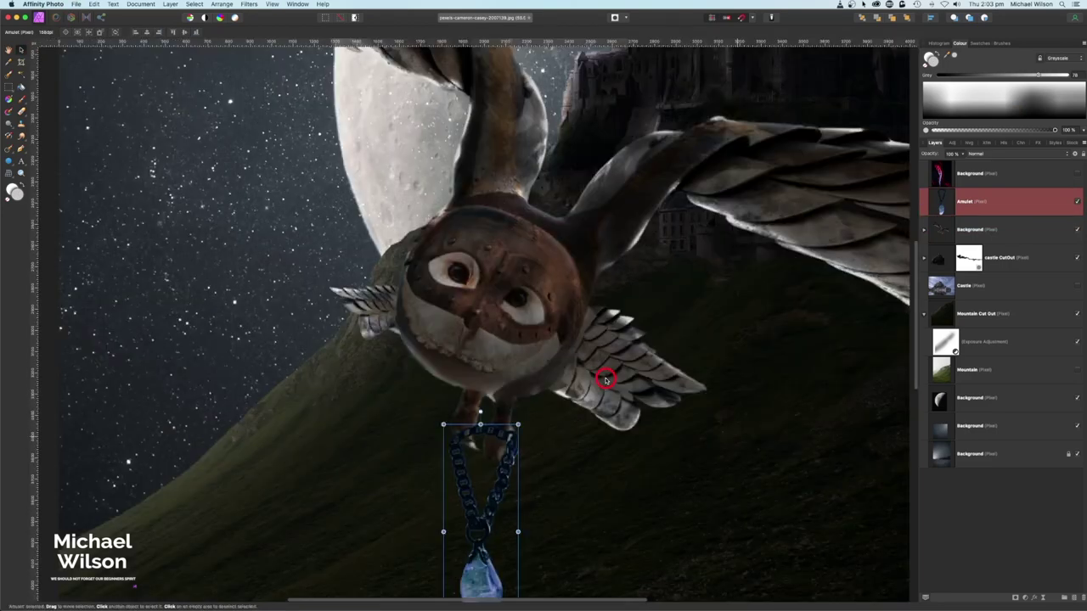
scroll(563, 390, down, 5)
drag(508, 443, 493, 410)
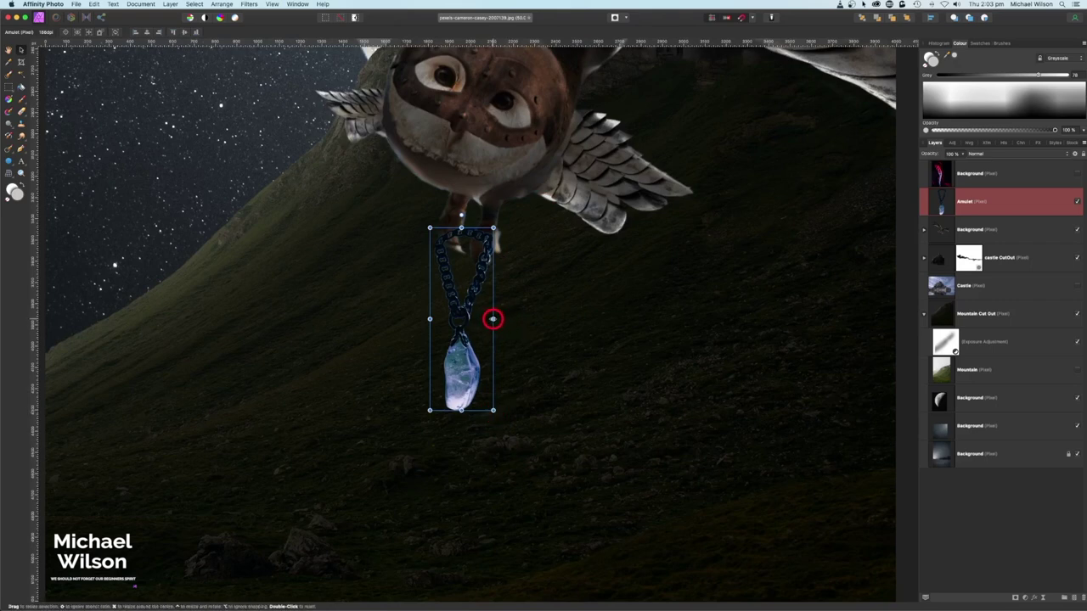
drag(493, 319, 502, 327)
drag(502, 337, 472, 315)
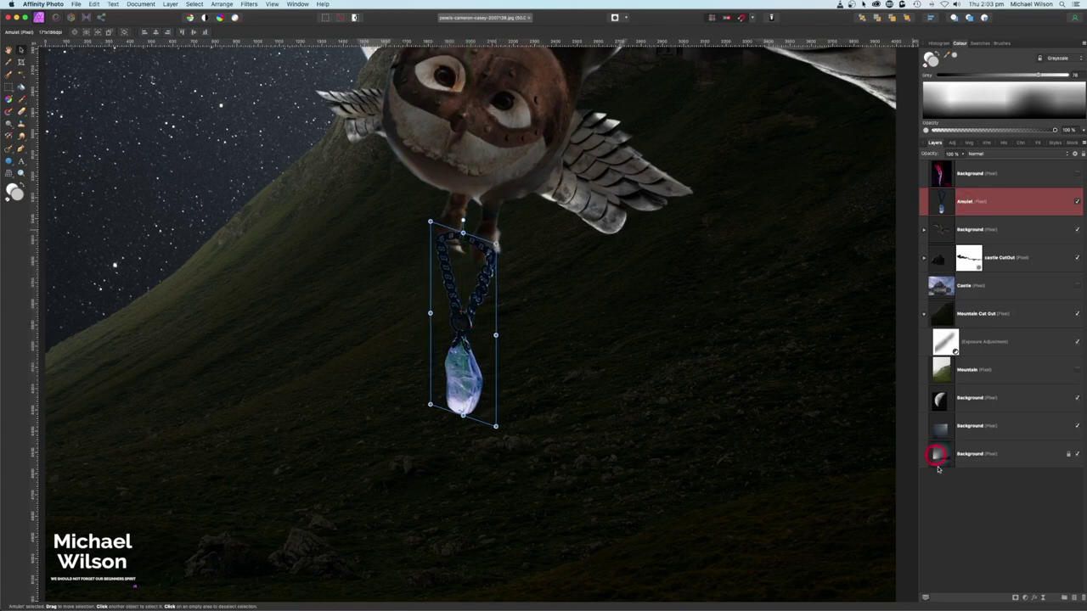
- Add a mask to the Amulet layer and set the brush colour to black
click(1014, 597)
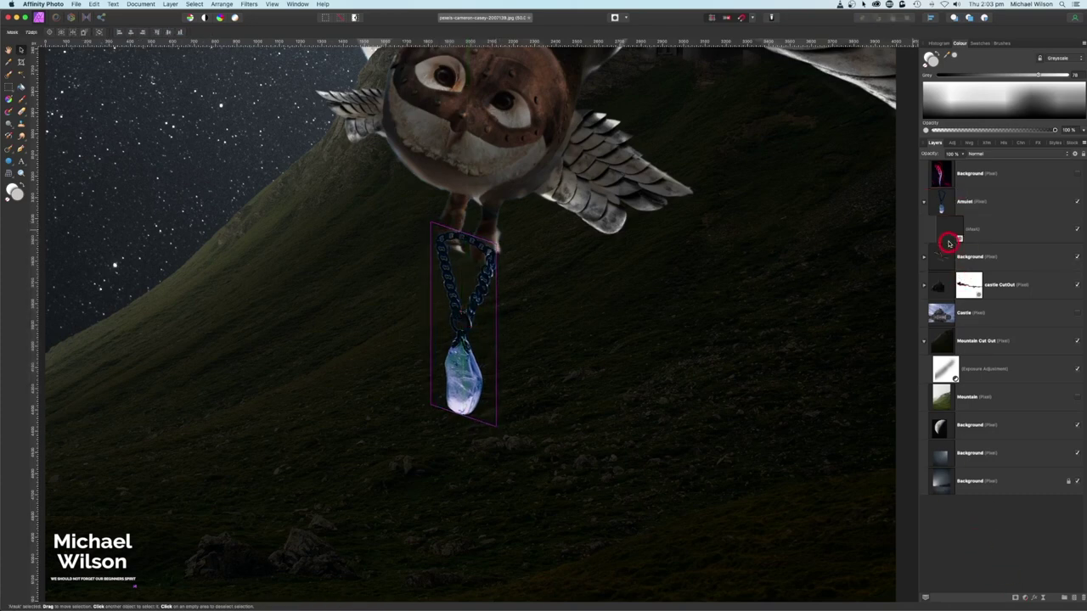
click(21, 100)
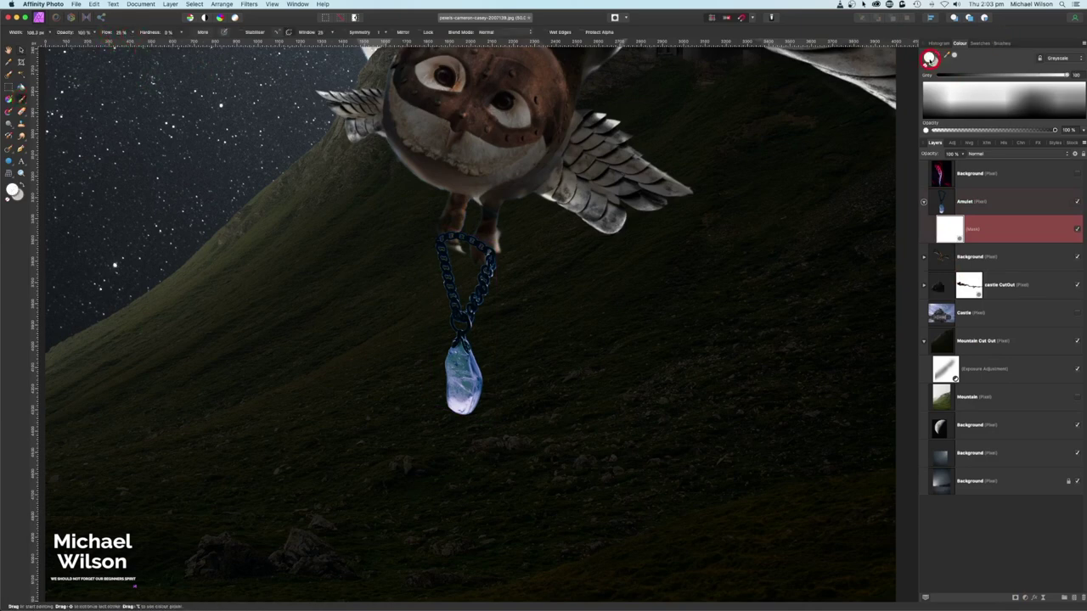
click(930, 58)
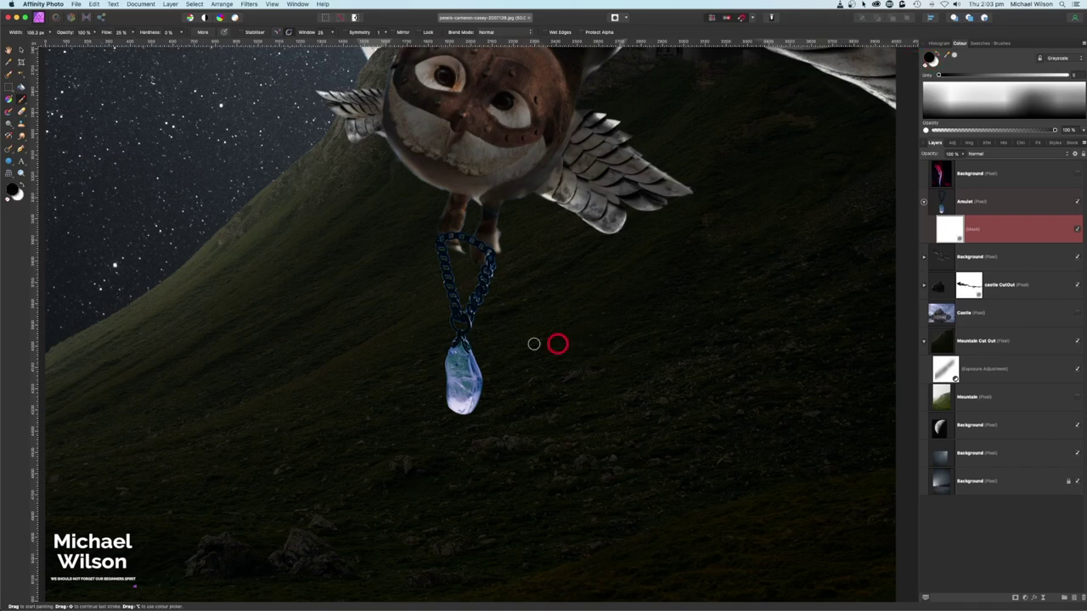
scroll(459, 237, up, 2)
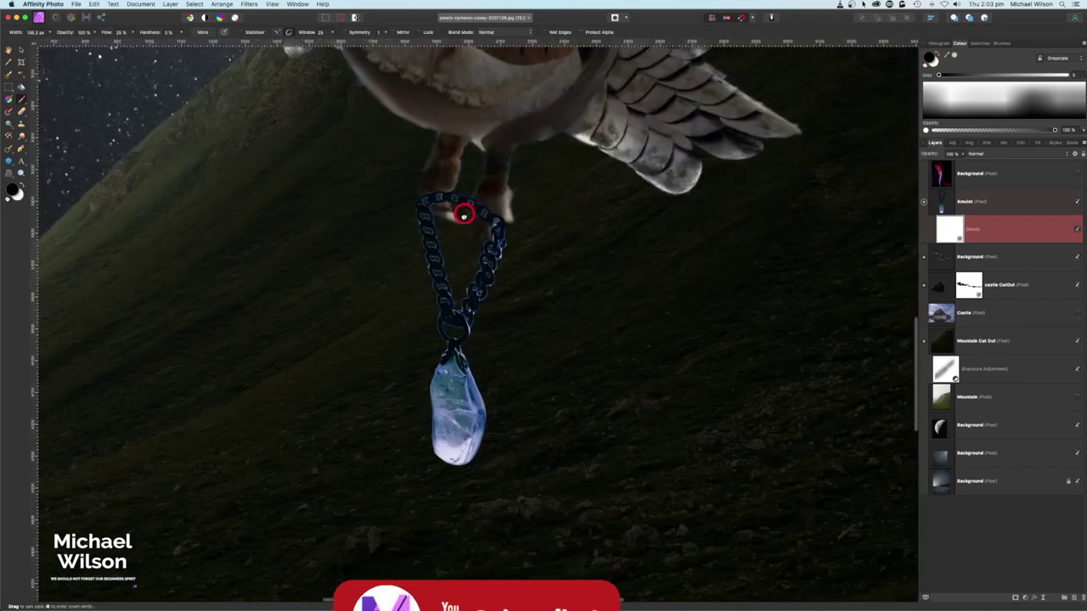
scroll(471, 237, up, 3)
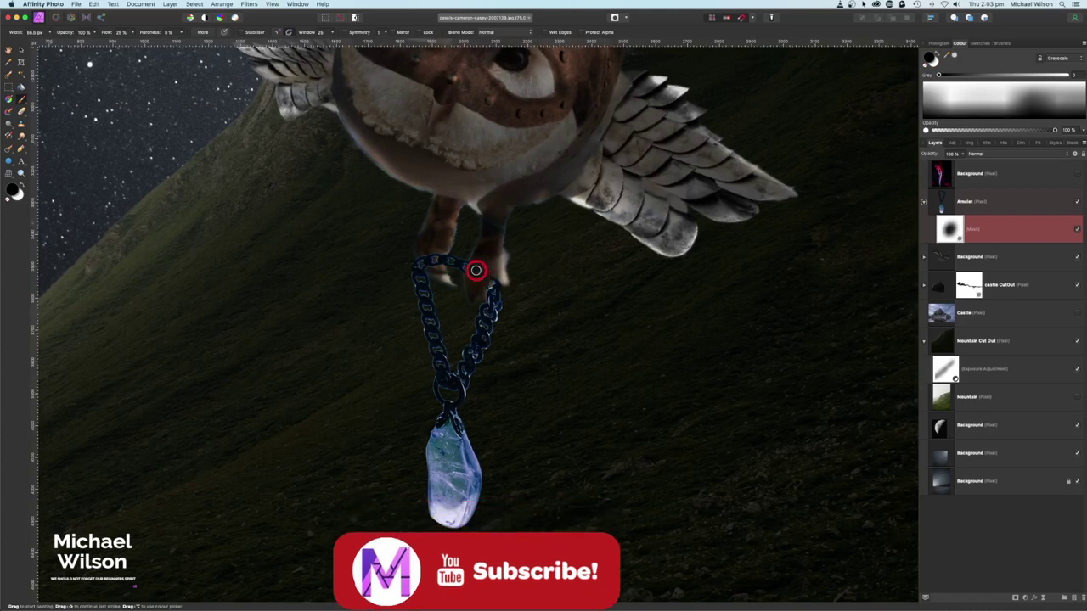
- Mask out the chain top where it overlaps the owl's talons
drag(494, 278, 493, 277)
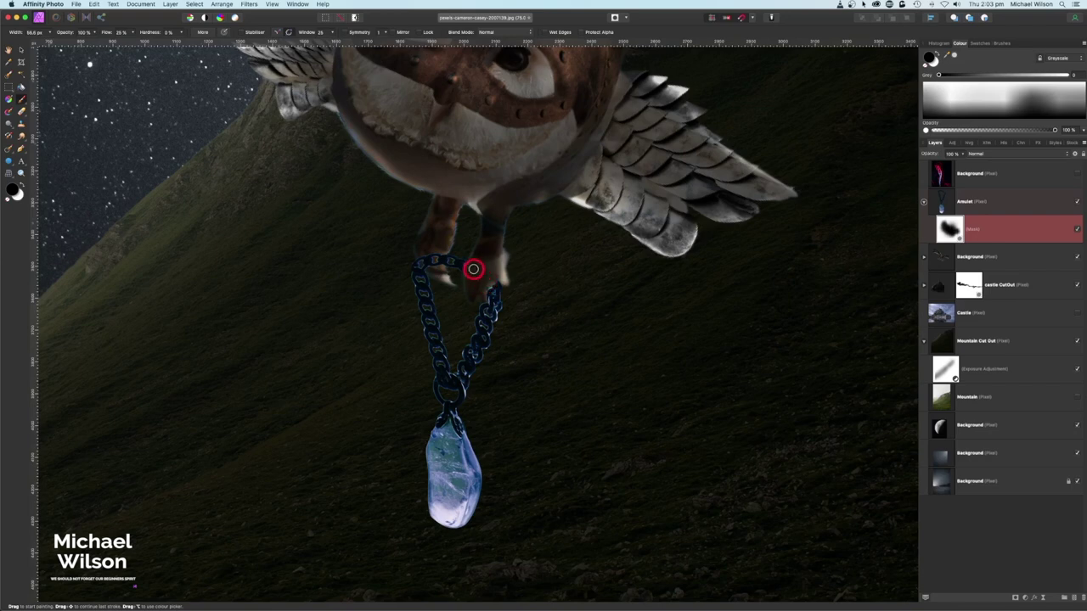
drag(475, 271, 491, 274)
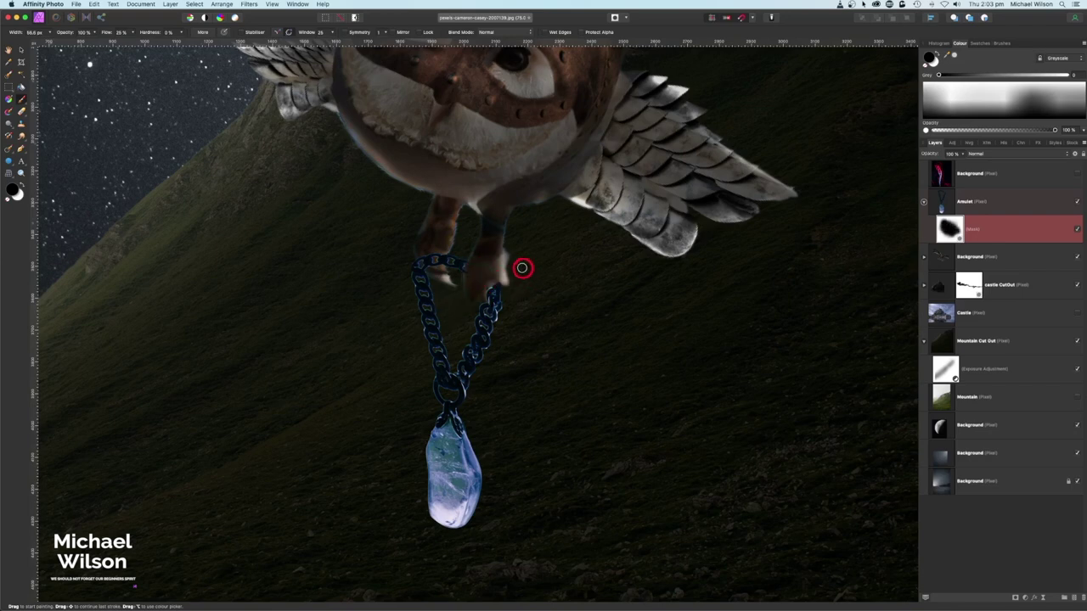
mouse_move(494, 278)
mouse_down()
mouse_move(443, 268)
mouse_move(439, 256)
mouse_move(424, 263)
mouse_move(442, 264)
mouse_move(426, 261)
mouse_move(441, 254)
mouse_move(505, 278)
mouse_move(477, 278)
mouse_up()
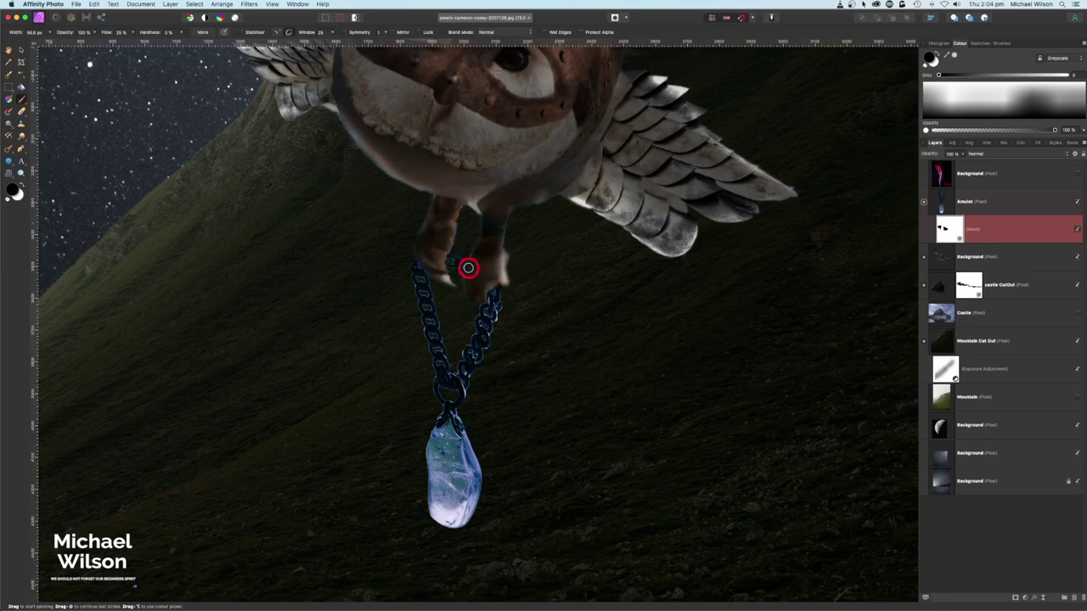
mouse_move(469, 267)
mouse_down()
mouse_move(512, 280)
mouse_move(436, 250)
mouse_move(470, 303)
mouse_up()
click(548, 320)
key(super+0)
click(515, 388)
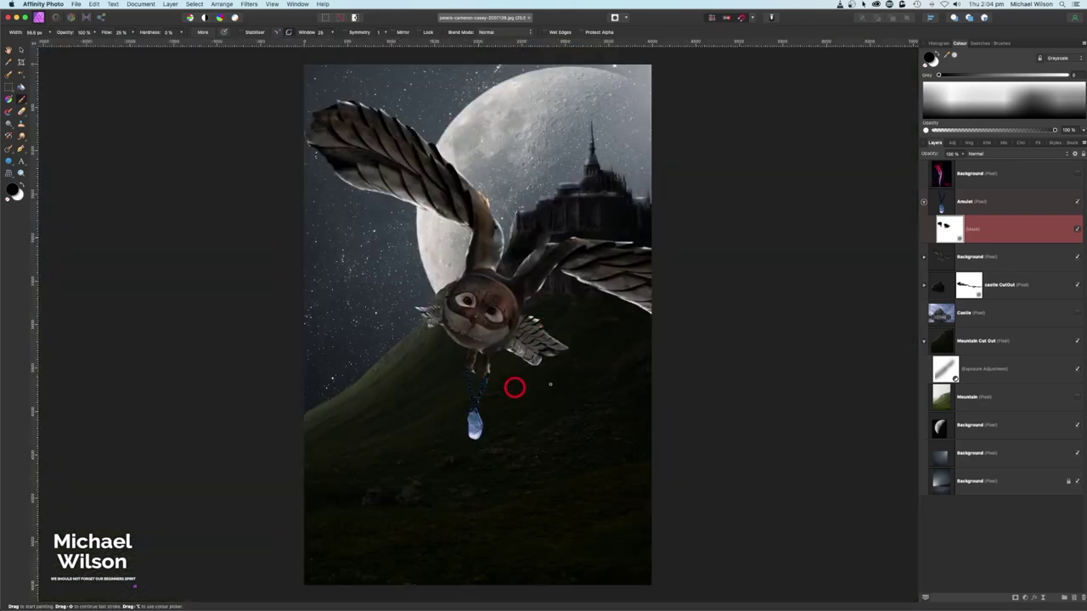
- Add a pixel layer inside Amulet and choose bright green in the Colour Chooser
click(940, 204)
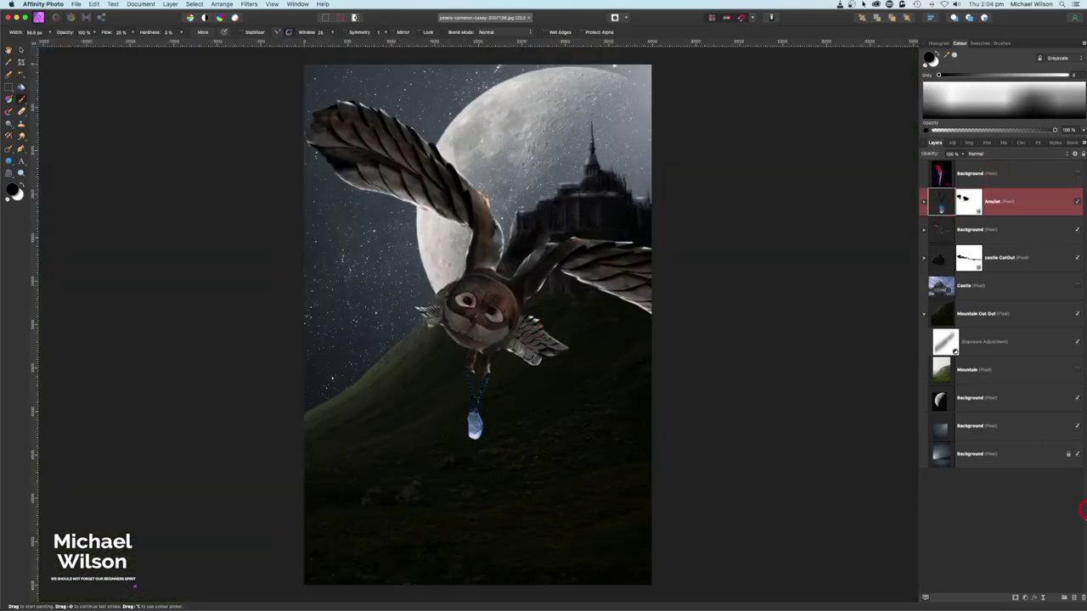
click(1080, 586)
drag(981, 199, 964, 229)
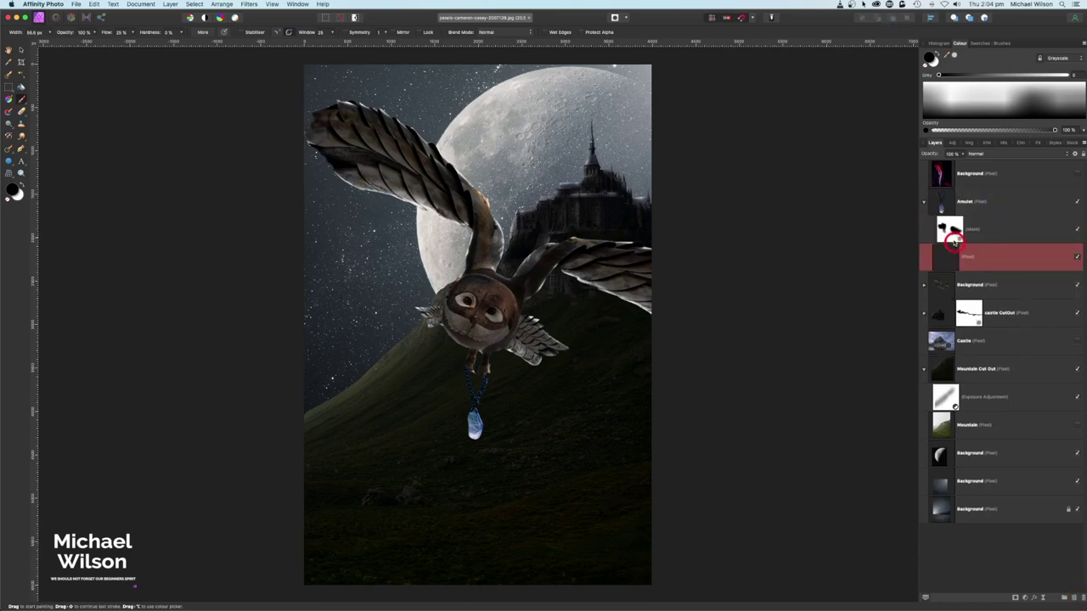
click(928, 60)
click(930, 60)
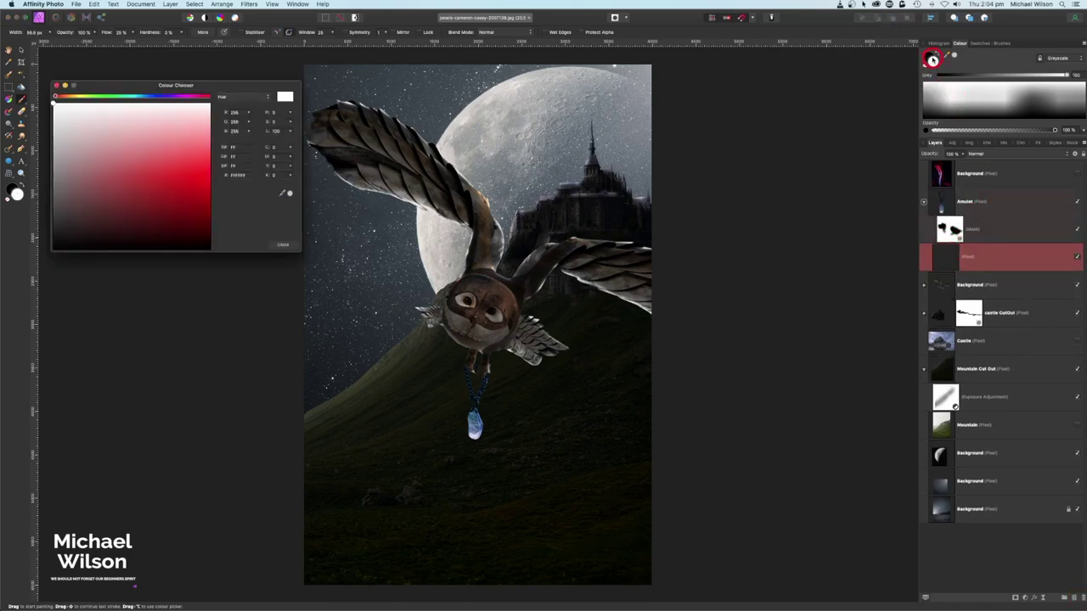
click(103, 97)
click(201, 169)
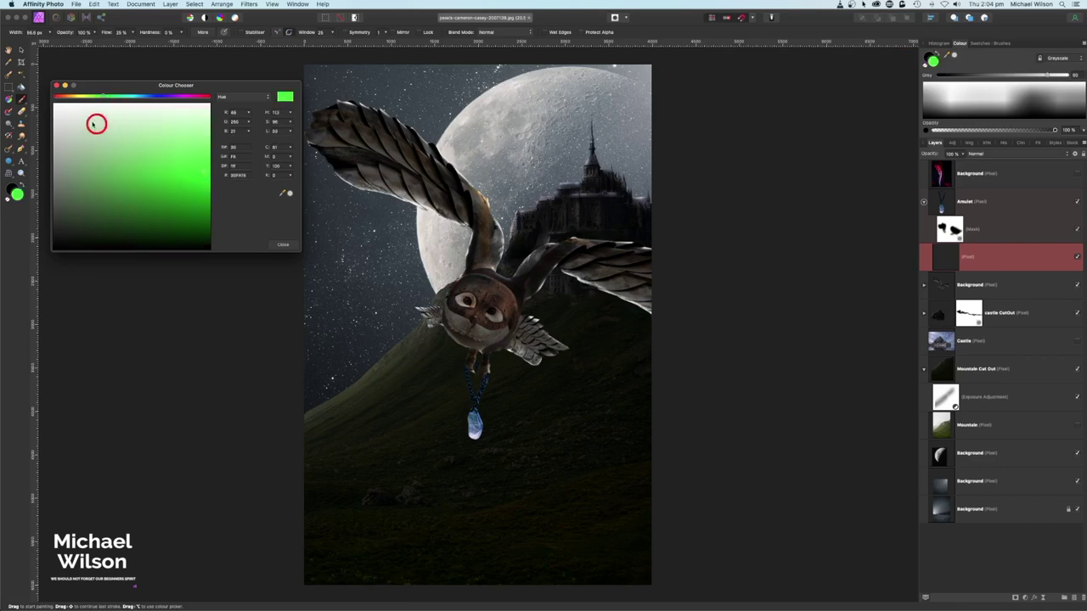
- Flood fill the amulet green and set that layer to Overlay
click(21, 86)
click(478, 424)
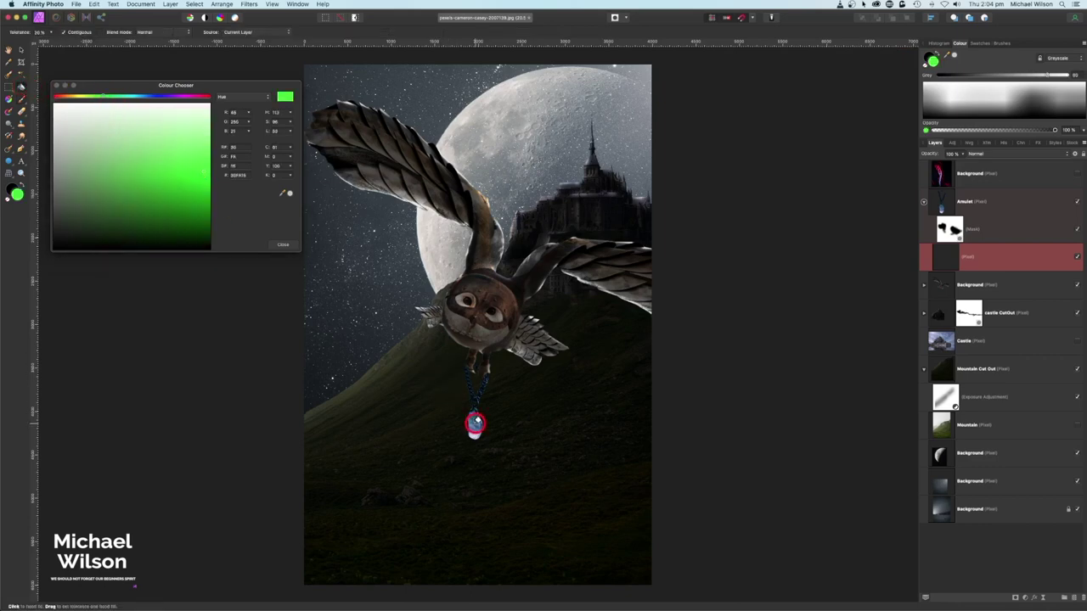
click(997, 171)
click(991, 156)
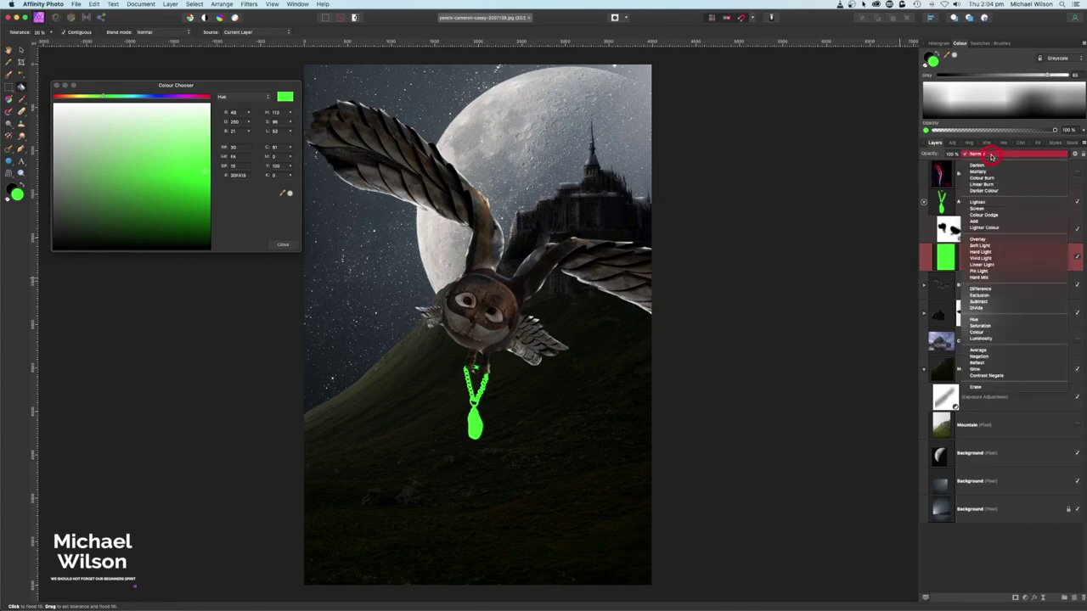
click(983, 242)
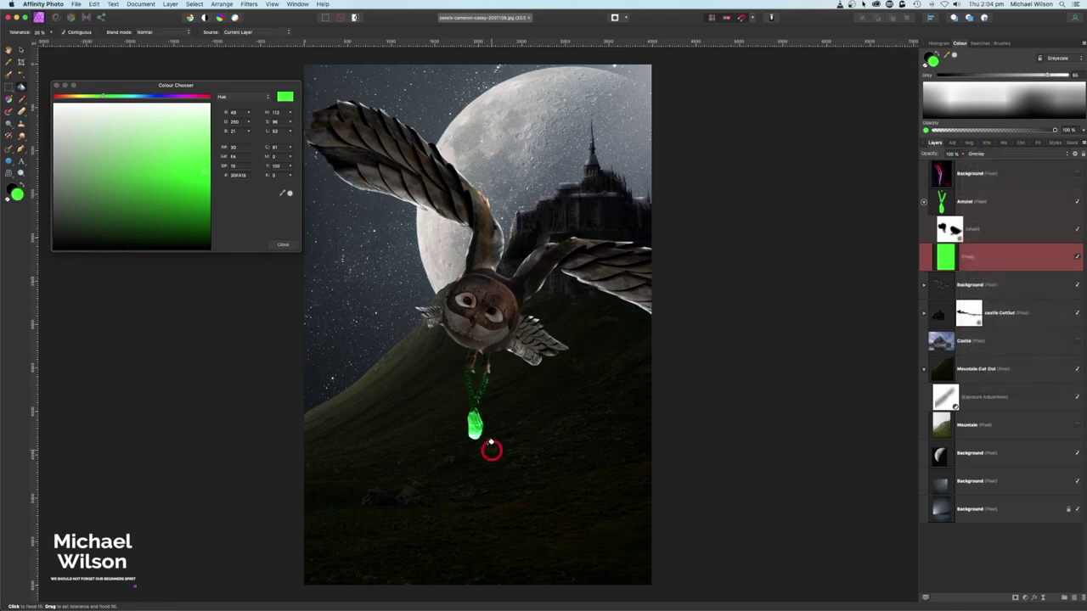
click(105, 61)
- Add a new empty pixel layer above the Amulet layer
click(59, 90)
click(1048, 586)
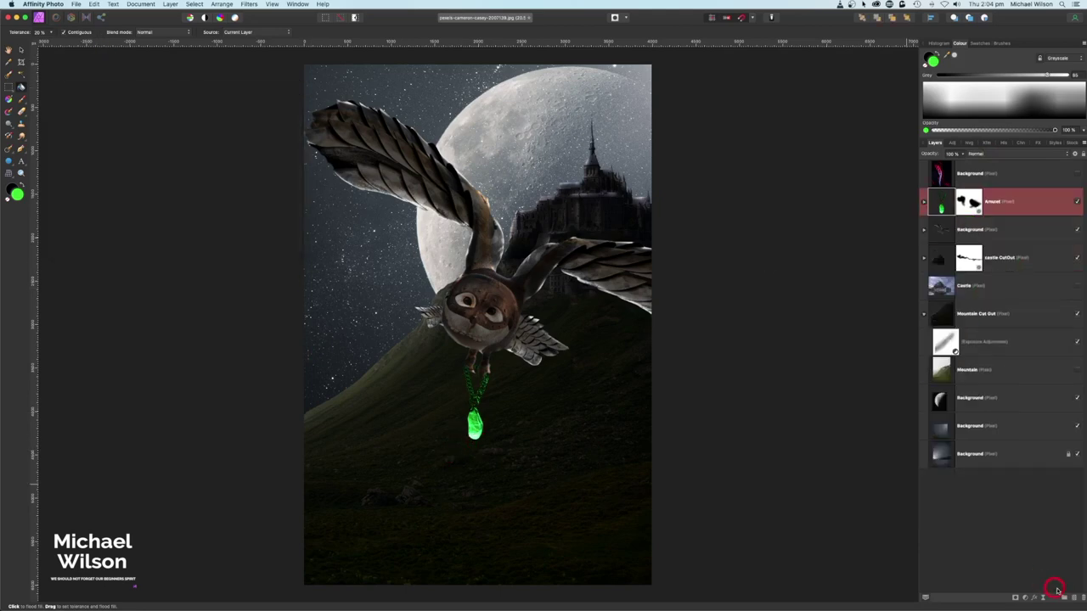
click(1074, 598)
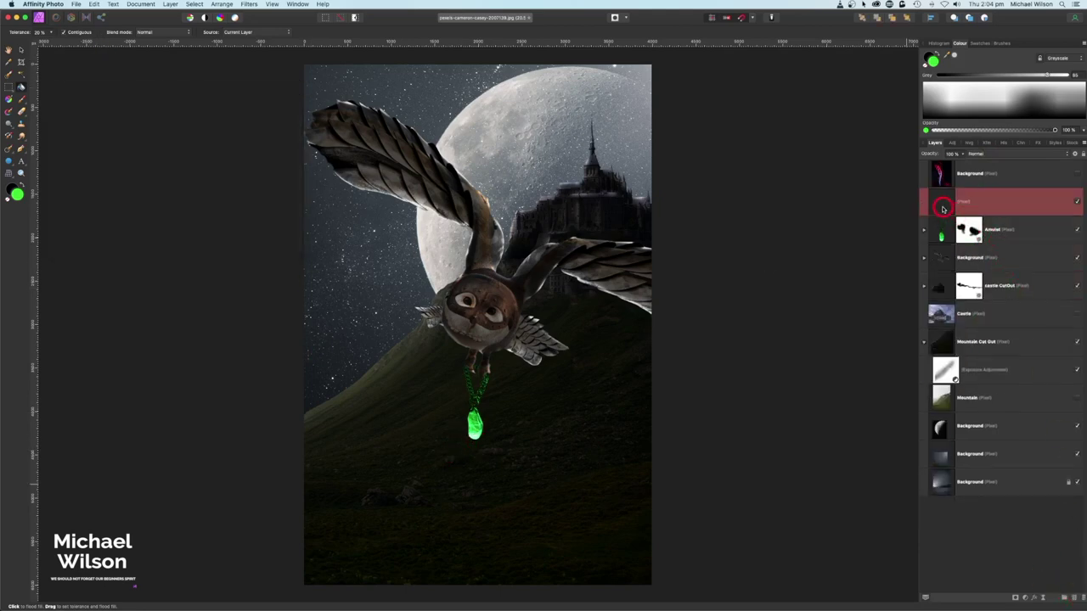
- Set the new glow layer to Overlay, place it below Amulet, and pick a large Paint Brush
click(994, 156)
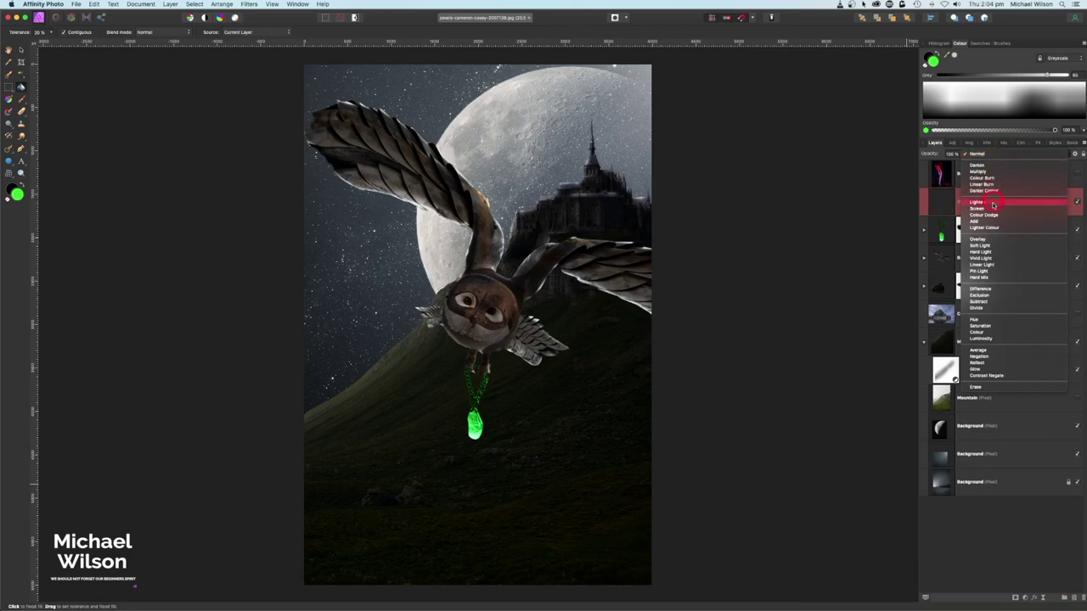
click(984, 239)
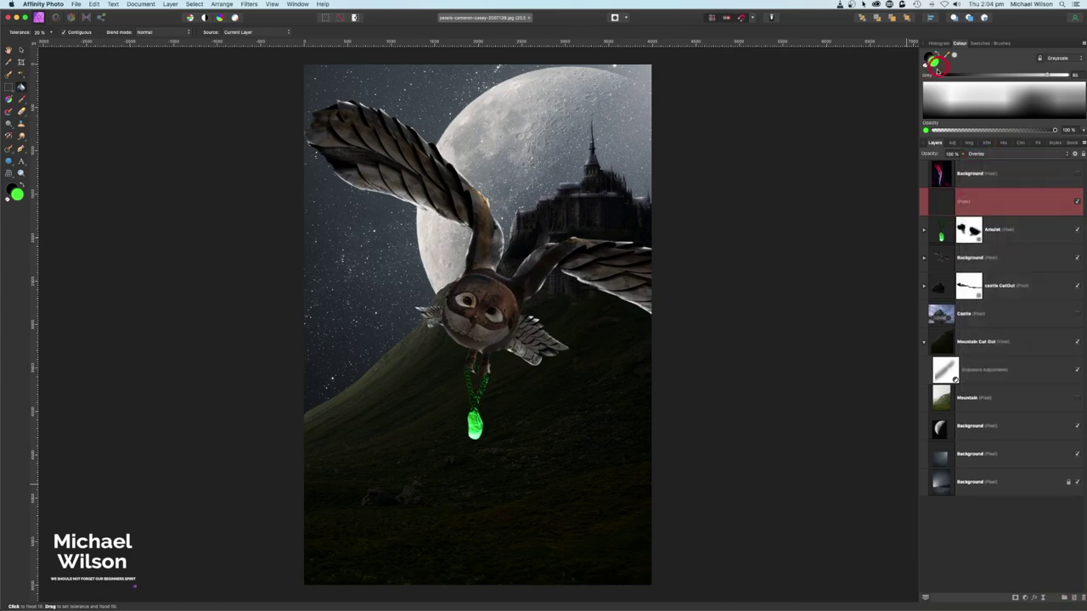
click(23, 102)
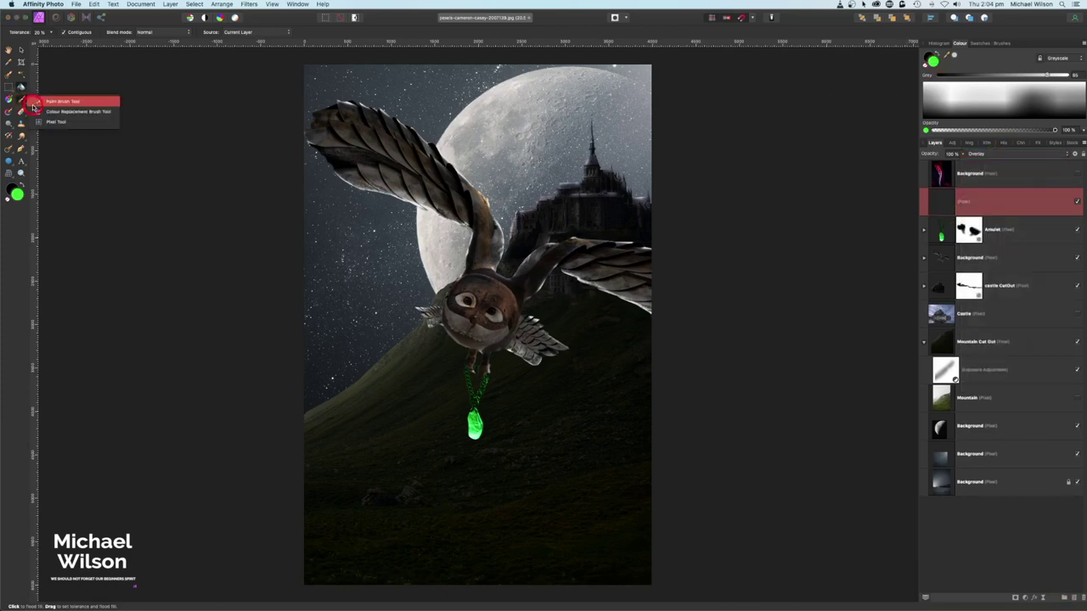
click(85, 99)
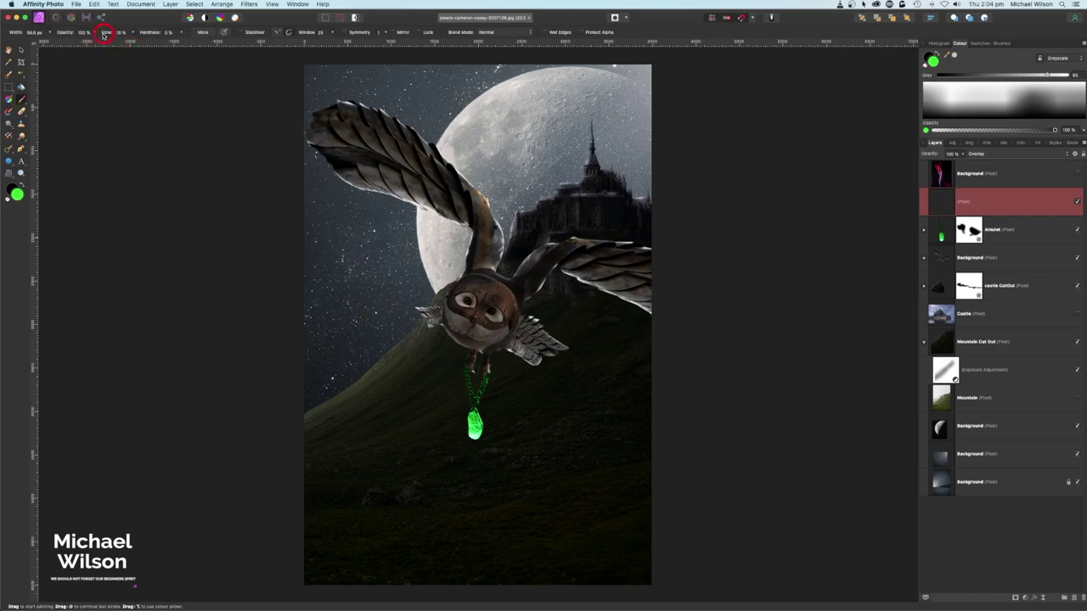
key(bracketright)
key(bracketright)
key(bracketright)
key(bracketright)
key(bracketright)
key(bracketright)
key(bracketright)
key(bracketright)
drag(991, 205, 991, 241)
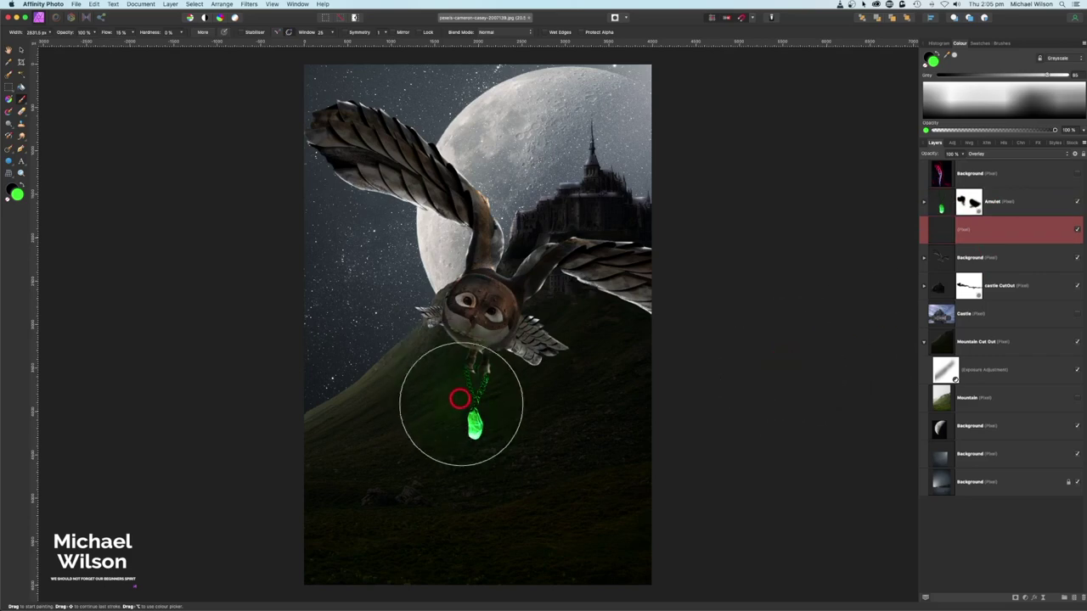
- Paint soft green glow around the amulet, along the right wing and the owl's left side
mouse_move(506, 408)
mouse_down()
mouse_move(510, 381)
mouse_move(483, 417)
mouse_move(480, 399)
mouse_up()
key(bracketleft)
key(bracketleft)
key(bracketleft)
key(bracketleft)
key(bracketleft)
key(bracketleft)
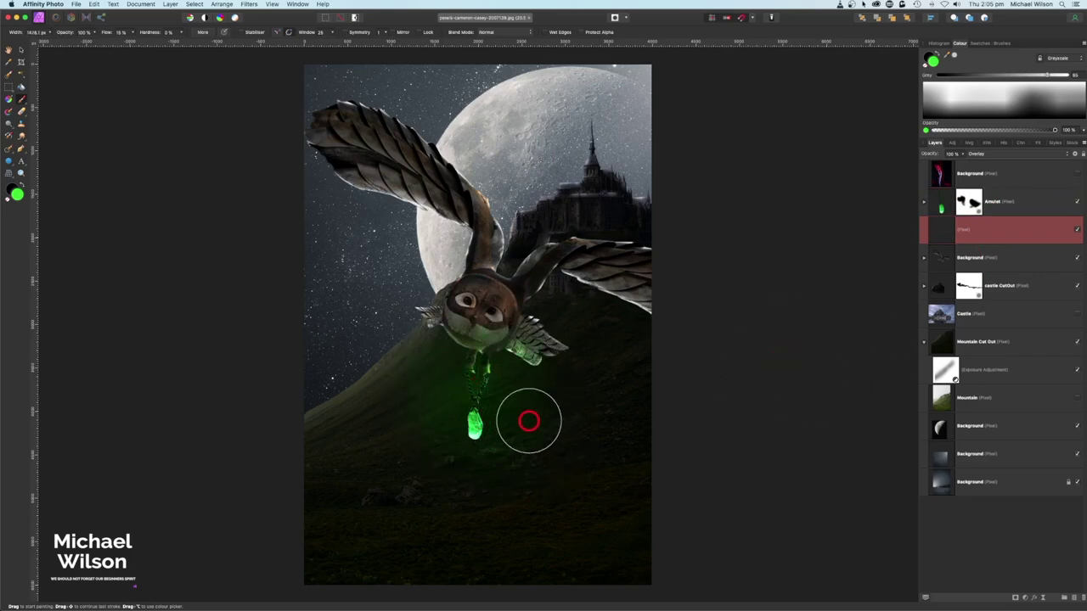
key(bracketleft)
key(bracketleft)
key(bracketleft)
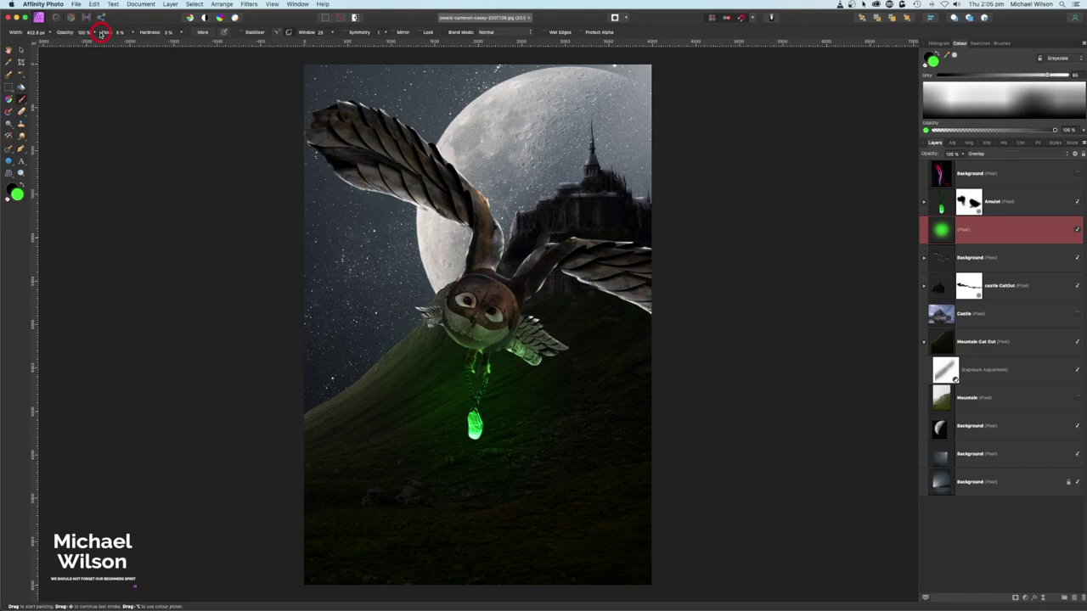
drag(565, 267, 640, 303)
drag(427, 323, 429, 315)
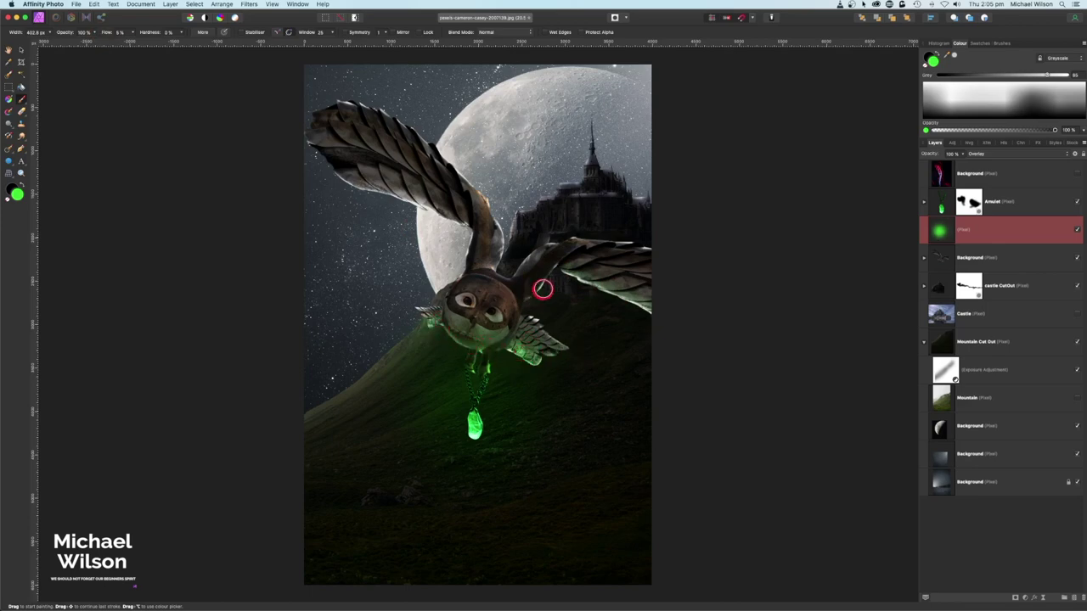
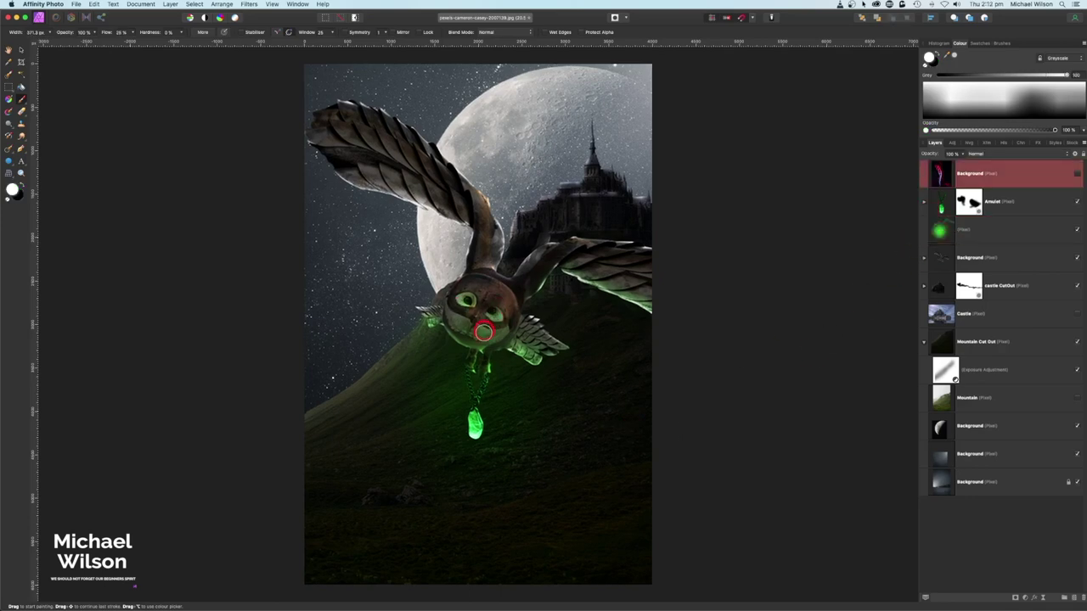
- Show the red smoke layer and set its blend mode to Screen
click(1077, 174)
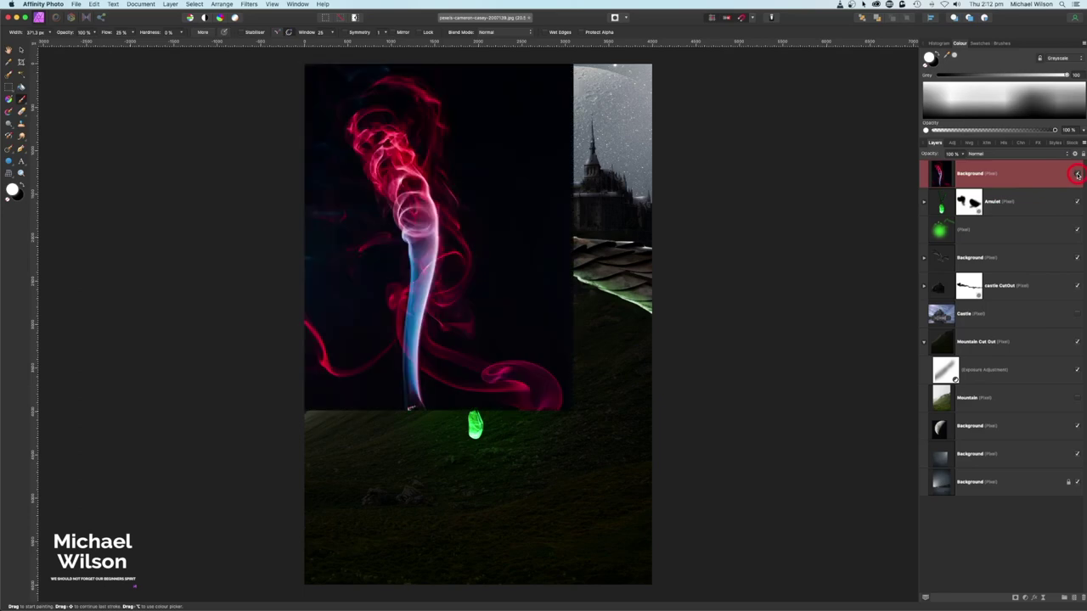
click(983, 155)
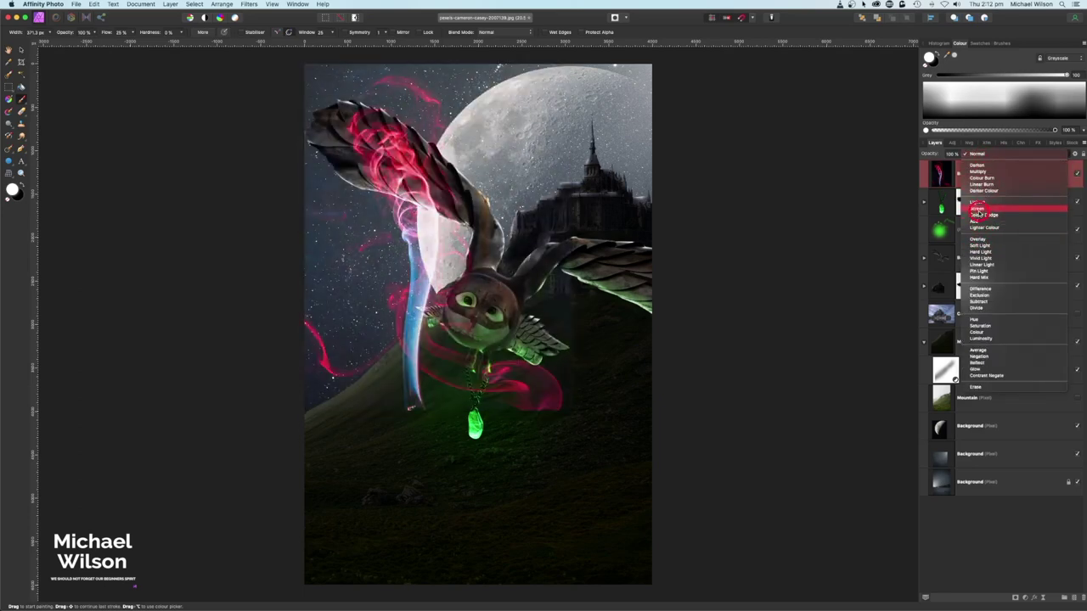
click(977, 208)
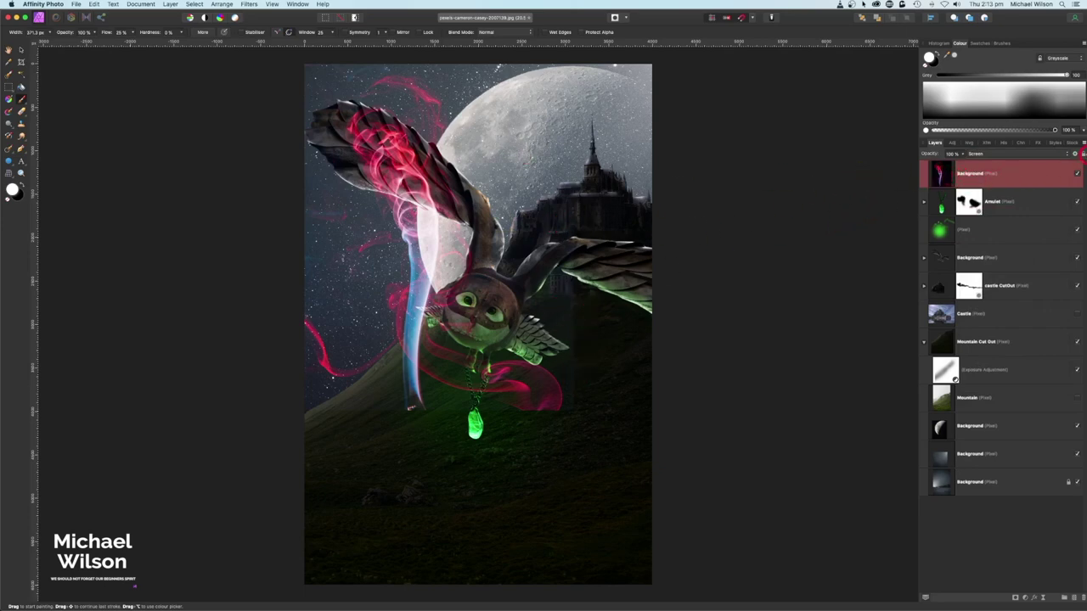
- In Blend Options, lower the source range's left node to 50% to fade the smoke's dark tones
click(1075, 156)
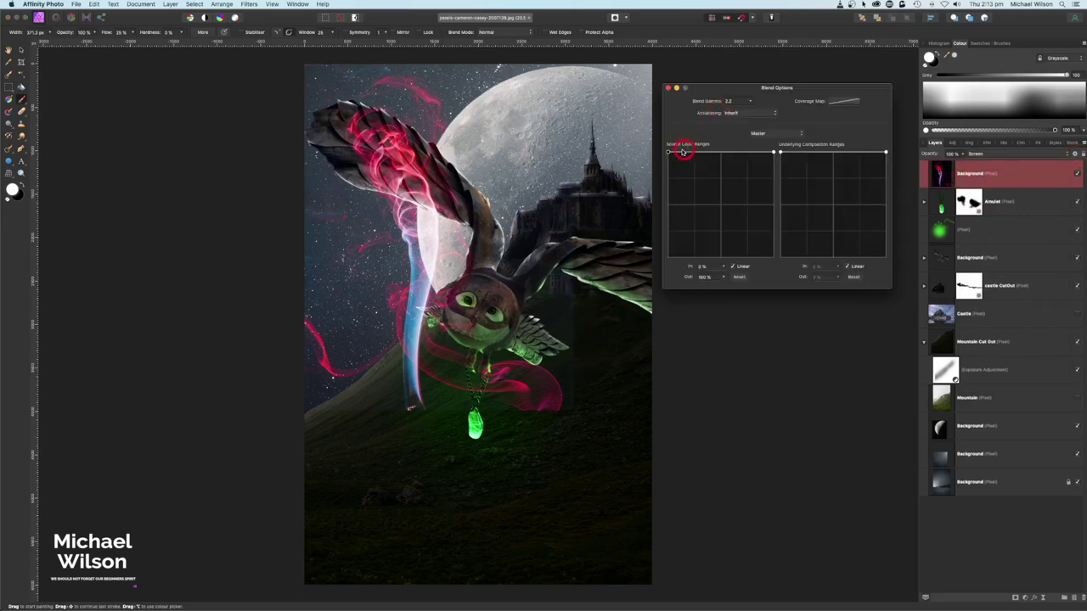
drag(669, 153, 670, 204)
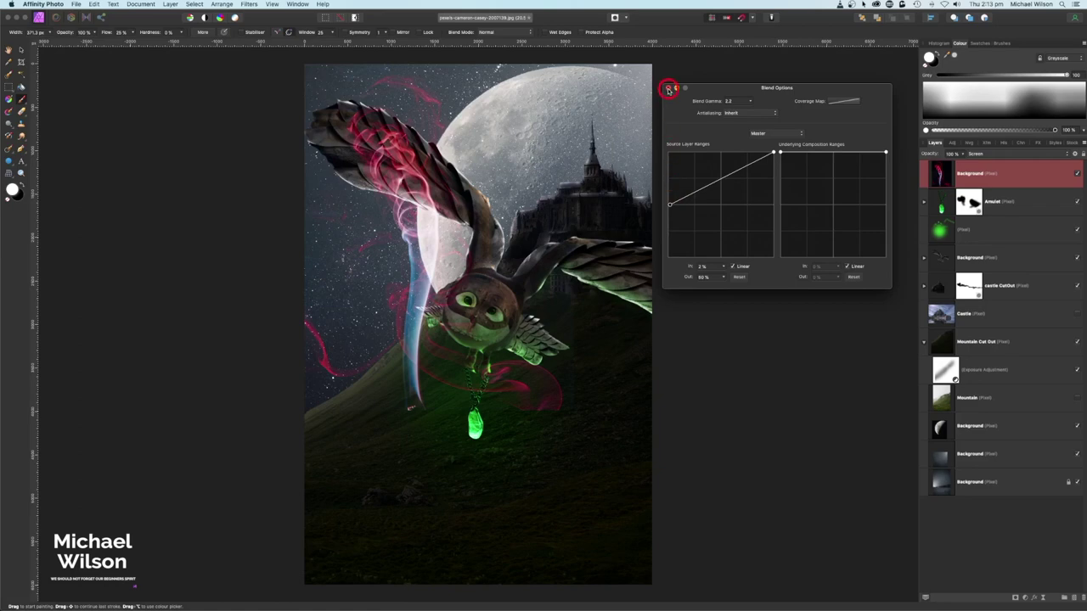
click(668, 88)
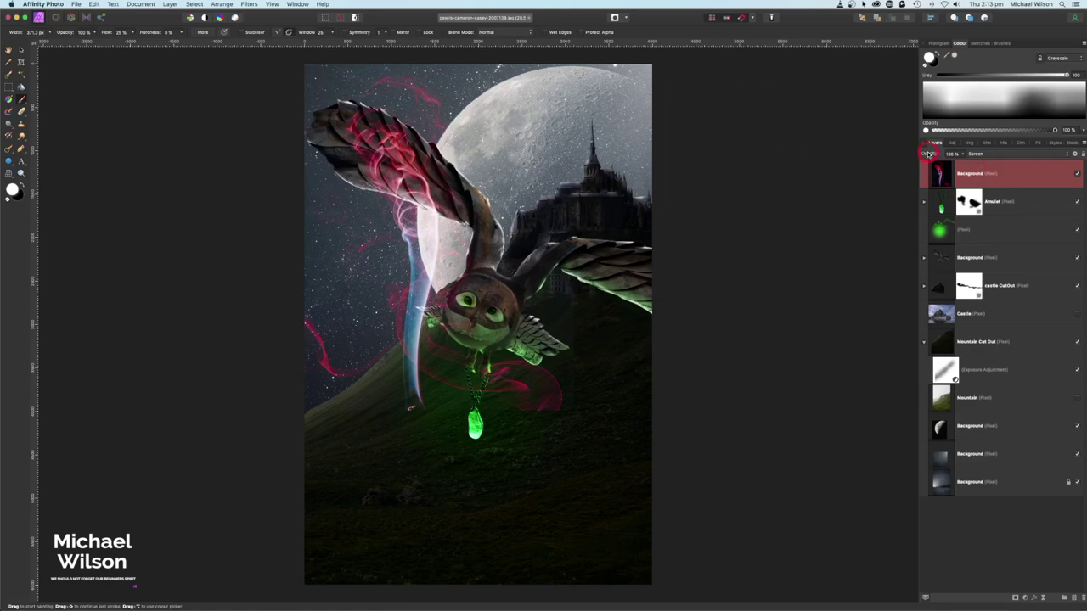
click(1031, 599)
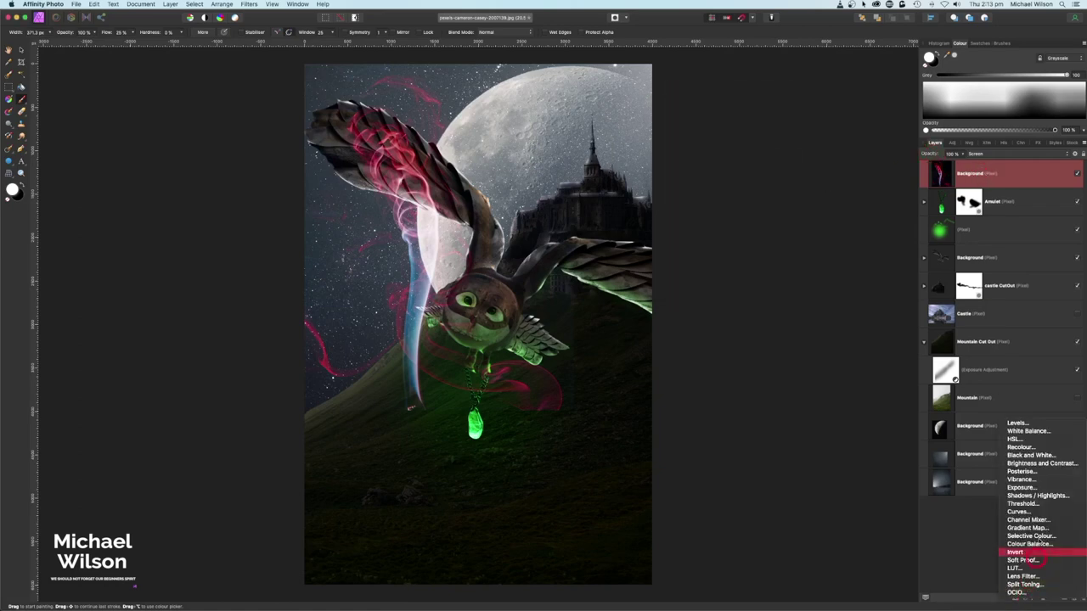
- Add a Recolour adjustment nested in the smoke layer with Hue shifted to about 86° green
click(1022, 446)
drag(1006, 186, 941, 204)
drag(737, 366, 777, 371)
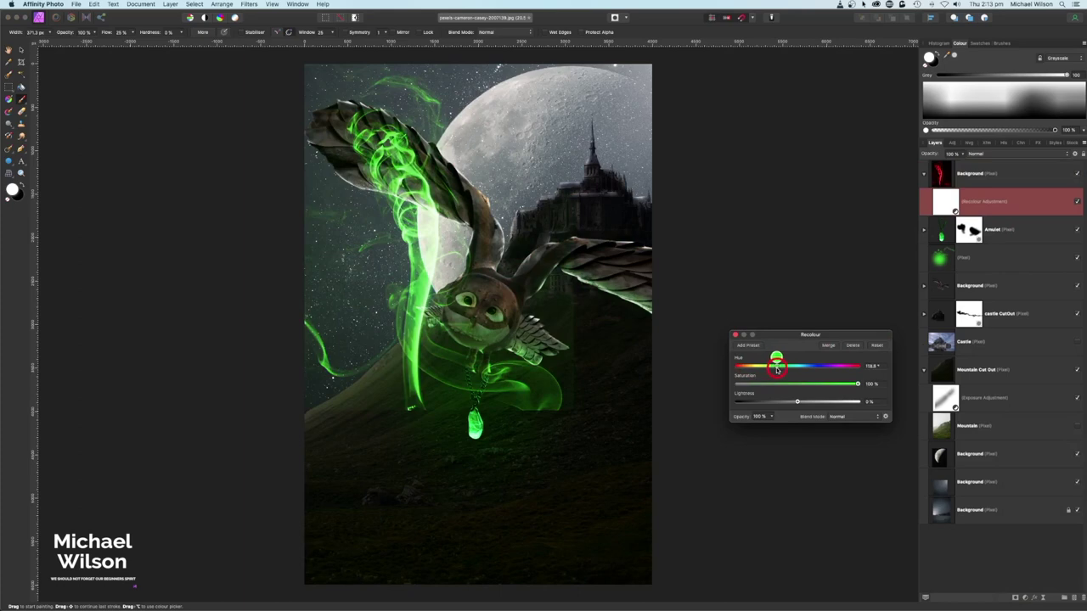
click(735, 335)
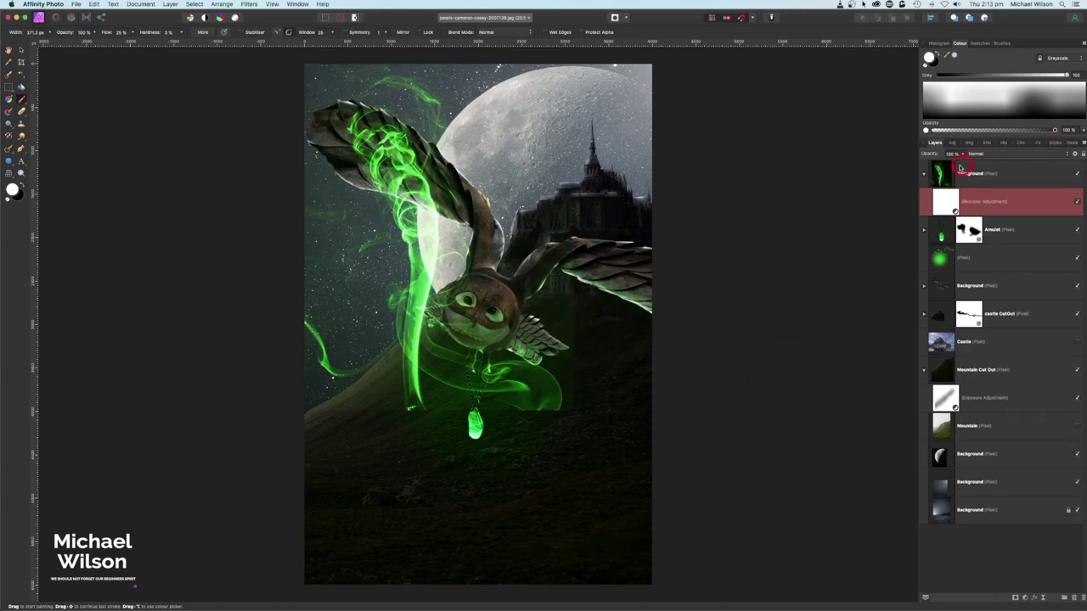
- Lower the smoke's source blend range start node to 11% output
click(923, 173)
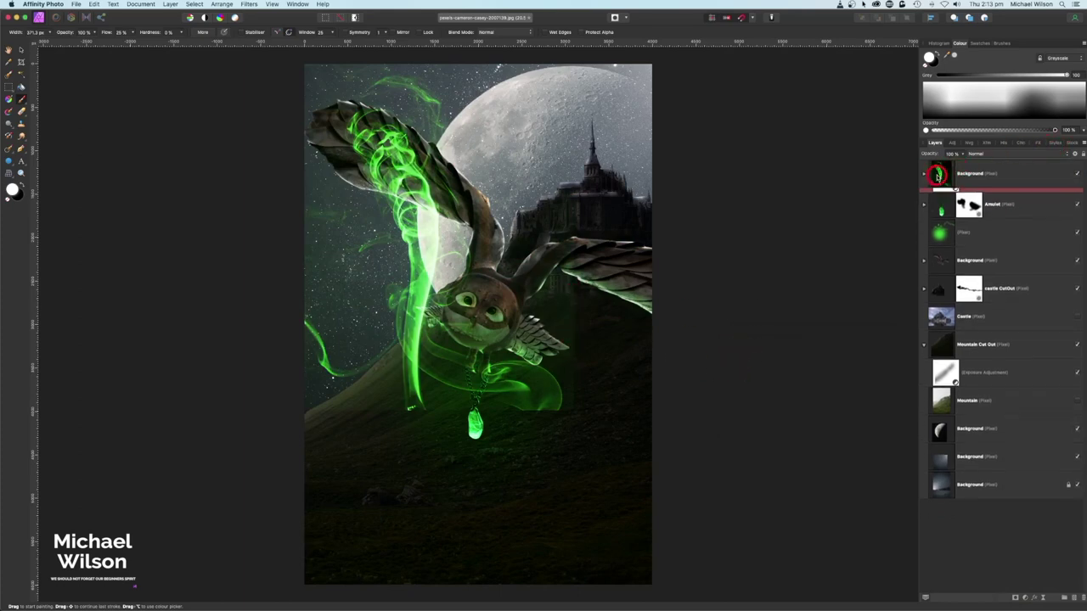
click(1074, 156)
click(669, 208)
drag(669, 215, 670, 246)
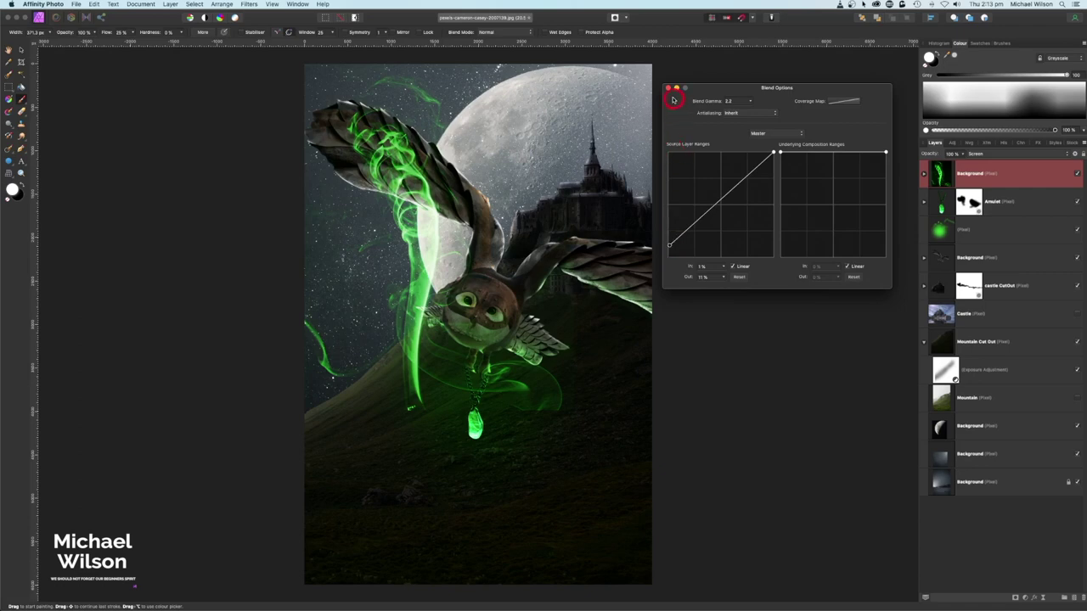
click(668, 89)
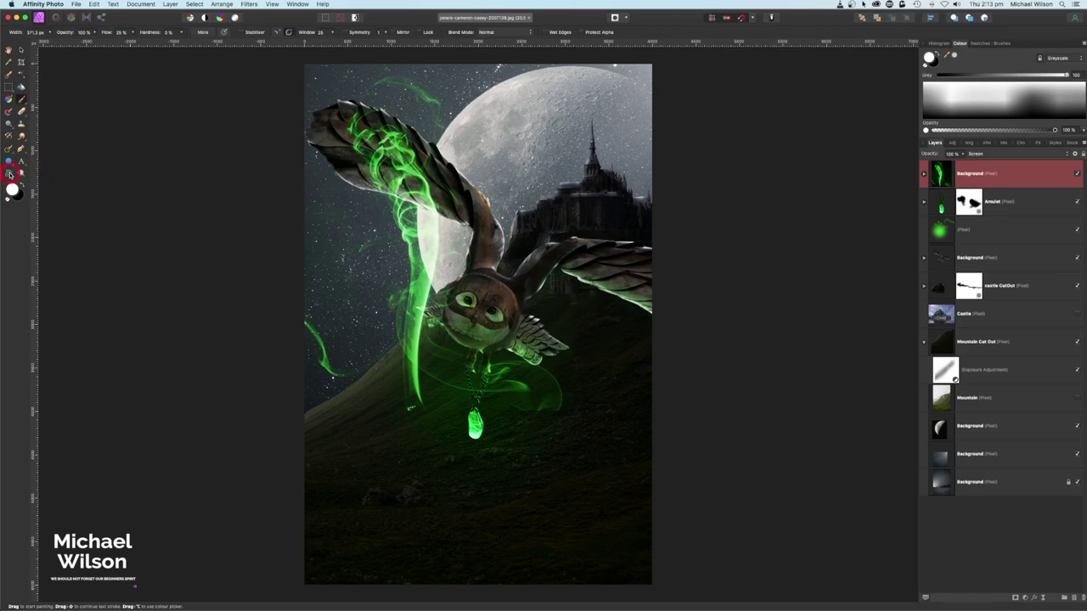
- Rotate the smoke counter-clockwise with the Move tool and nudge it slightly left
key(v)
drag(438, 52, 381, 252)
drag(539, 198, 527, 194)
- Mesh-warp the smoke's edges to curl around the owl toward the amulet and apply
click(27, 177)
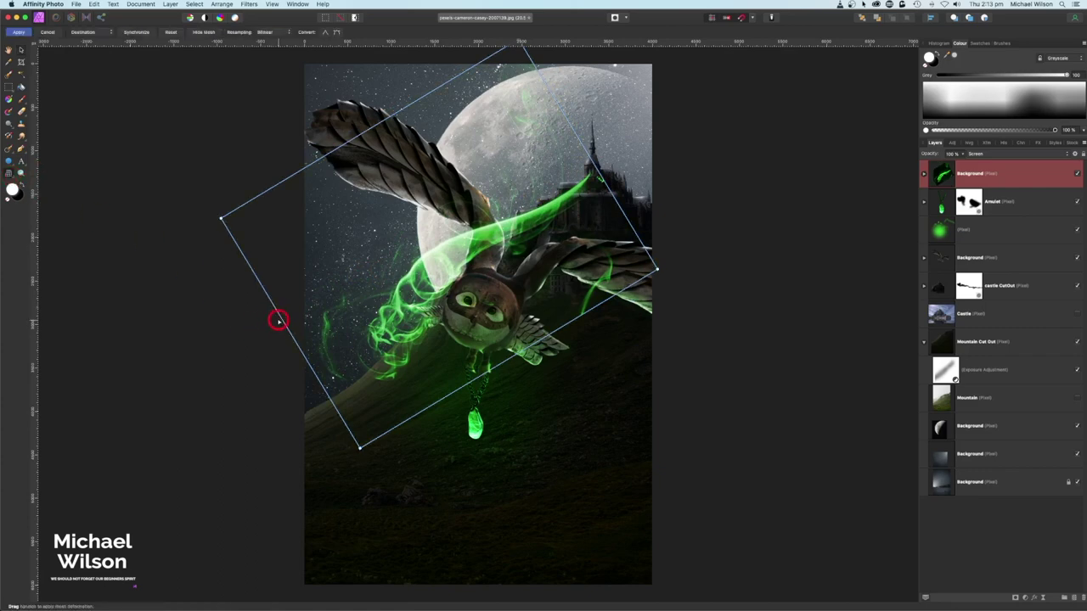
drag(281, 321, 342, 354)
drag(478, 368, 526, 407)
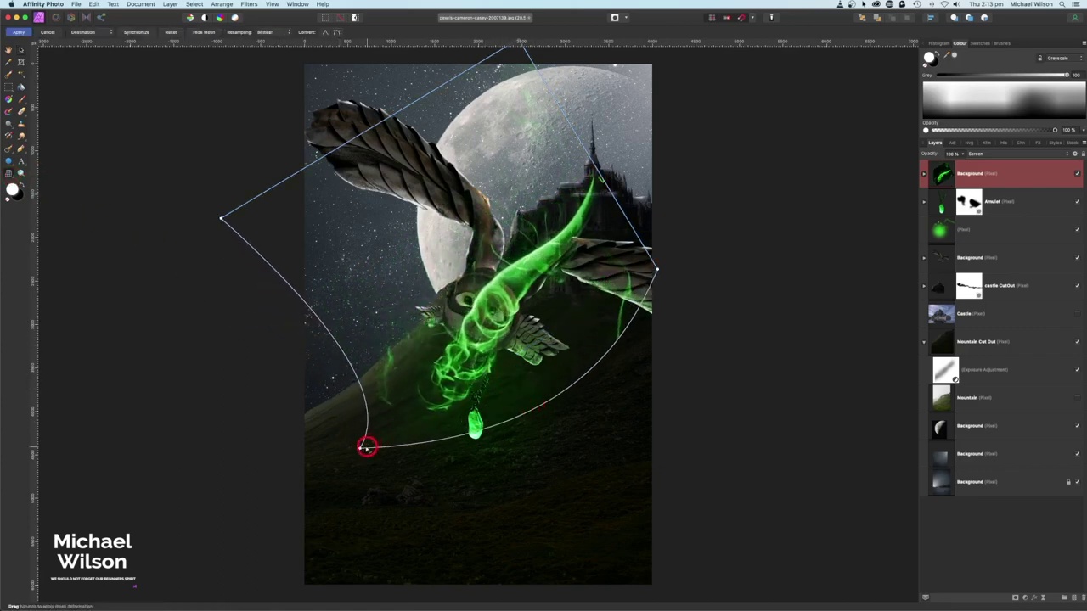
drag(360, 448, 385, 517)
drag(344, 136, 288, 102)
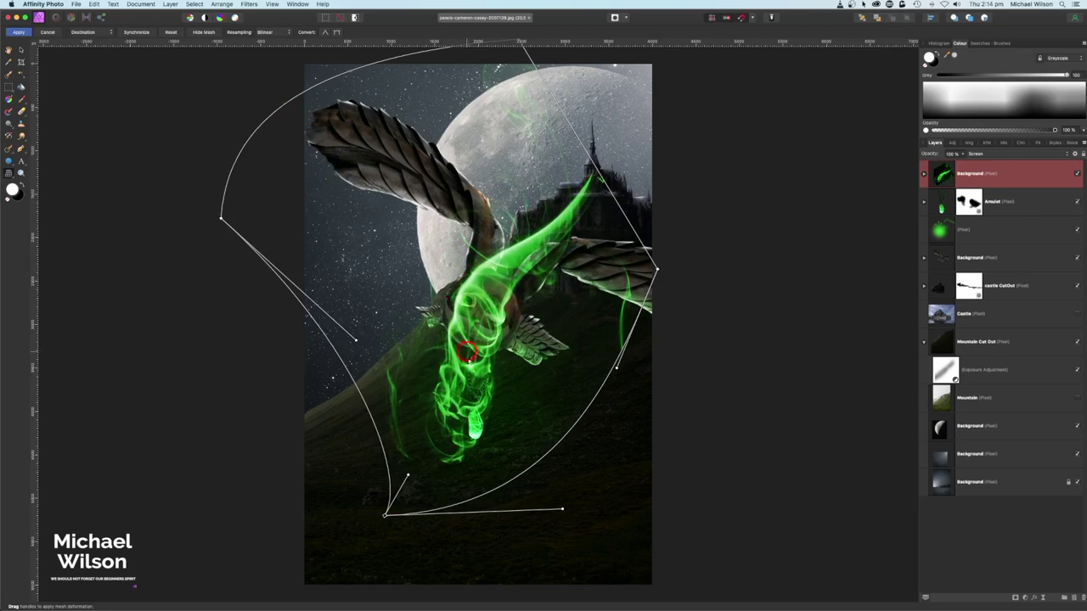
drag(551, 447, 569, 442)
drag(293, 95, 273, 88)
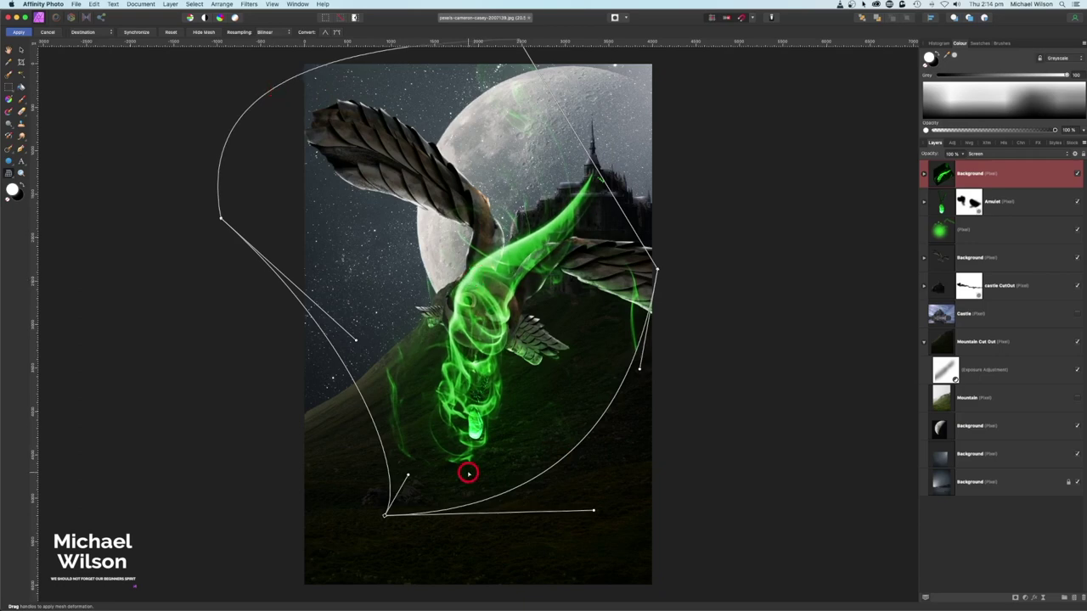
click(21, 32)
click(940, 179)
- Duplicate the green smoke layer with Cmd+J and hide the lower copy
key(super+j)
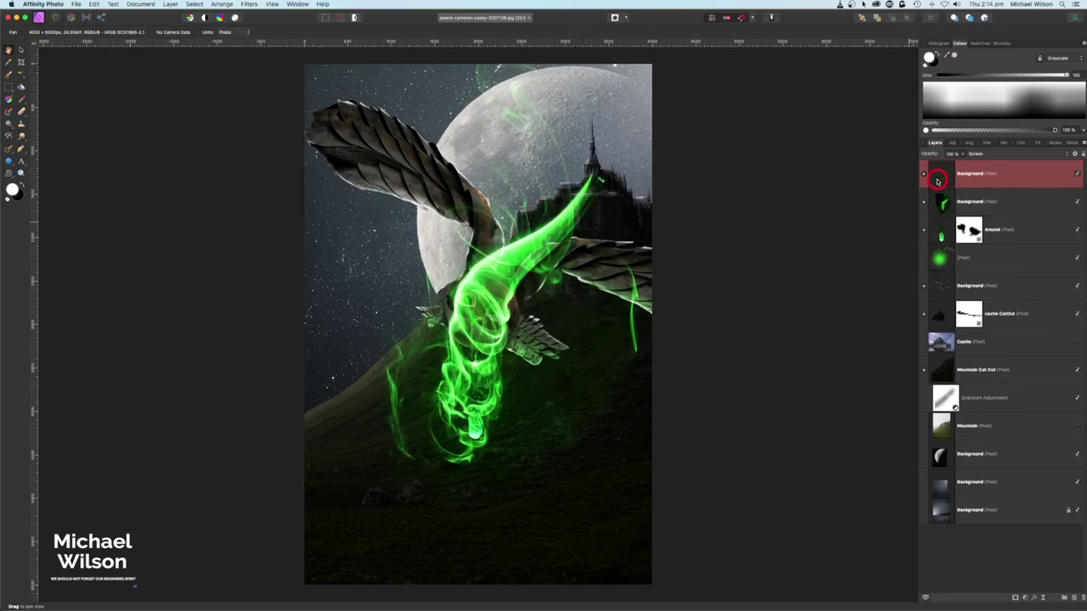
click(1077, 203)
click(1007, 172)
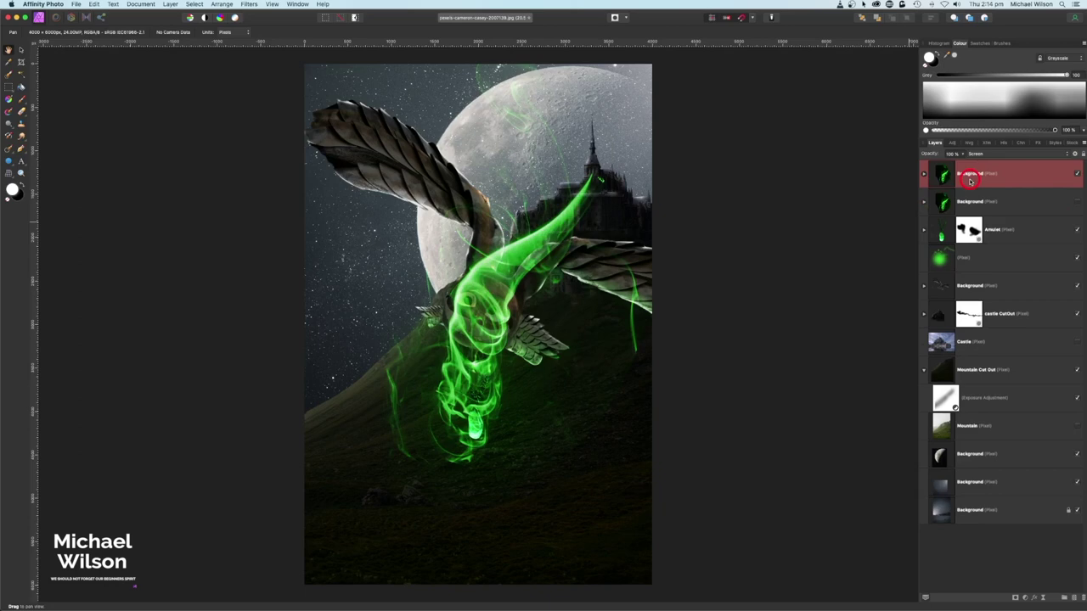
- Add a mask to the top smoke layer and paint black over the glow on the castle
click(1004, 507)
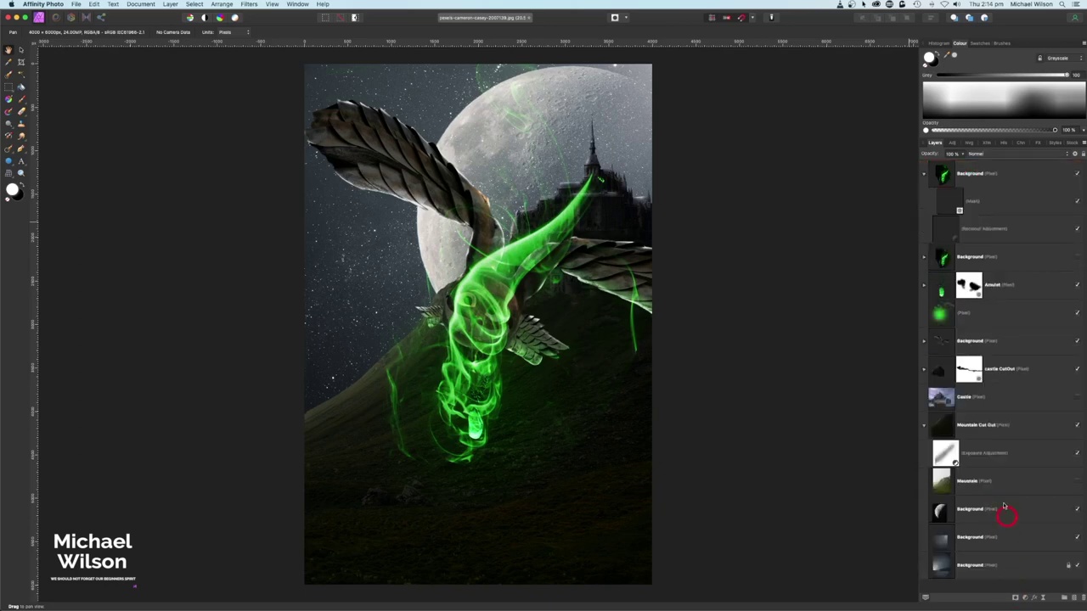
click(956, 202)
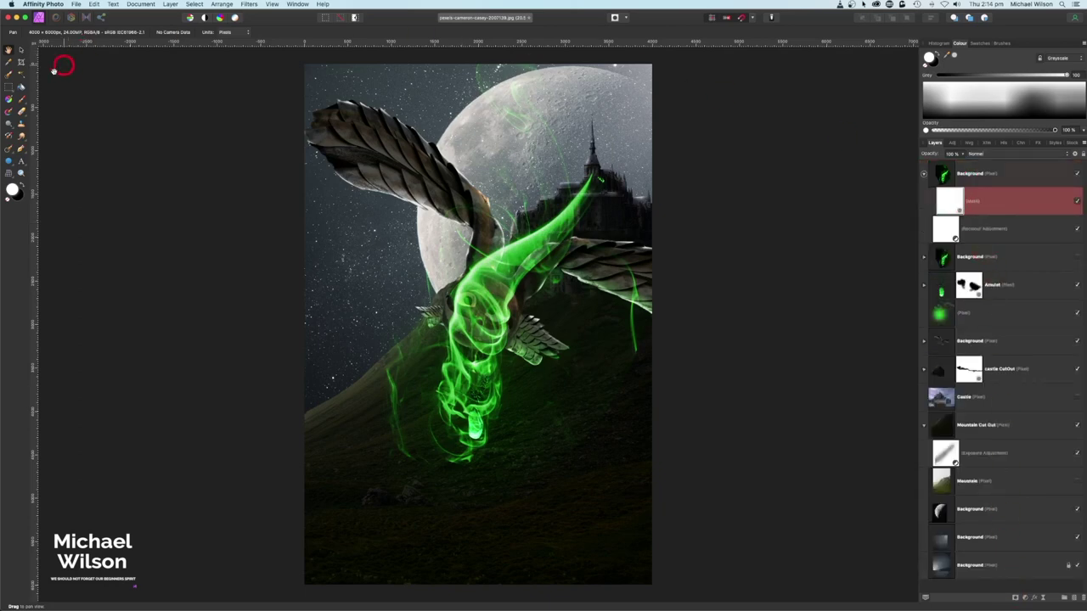
click(22, 99)
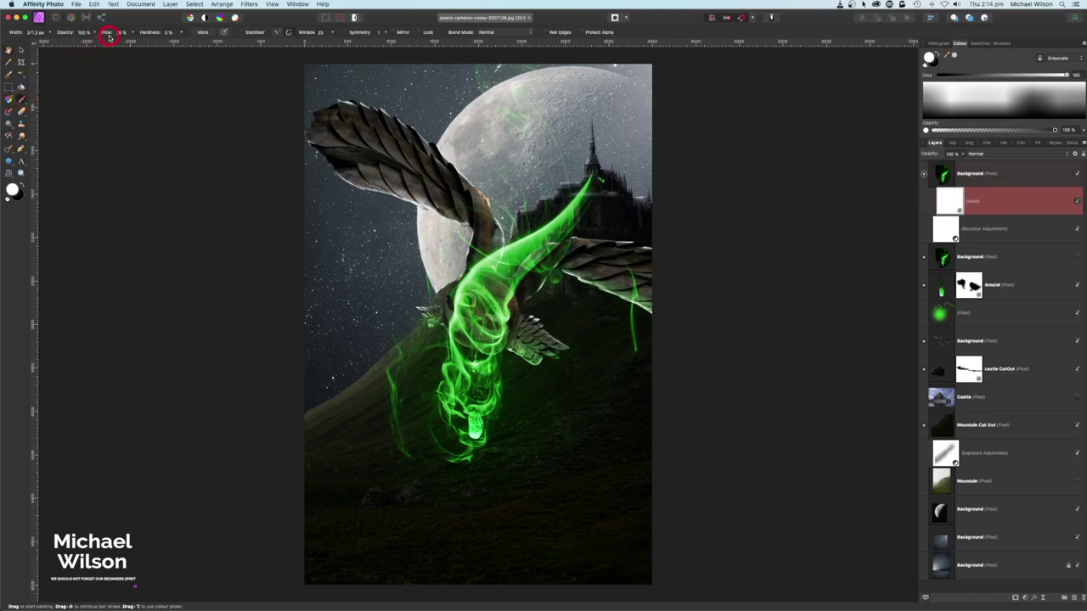
key(x)
scroll(611, 191, down, 2)
mouse_move(598, 166)
mouse_down()
mouse_move(583, 201)
mouse_move(600, 161)
mouse_move(587, 203)
mouse_move(598, 178)
mouse_up()
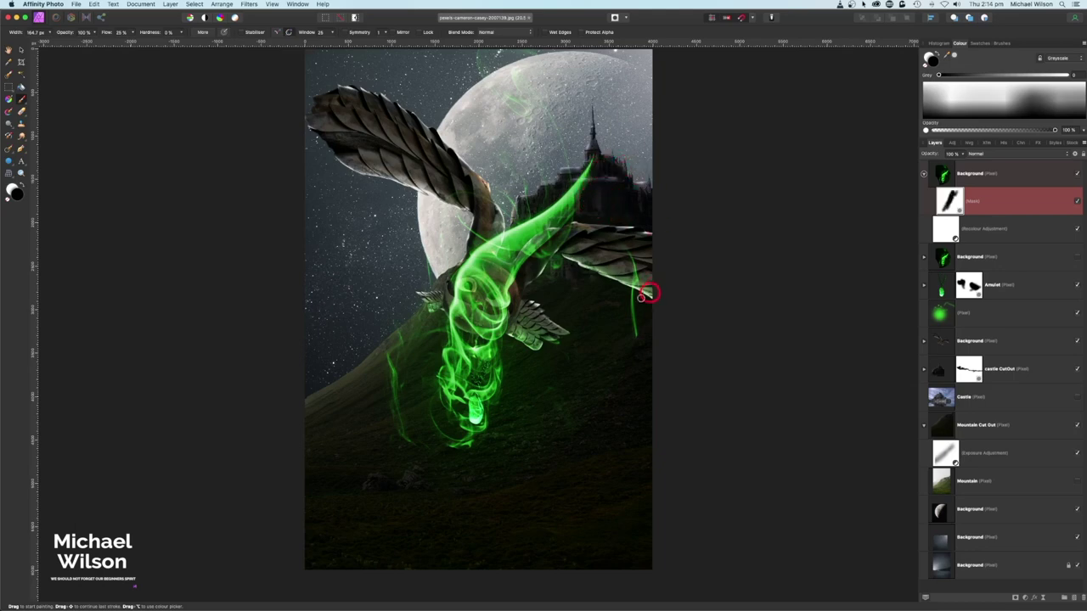
- Mask out the smoke over the owl's face and chin, shrinking the brush to about 150 px
key(super+equal)
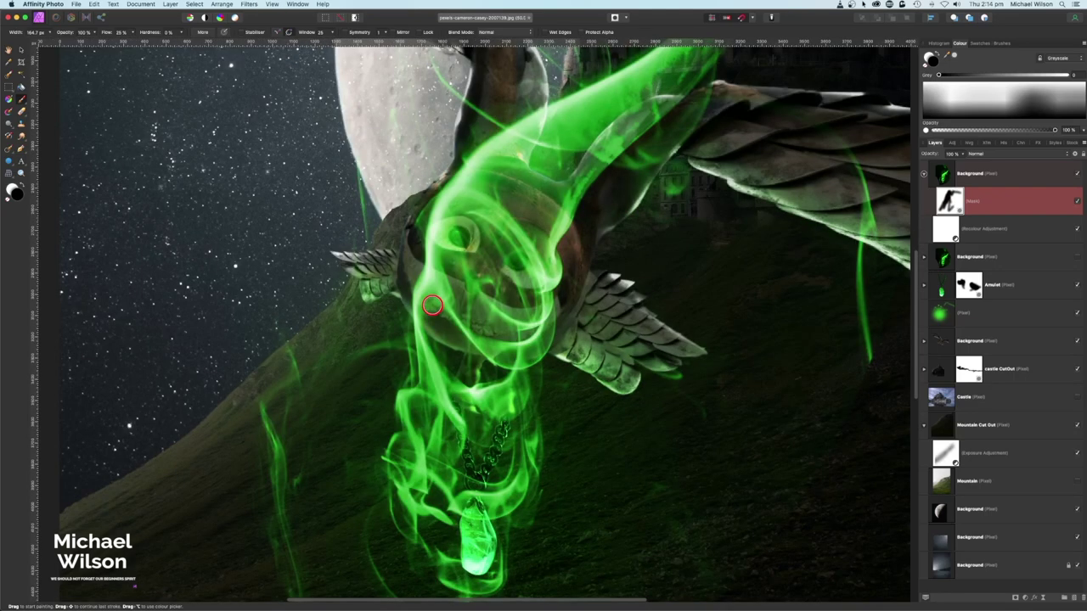
mouse_move(460, 234)
mouse_down()
mouse_move(480, 169)
mouse_move(427, 211)
mouse_move(509, 218)
mouse_move(402, 235)
mouse_move(461, 274)
mouse_move(475, 165)
mouse_move(529, 184)
mouse_move(688, 102)
mouse_move(449, 286)
mouse_move(451, 298)
mouse_move(564, 316)
mouse_move(480, 352)
mouse_up()
drag(436, 444, 444, 354)
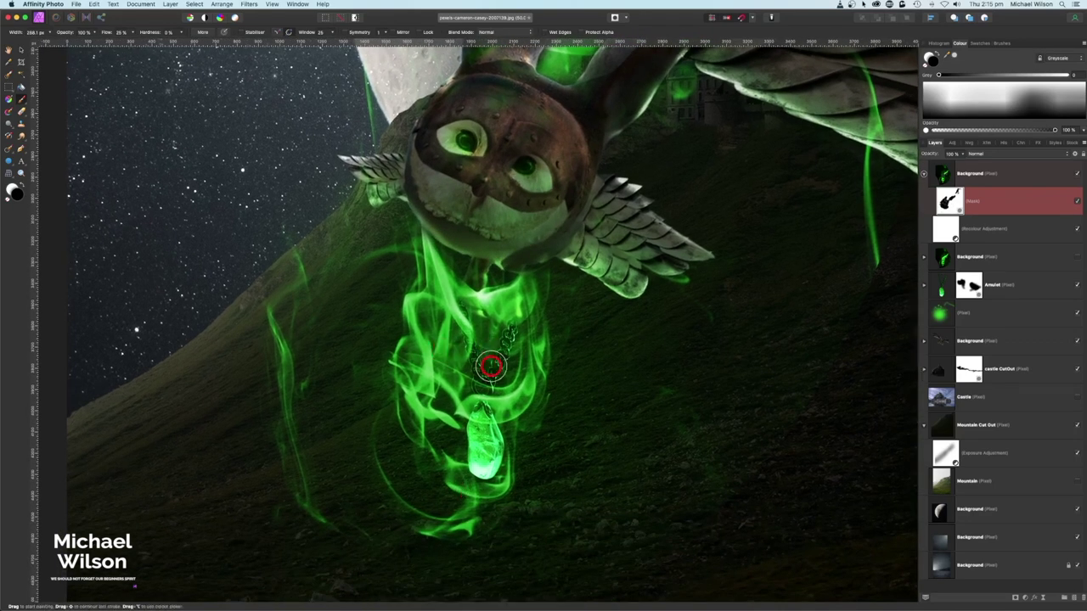
key(bracketleft)
key(bracketleft)
key(bracketleft)
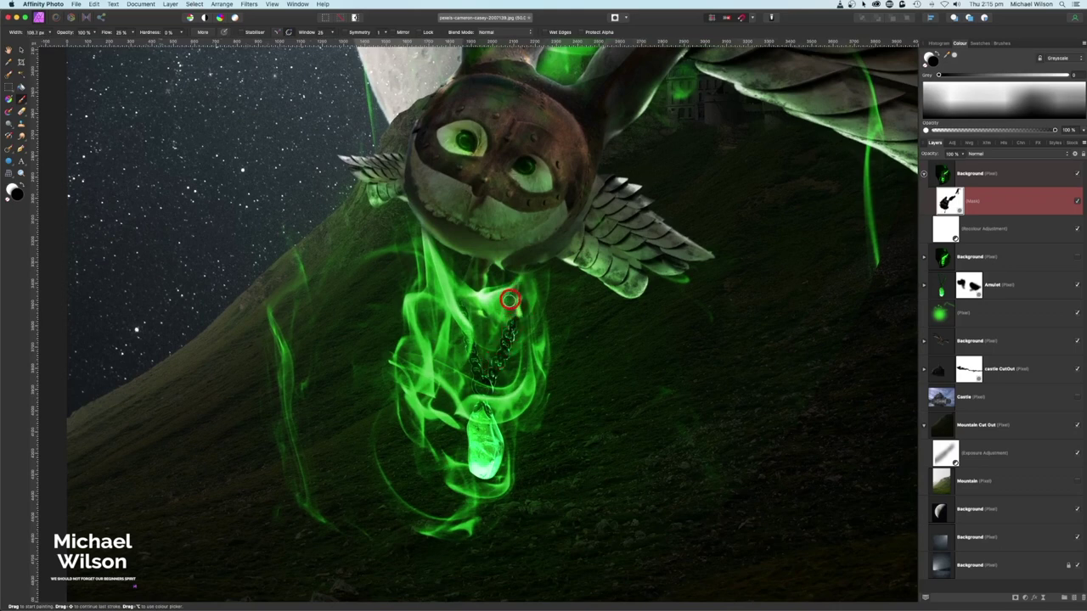
mouse_move(511, 294)
mouse_down()
mouse_move(512, 332)
mouse_move(505, 294)
mouse_move(500, 329)
mouse_move(500, 290)
mouse_move(488, 320)
mouse_move(504, 307)
mouse_move(514, 324)
mouse_move(504, 317)
mouse_move(515, 299)
mouse_move(503, 354)
mouse_move(512, 293)
mouse_move(498, 307)
mouse_move(500, 294)
mouse_move(506, 312)
mouse_move(470, 285)
mouse_move(469, 320)
mouse_move(492, 376)
mouse_move(447, 440)
mouse_move(482, 449)
mouse_up()
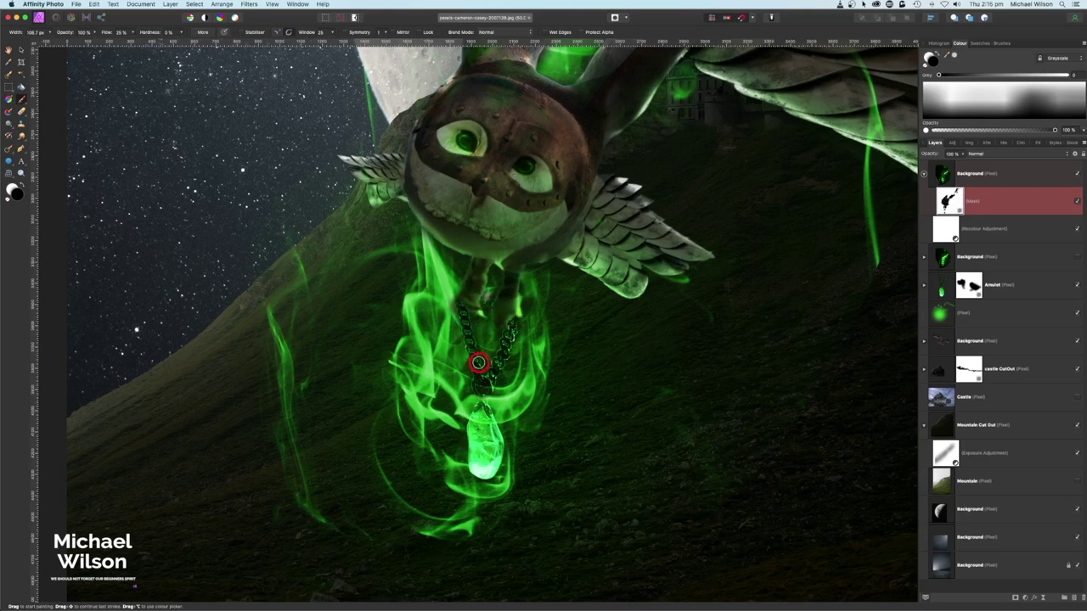
- Paint white on the mask to restore the glow along the amulet chain
key(x)
drag(457, 350, 503, 356)
mouse_move(466, 300)
mouse_down()
mouse_move(526, 327)
mouse_move(490, 361)
mouse_up()
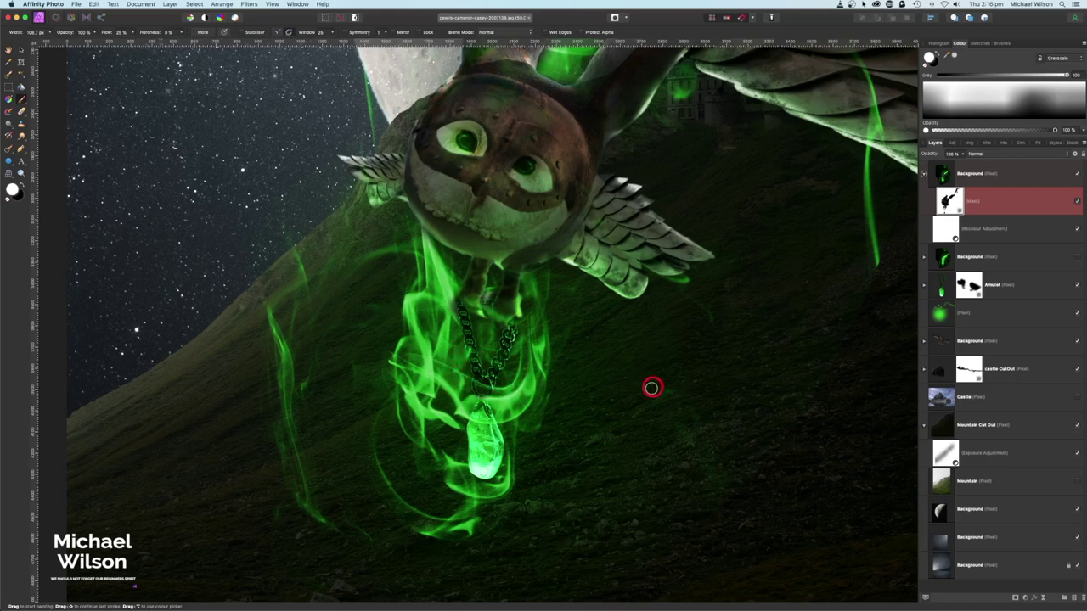
scroll(498, 362, up, 2)
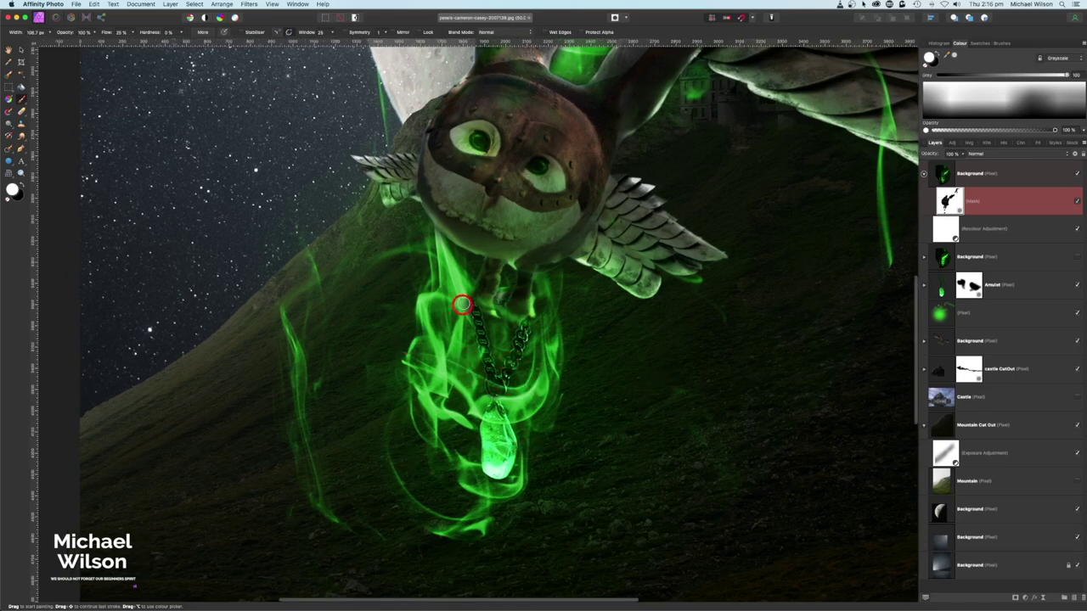
- Pan toward the moon and castle and refine the smoke mask around the owl's neck
key(x)
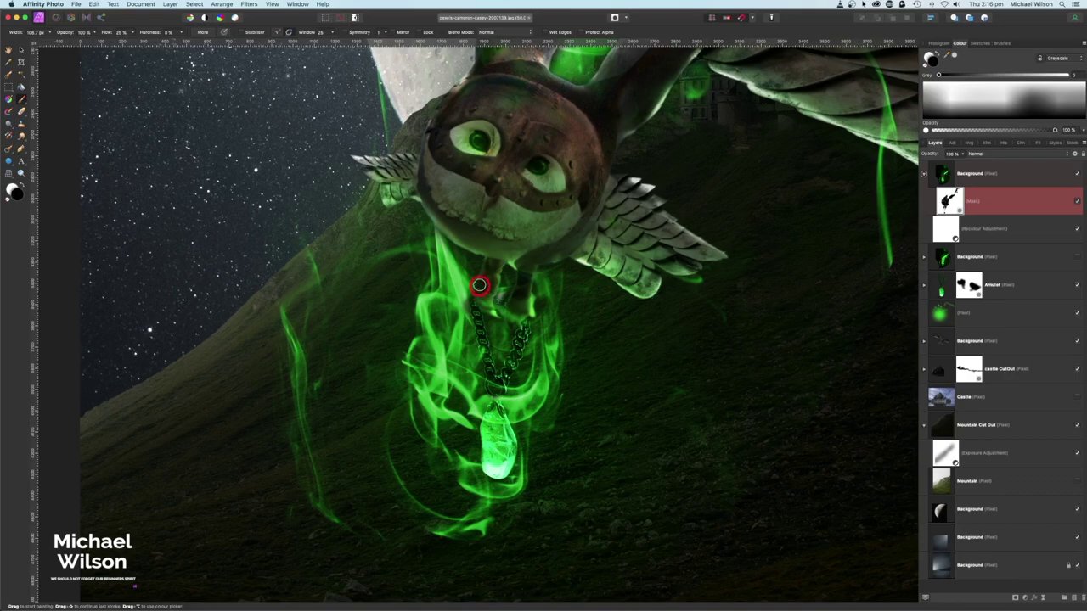
key(space)
drag(483, 313, 417, 364)
drag(399, 431, 396, 452)
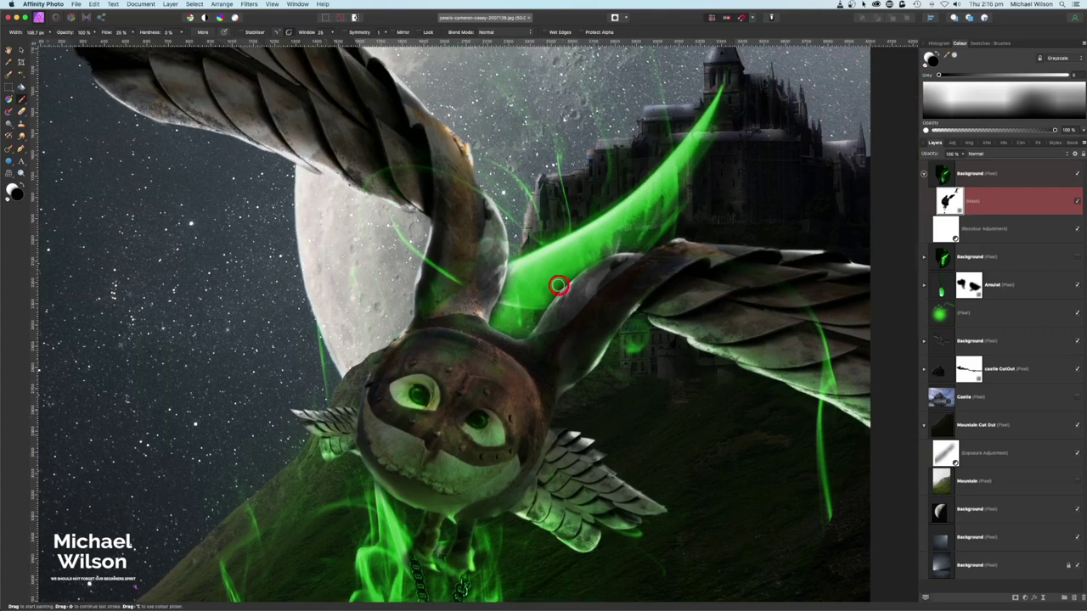
key(x)
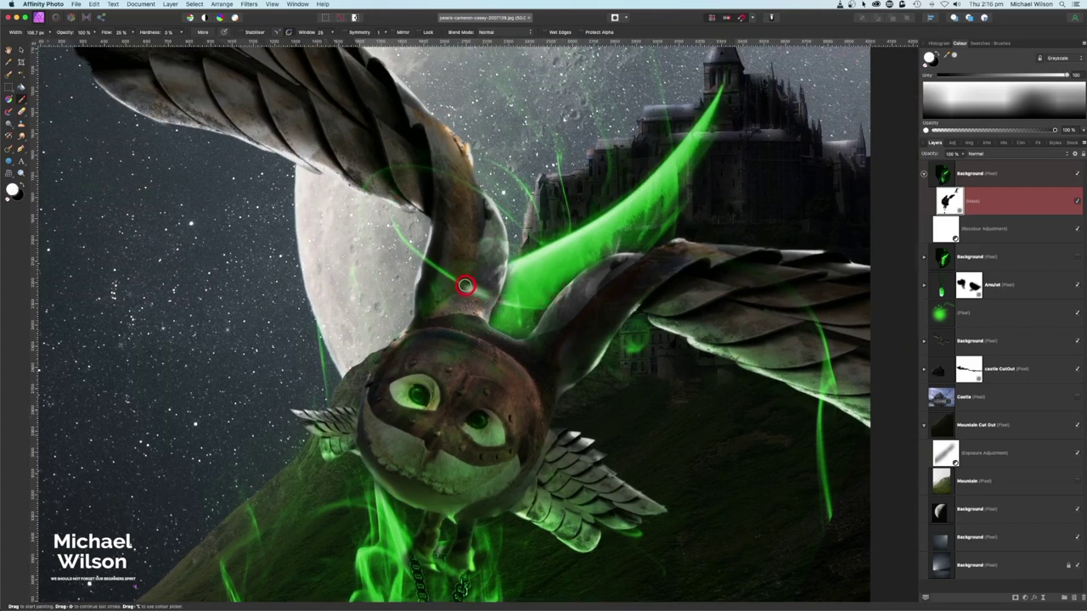
drag(467, 285, 465, 285)
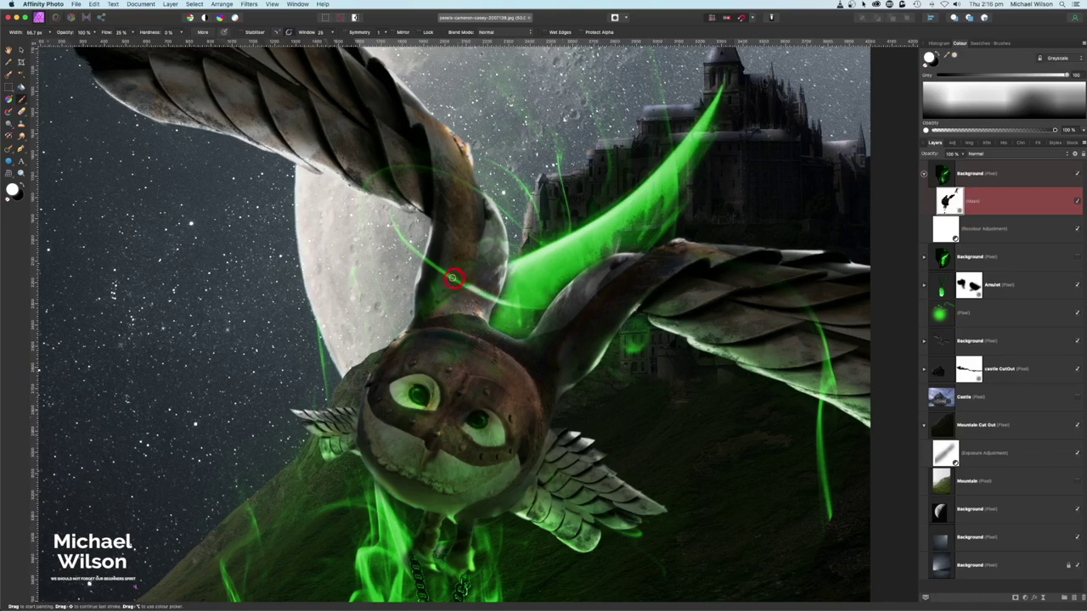
scroll(565, 298, right, 5)
scroll(566, 298, down, 2)
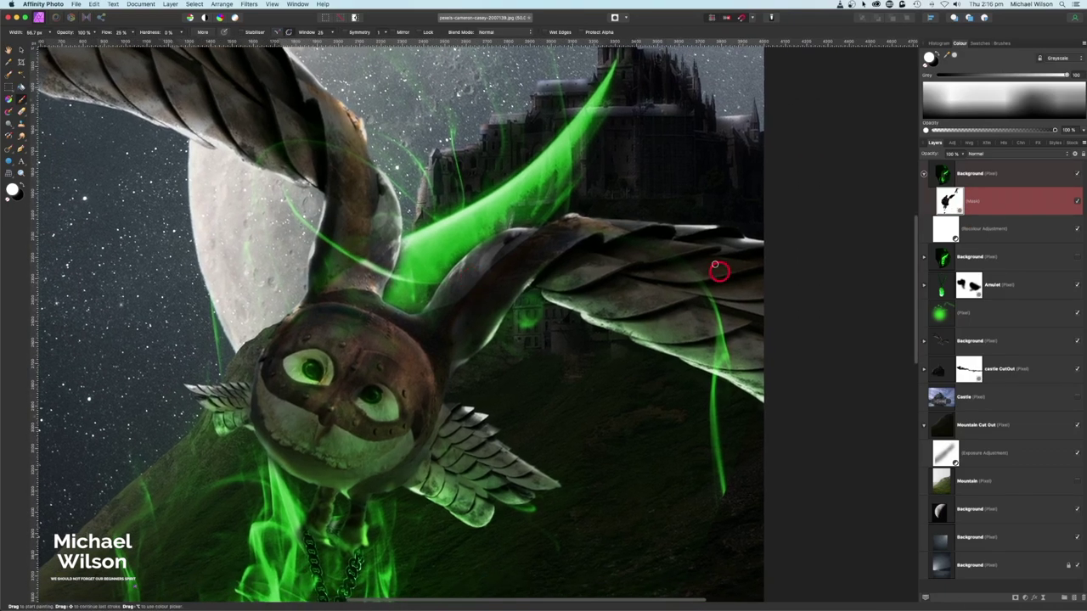
scroll(697, 274, down, 8)
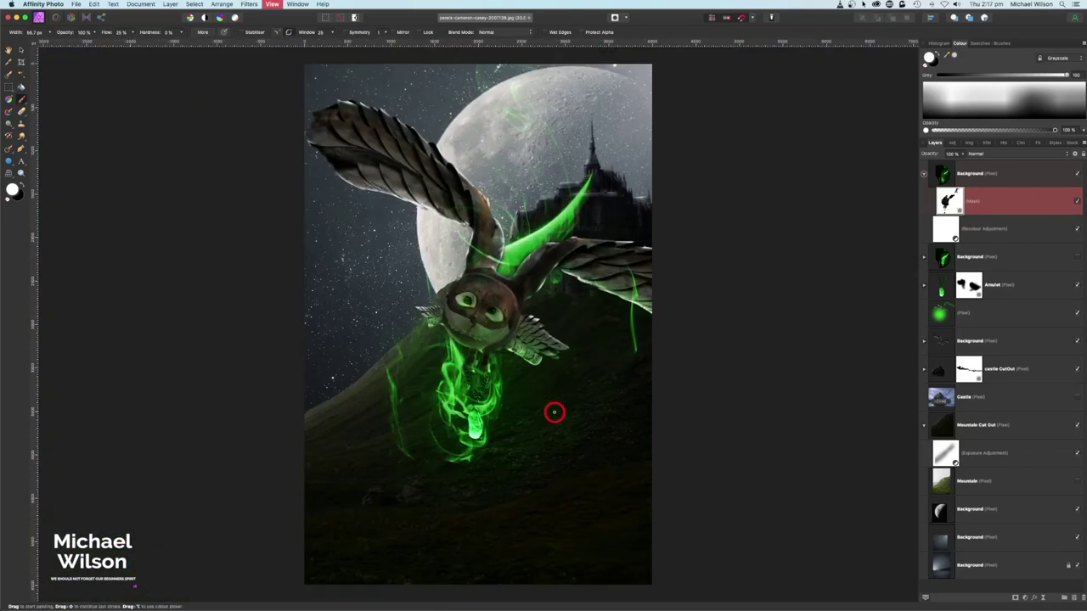
scroll(531, 443, up, 2)
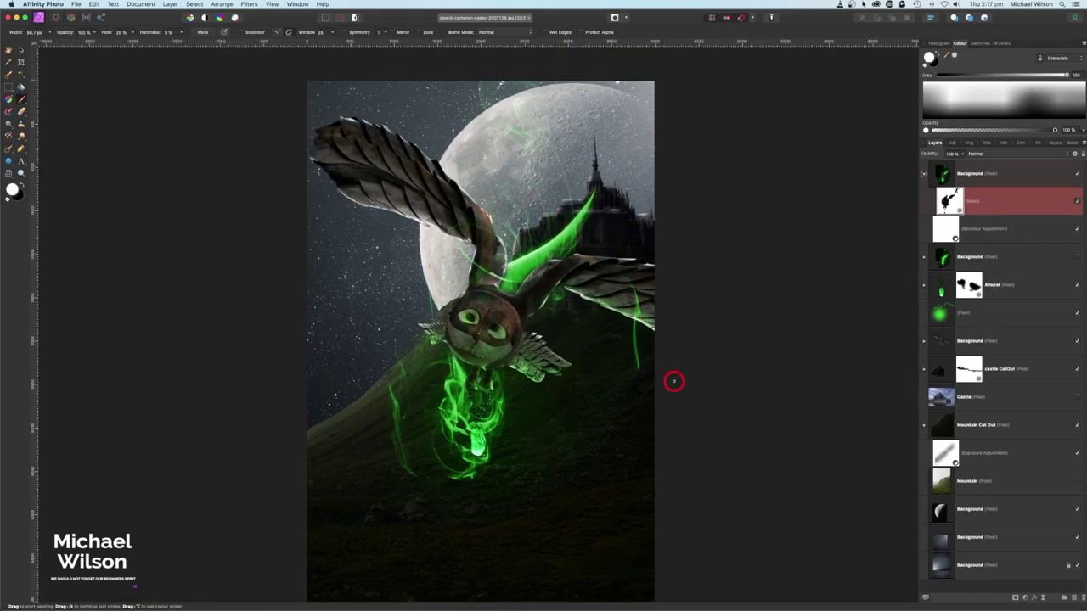
- Show the second green smoke layer and rotate it to lie across the upper wing
click(924, 174)
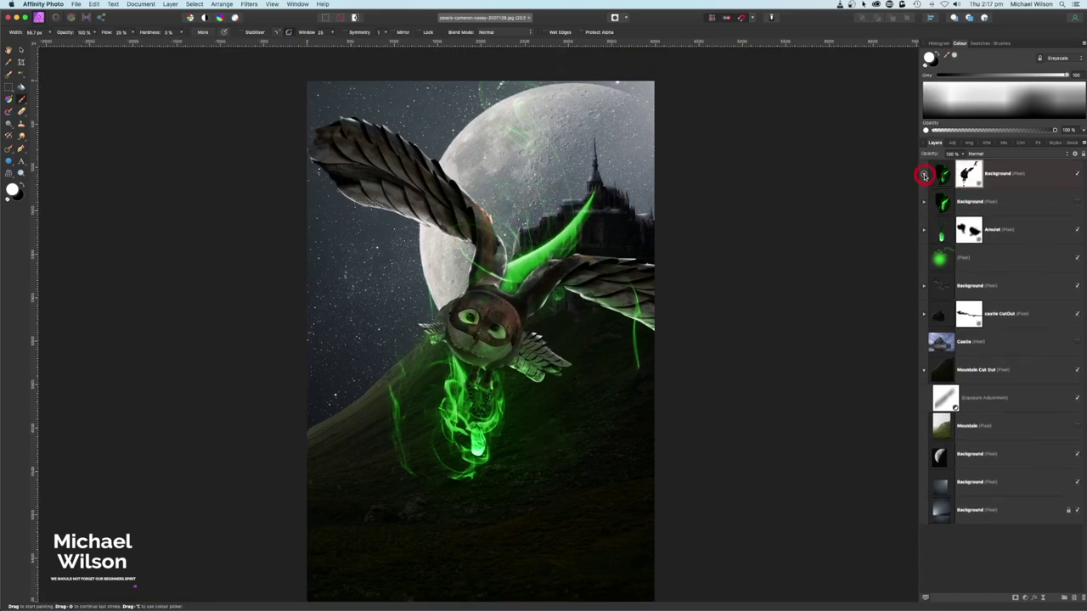
click(942, 205)
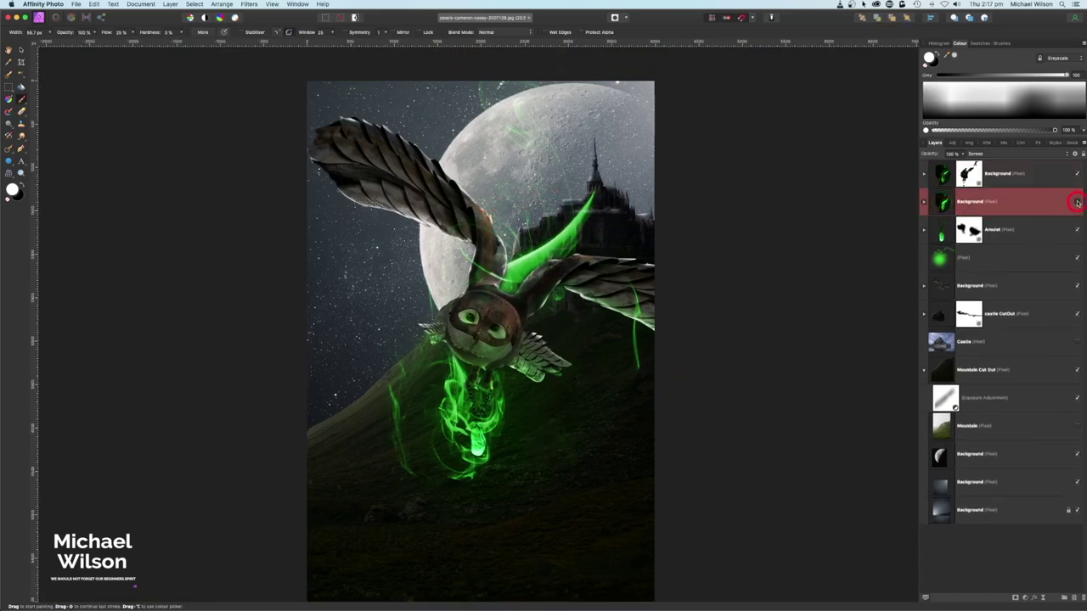
click(1077, 202)
click(23, 51)
drag(277, 376, 443, 173)
- Mesh-warp the second smoke to follow the wing's curve and apply
click(9, 173)
drag(550, 281, 523, 319)
click(247, 50)
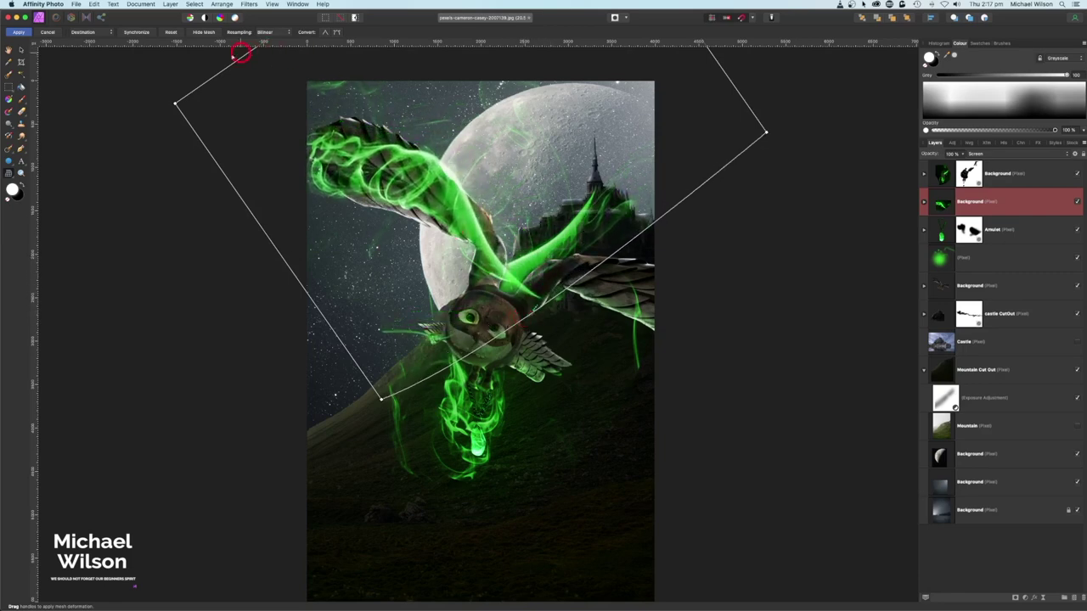
scroll(367, 157, up, 5)
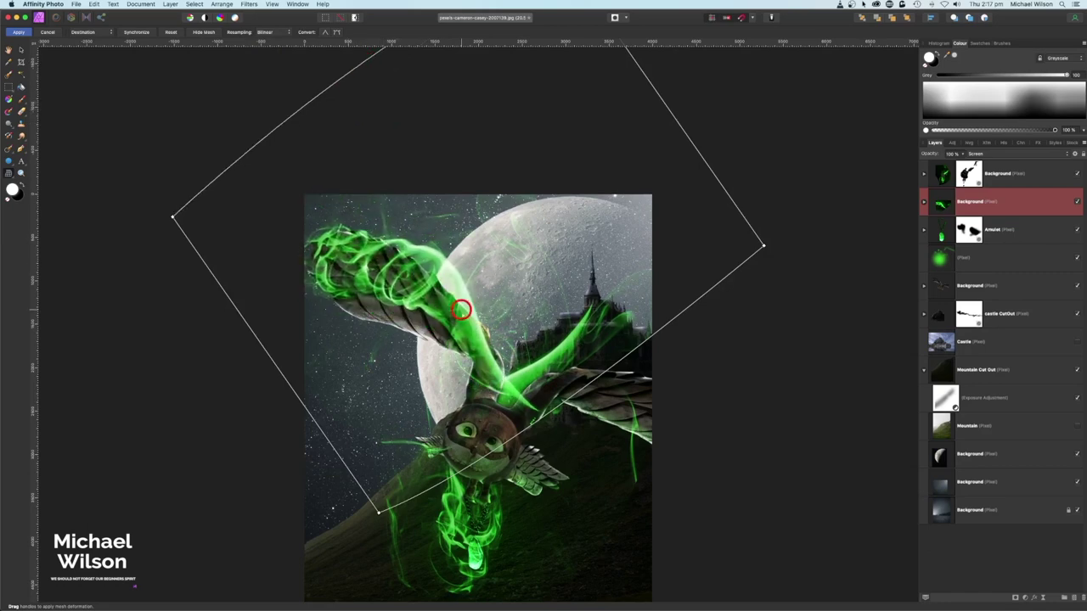
click(544, 418)
drag(544, 418, 546, 416)
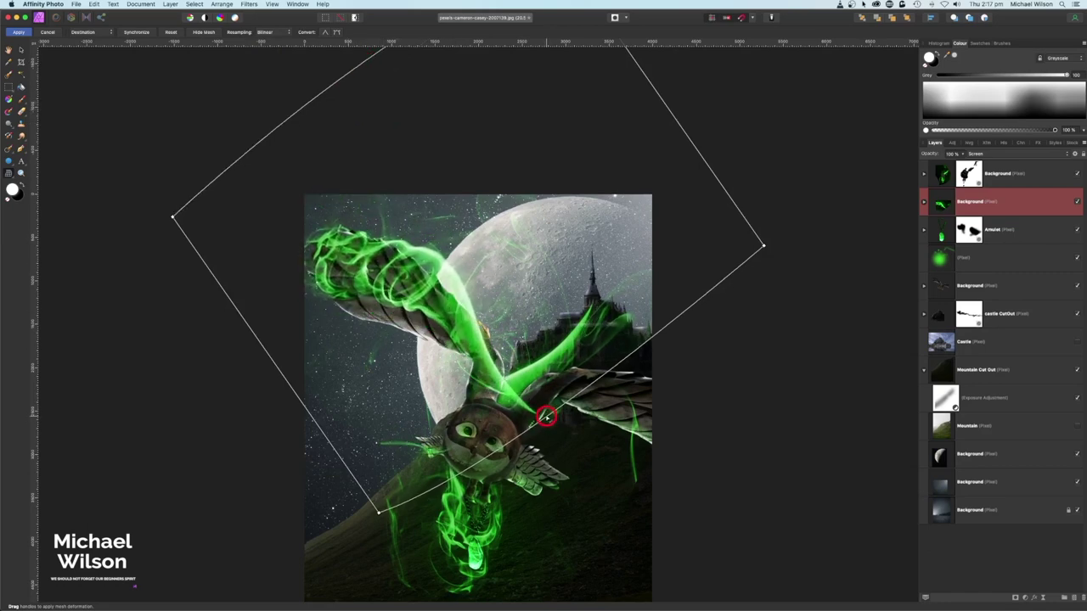
click(21, 33)
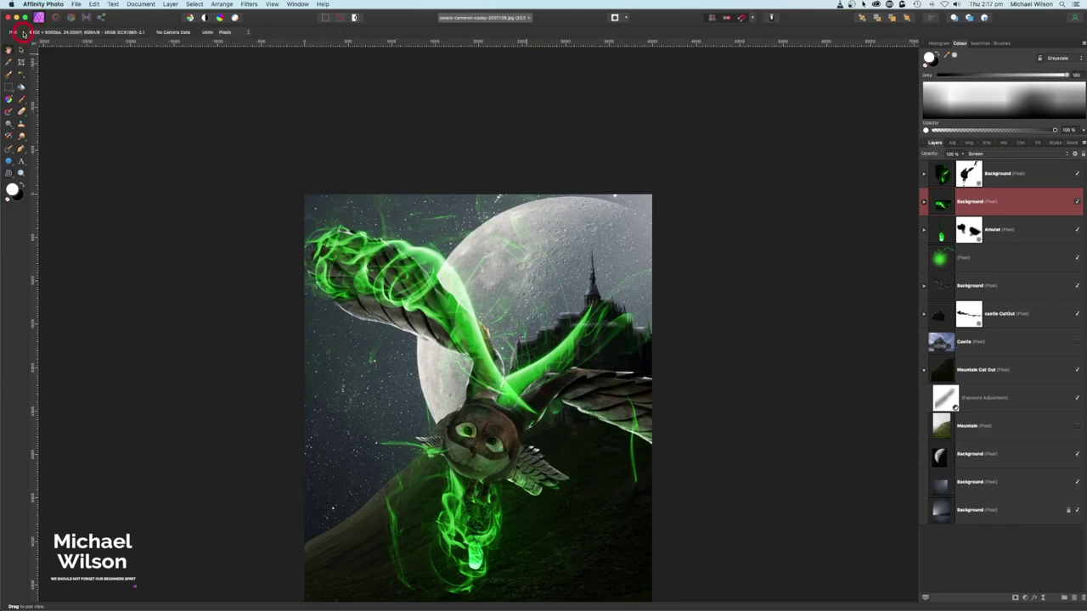
- Add a mask to the second smoke layer and paint black where it covers the upper wing
click(1017, 597)
click(956, 216)
click(934, 54)
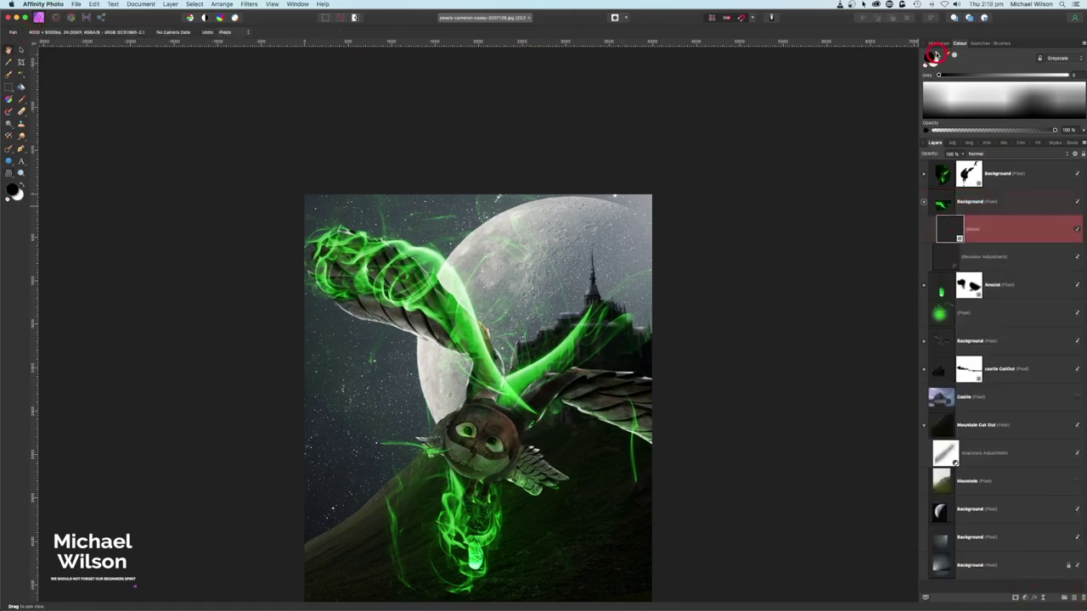
click(22, 101)
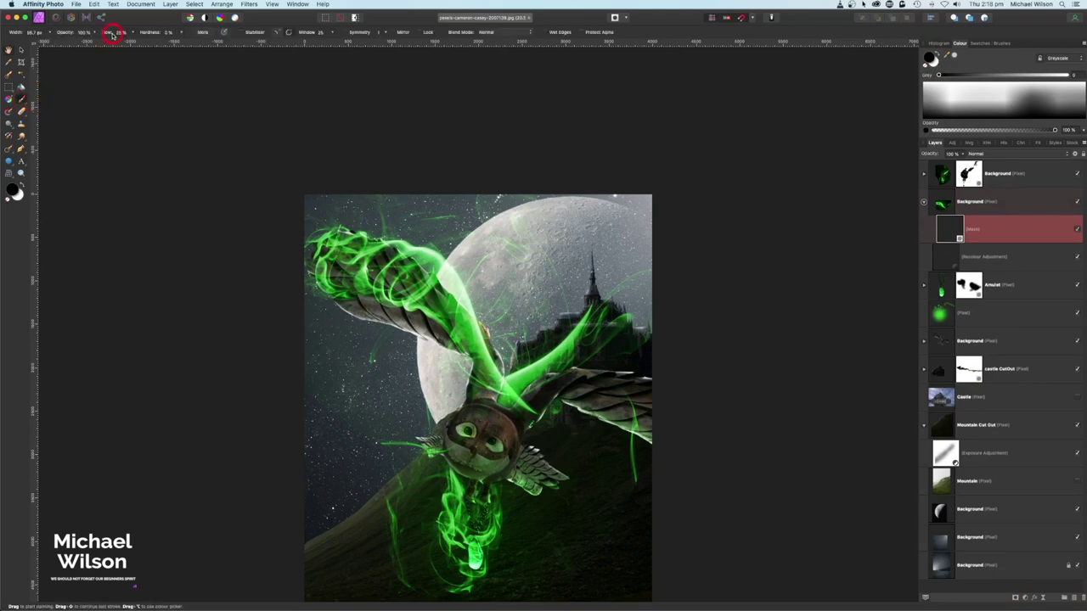
mouse_move(543, 357)
mouse_down()
mouse_move(513, 381)
mouse_move(516, 395)
mouse_move(434, 316)
mouse_move(409, 307)
mouse_move(388, 257)
mouse_move(335, 276)
mouse_up()
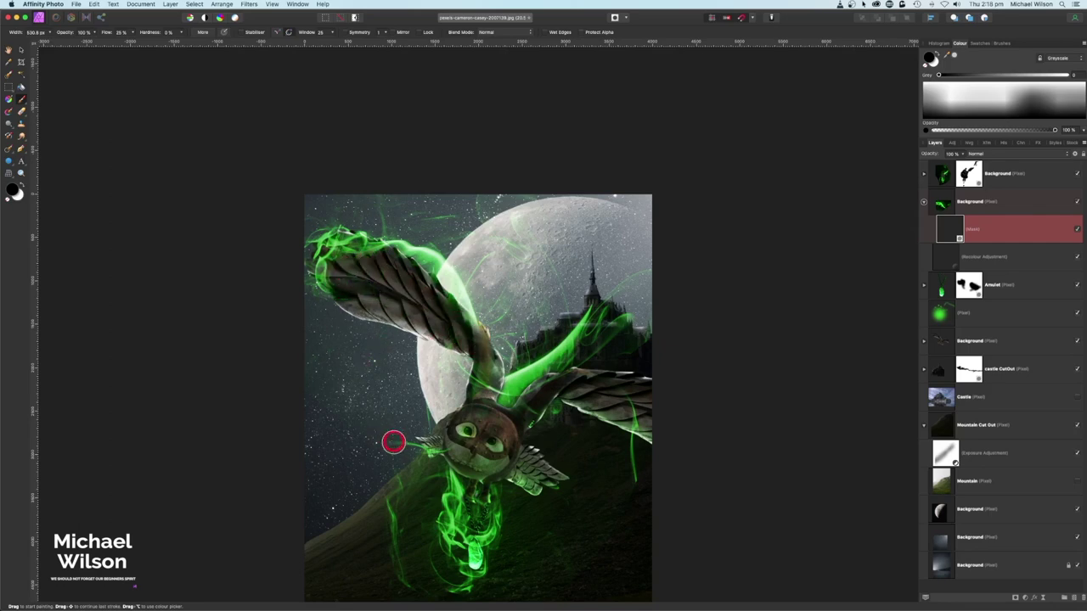
scroll(335, 374, down, 3)
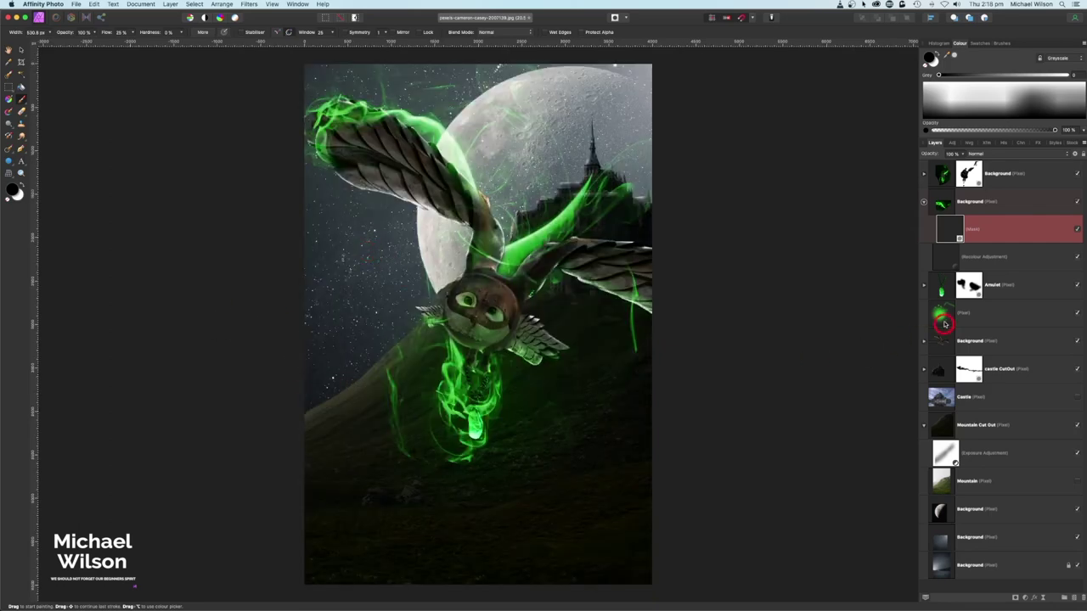
- Duplicate the smoke layer, drag the copy onto the right wing, and select its mask
click(939, 203)
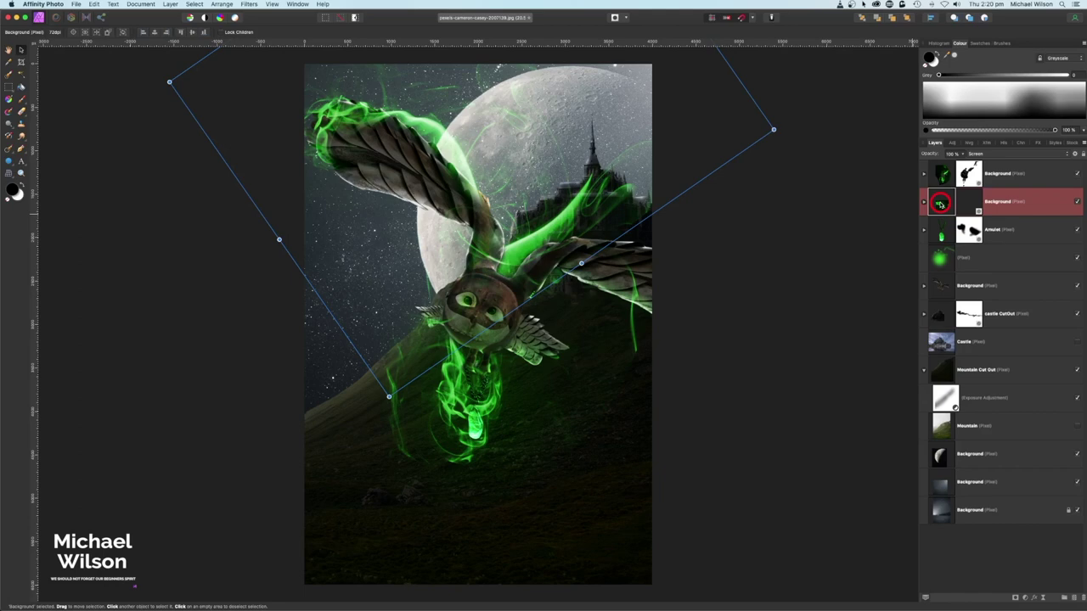
key(super+j)
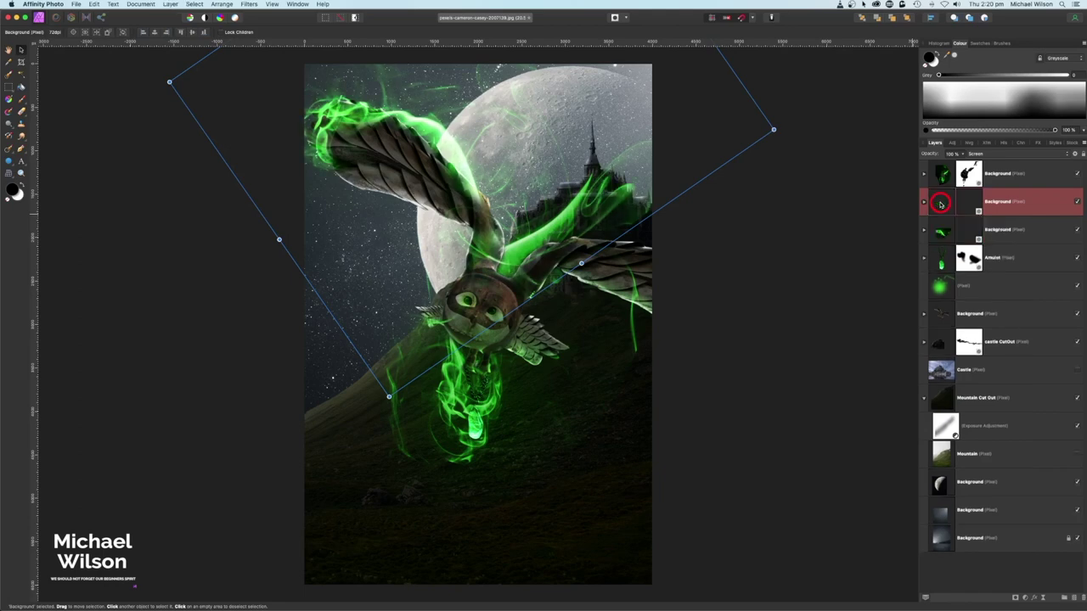
drag(481, 169, 769, 309)
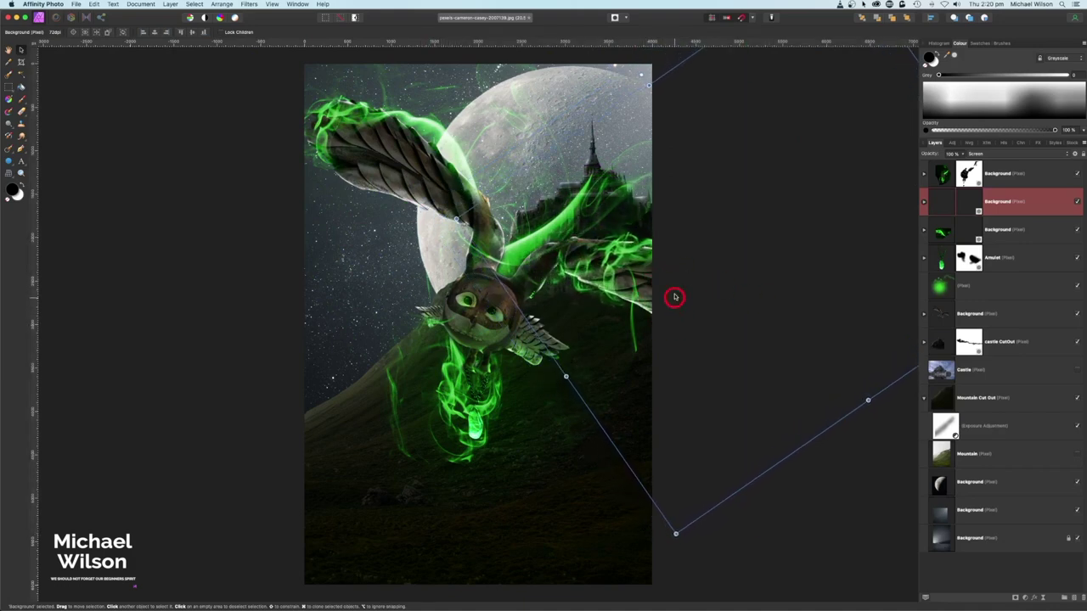
click(931, 204)
click(925, 204)
click(958, 229)
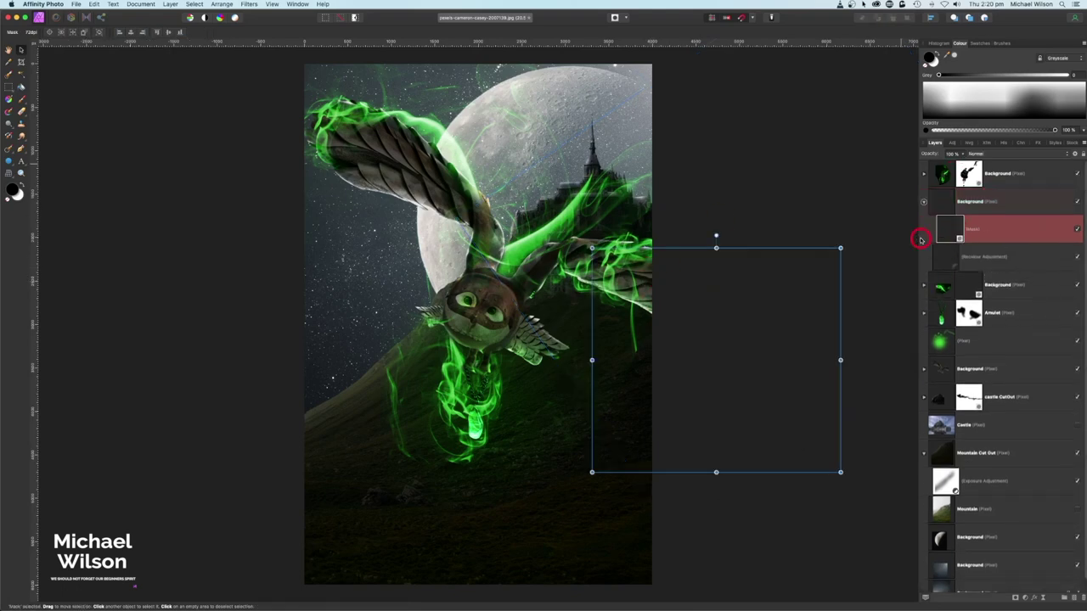
click(18, 103)
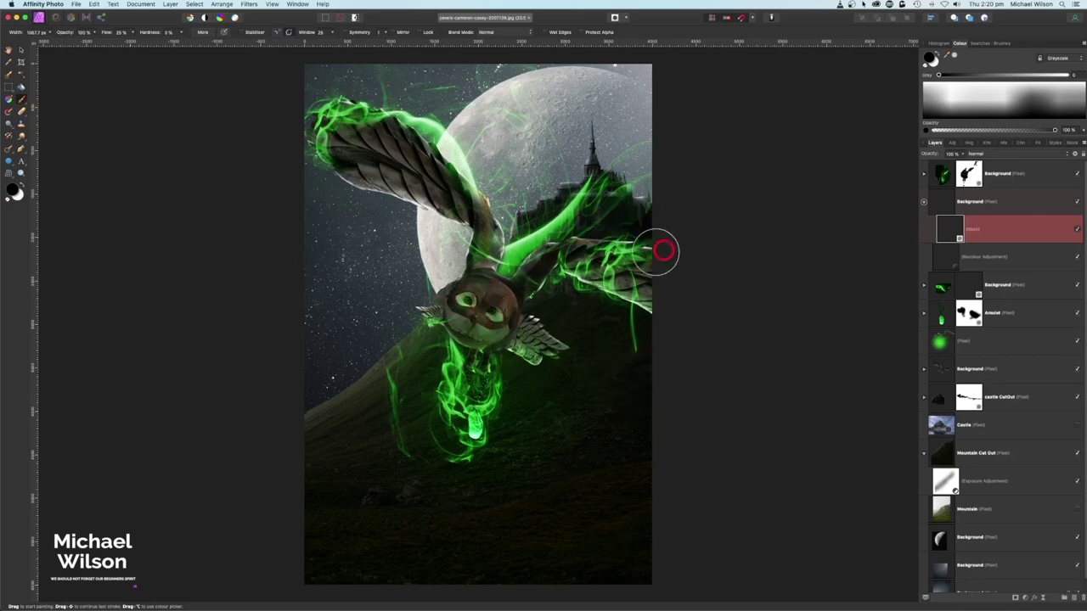
- Expand the third smoke layer and move it to the top of the Layers panel
click(923, 203)
click(923, 231)
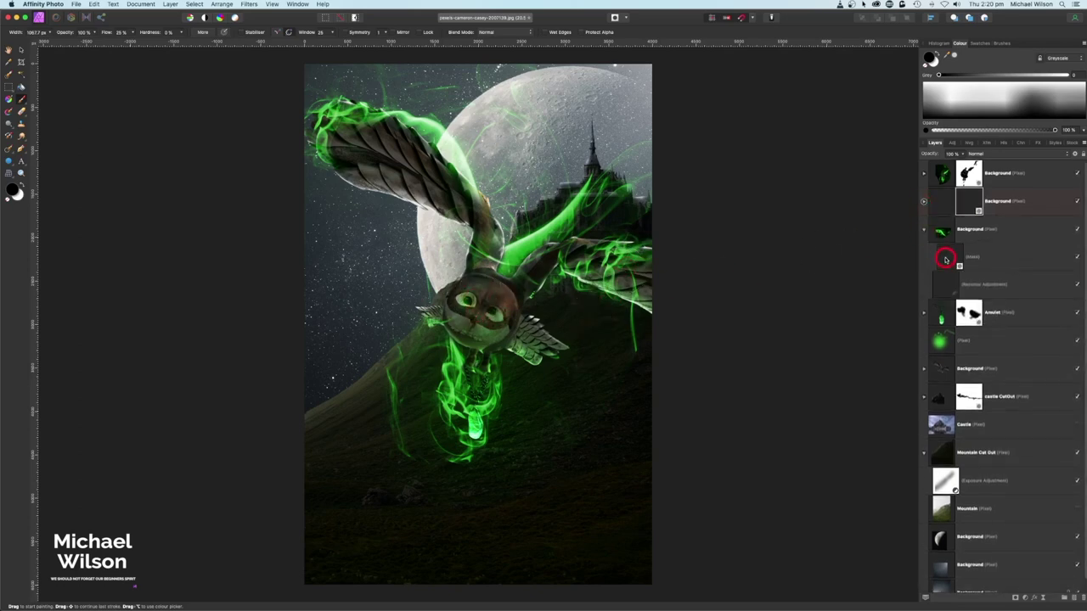
click(948, 257)
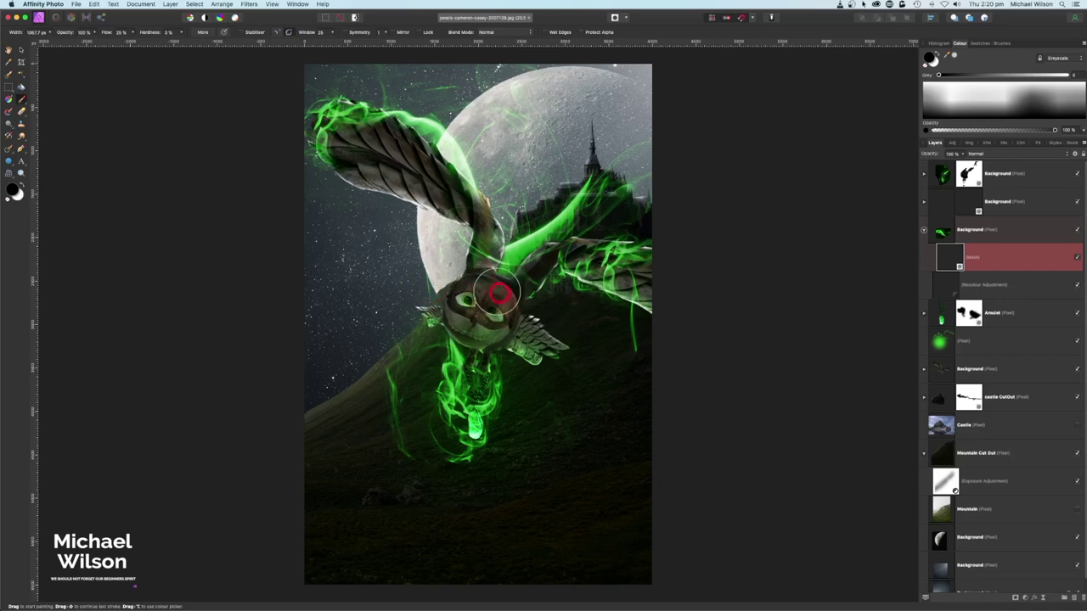
mouse_move(941, 229)
mouse_down()
mouse_move(945, 182)
mouse_move(952, 199)
mouse_up()
- Paint black on its mask to clear the green glow off the owl's face
mouse_move(474, 292)
mouse_down()
mouse_move(495, 315)
mouse_move(499, 300)
mouse_move(474, 289)
mouse_move(467, 303)
mouse_up()
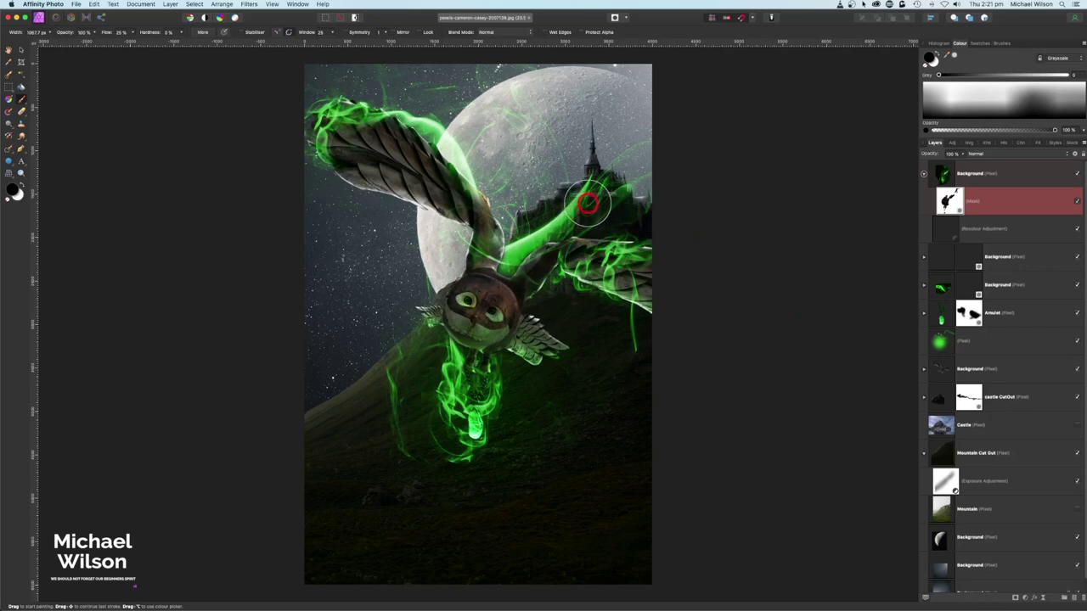
scroll(829, 274, up, 1)
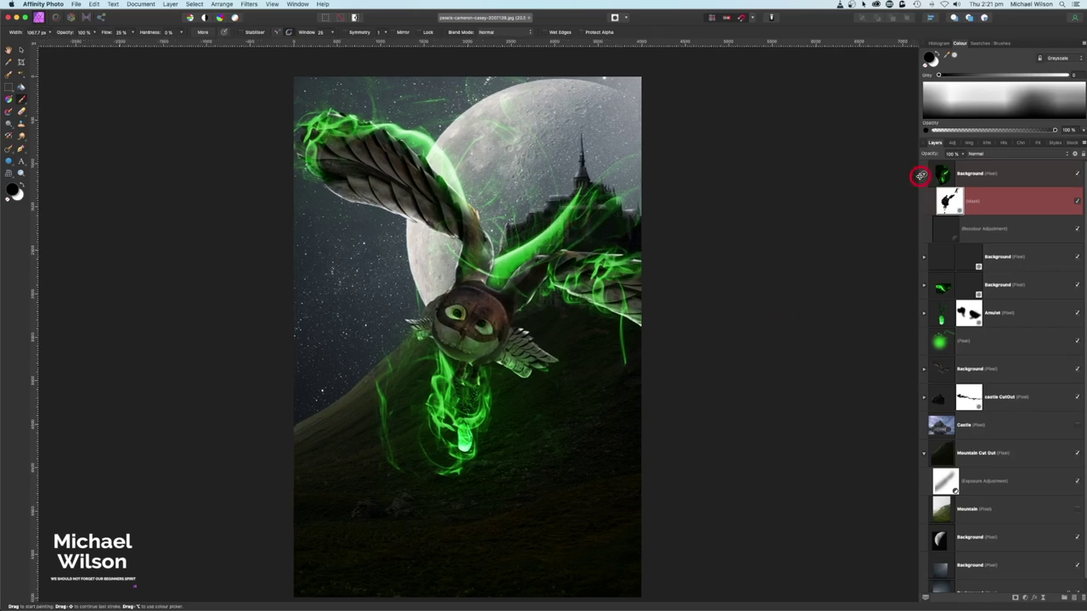
click(924, 174)
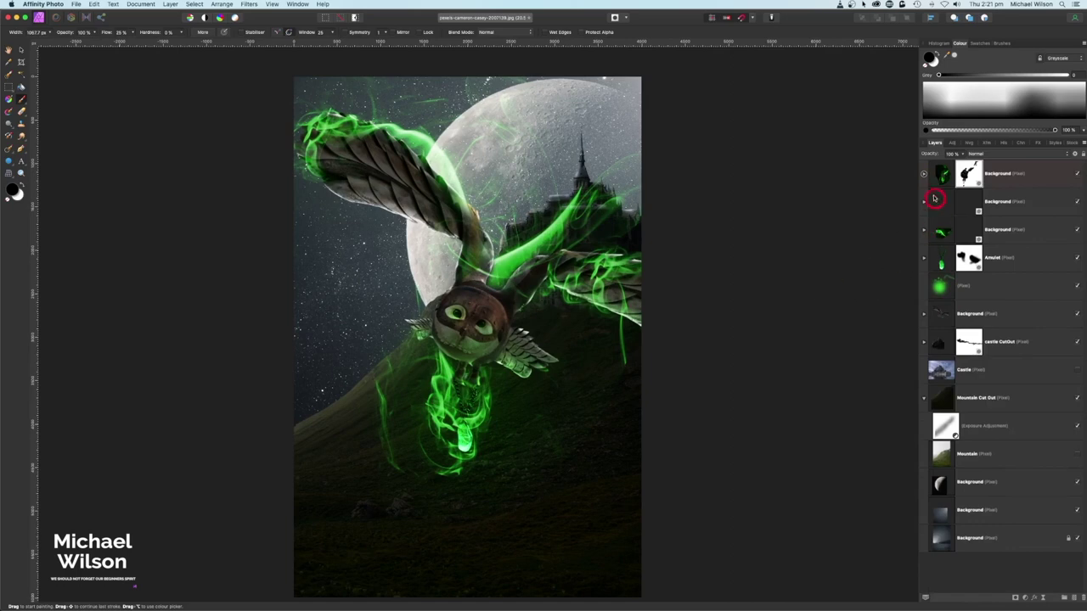
click(942, 173)
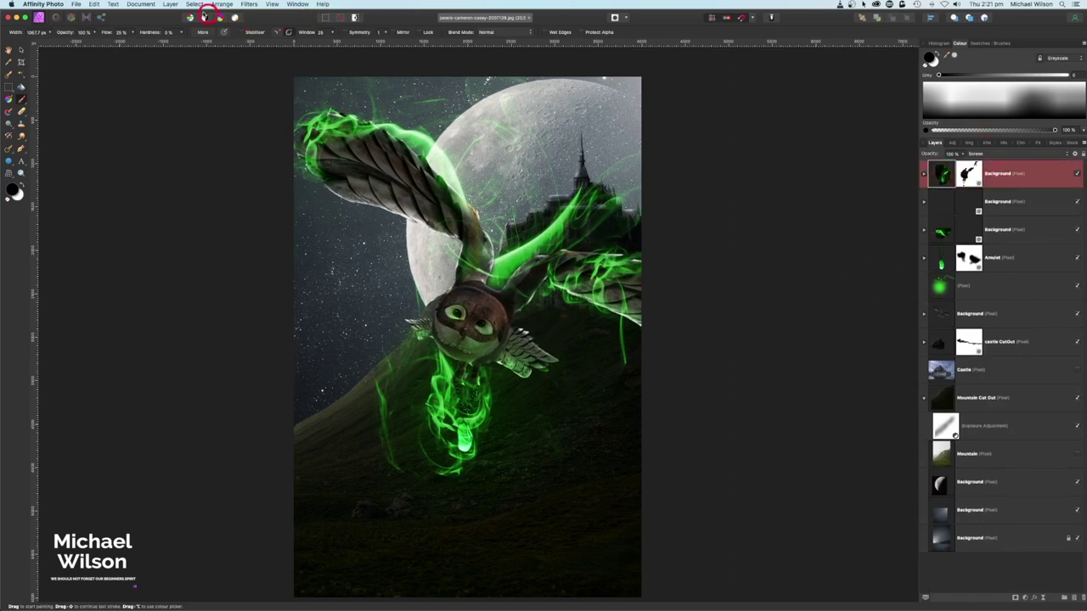
- Merge visible layers into a new one and apply the Detailed tone-mapping preset
click(171, 5)
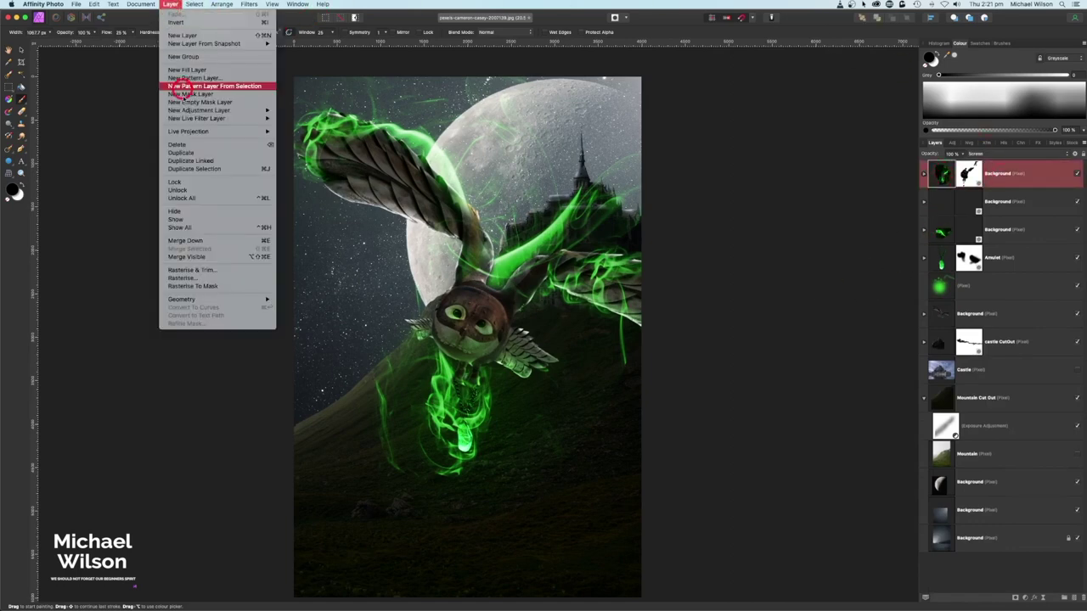
click(199, 255)
click(85, 17)
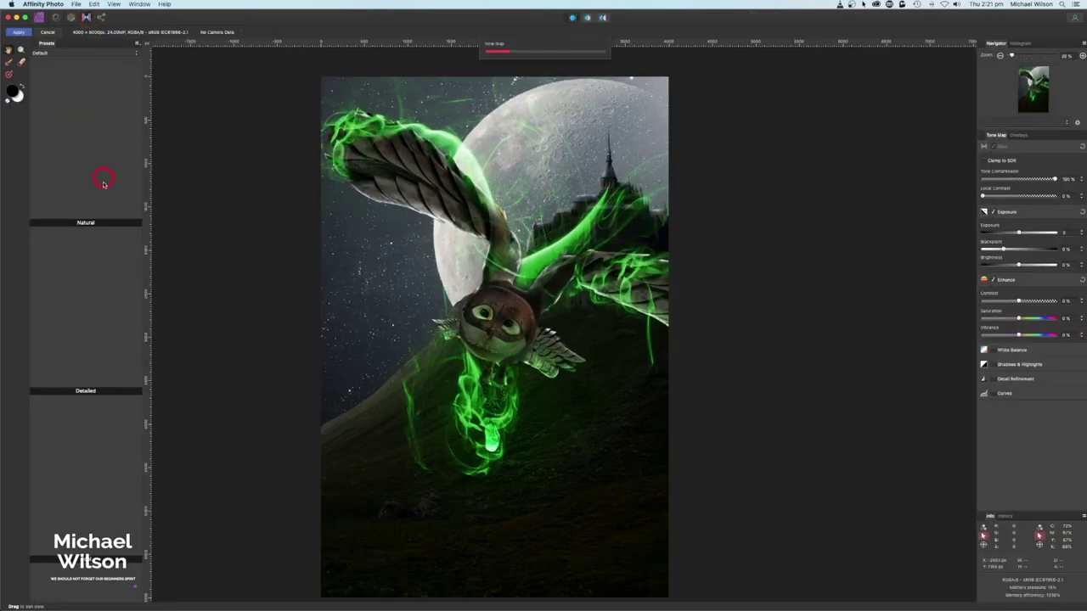
click(97, 285)
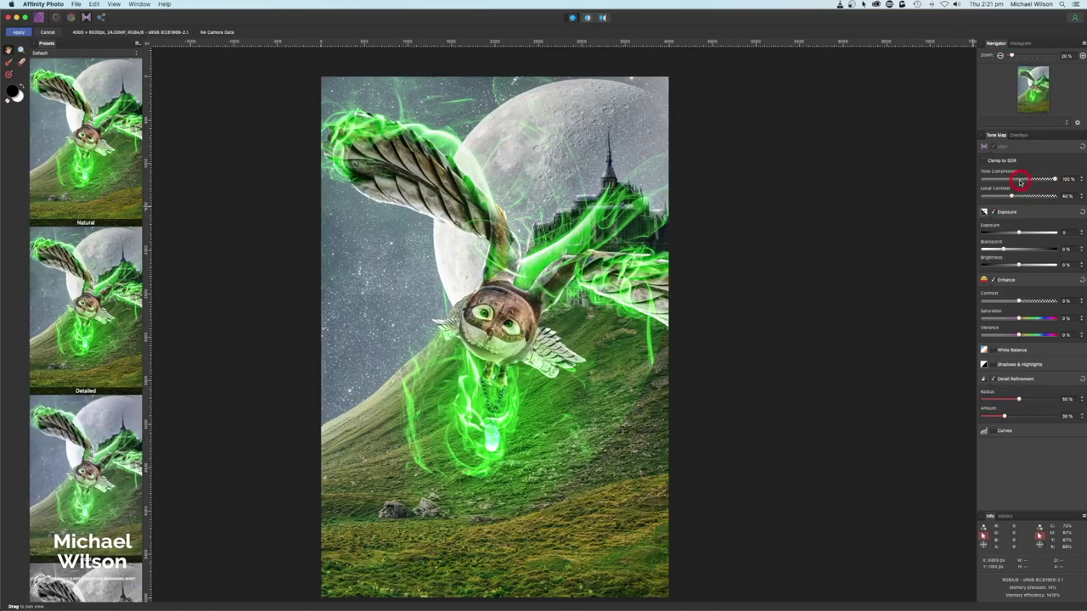
- Lower tone compression, set exposure to -2, raise saturation and detail, add a curve, and apply
drag(1024, 181, 998, 180)
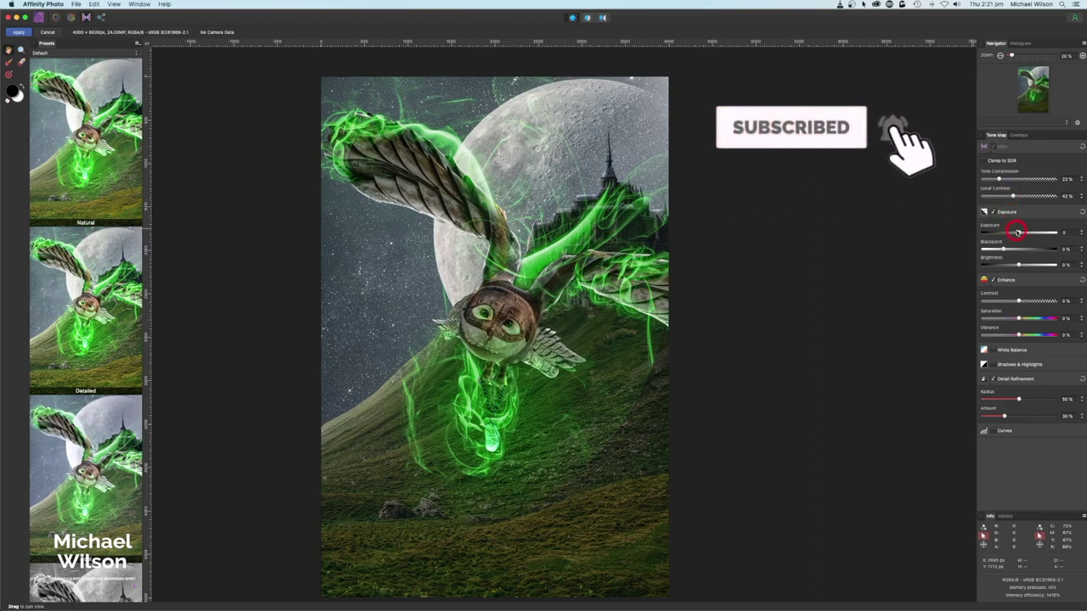
drag(1018, 232, 1003, 232)
drag(989, 232, 975, 230)
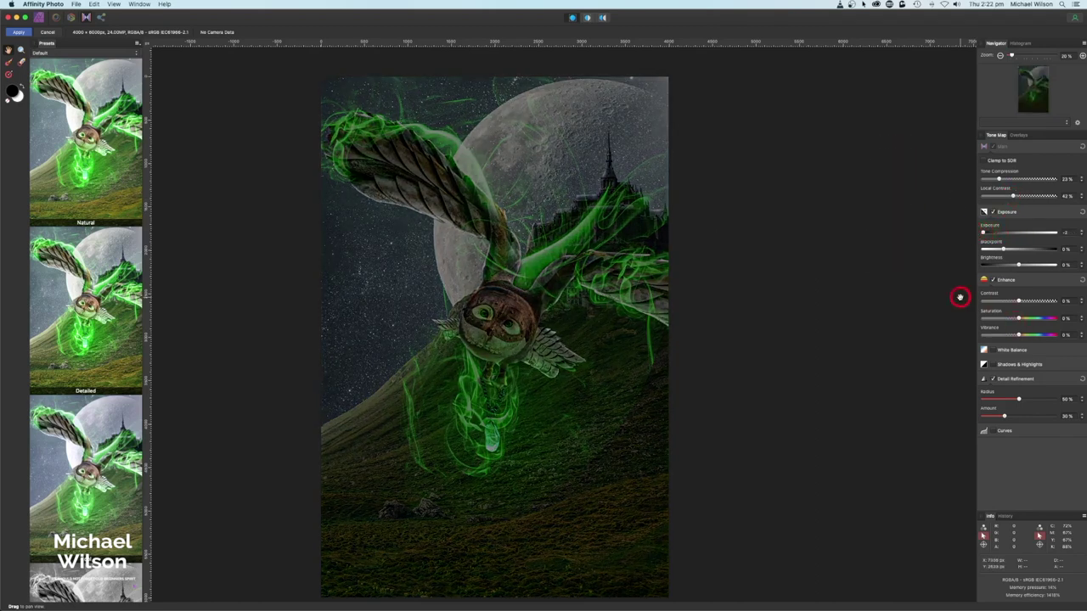
drag(1018, 319, 1055, 334)
drag(1004, 416, 1018, 416)
scroll(943, 349, down, 1)
click(1002, 431)
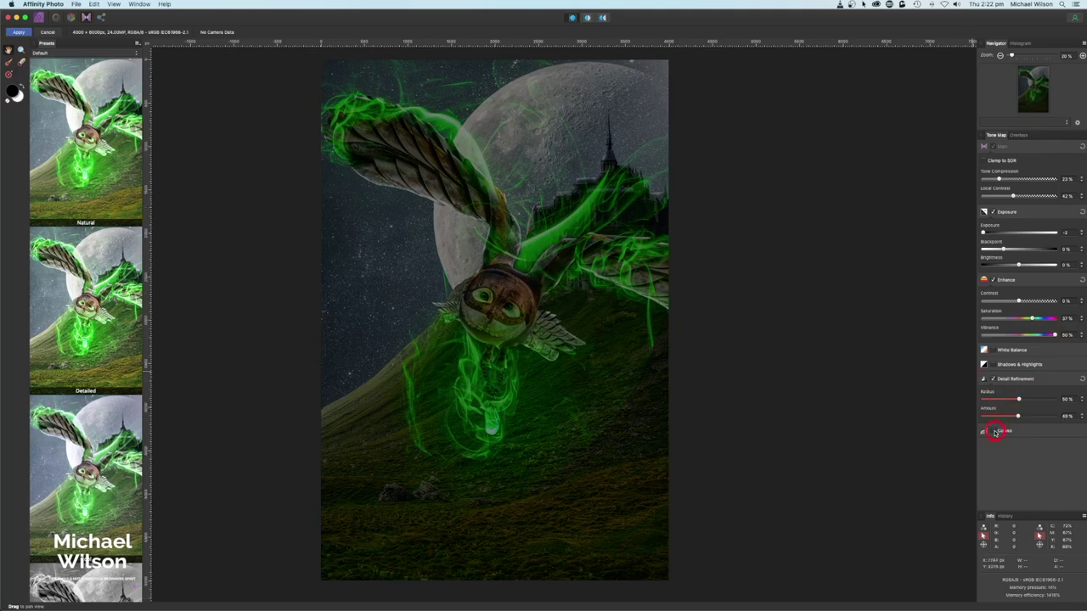
scroll(1040, 471, down, 1)
drag(1030, 443, 1037, 447)
click(20, 32)
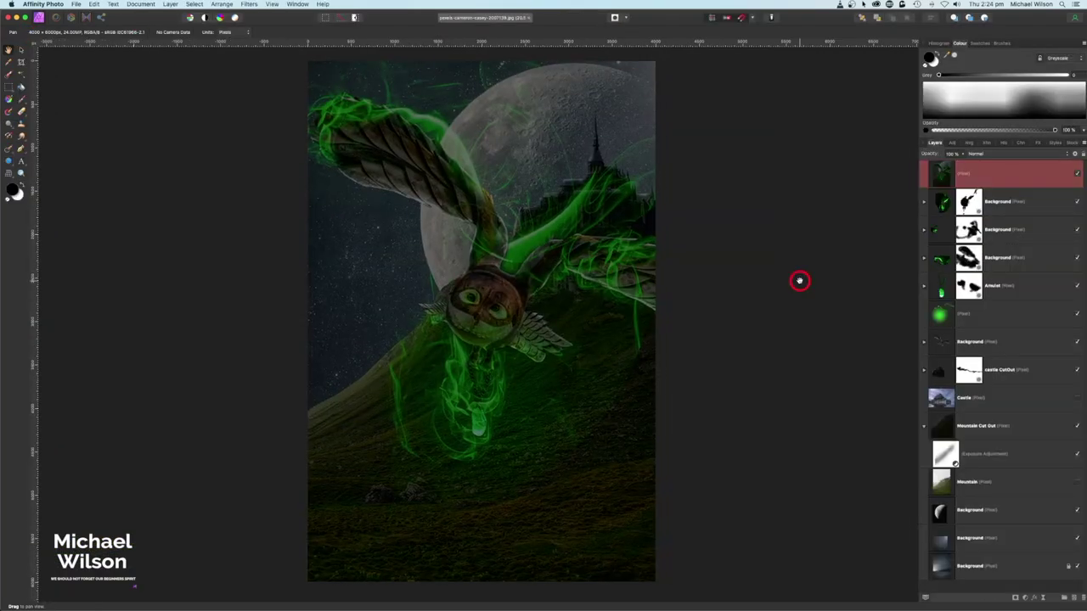